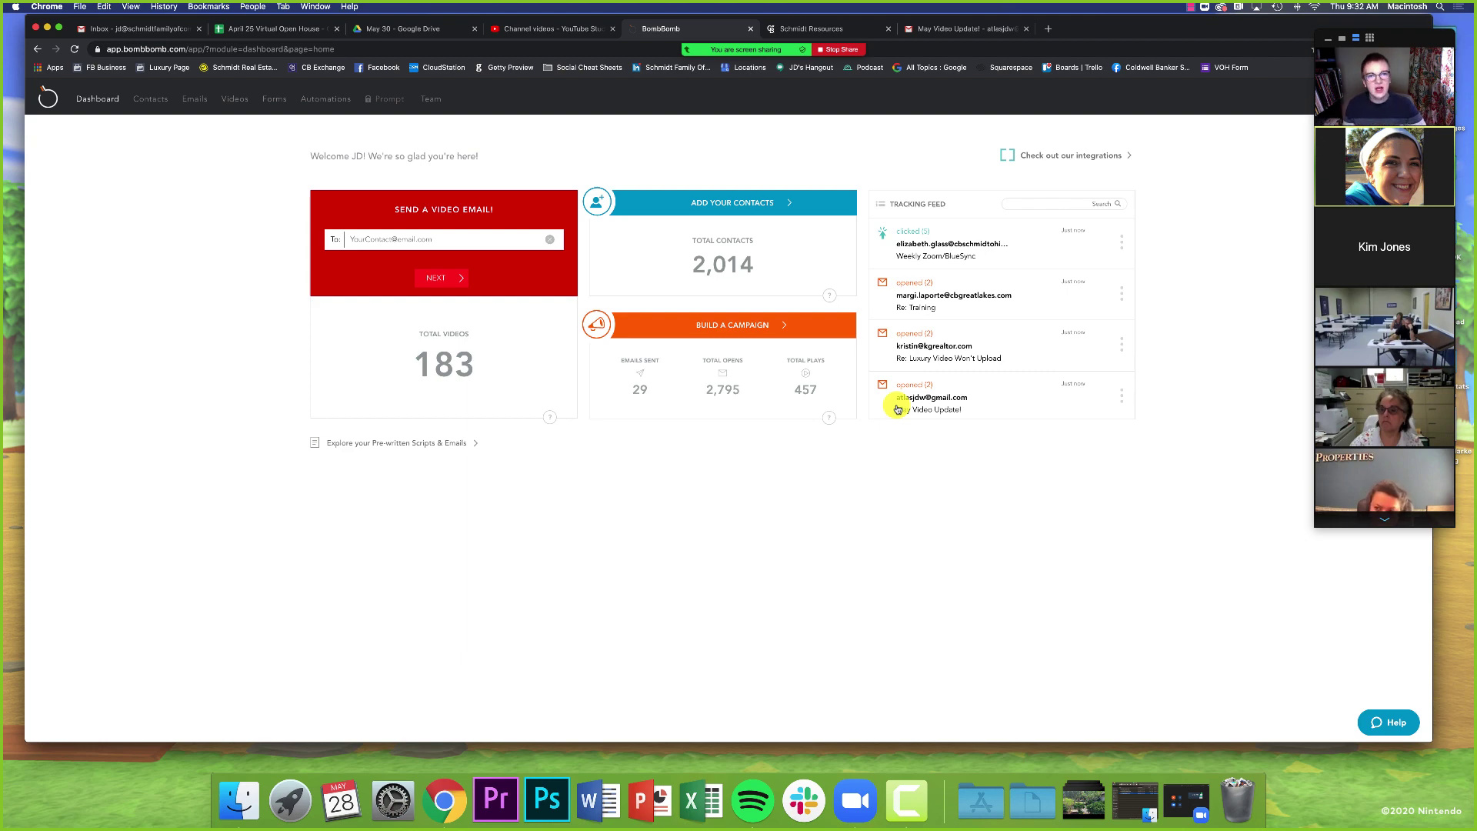
- Open the BombBomb page via Ohio and Video & Social Media on the Schmidt Resources site
mouse_move(833, 10)
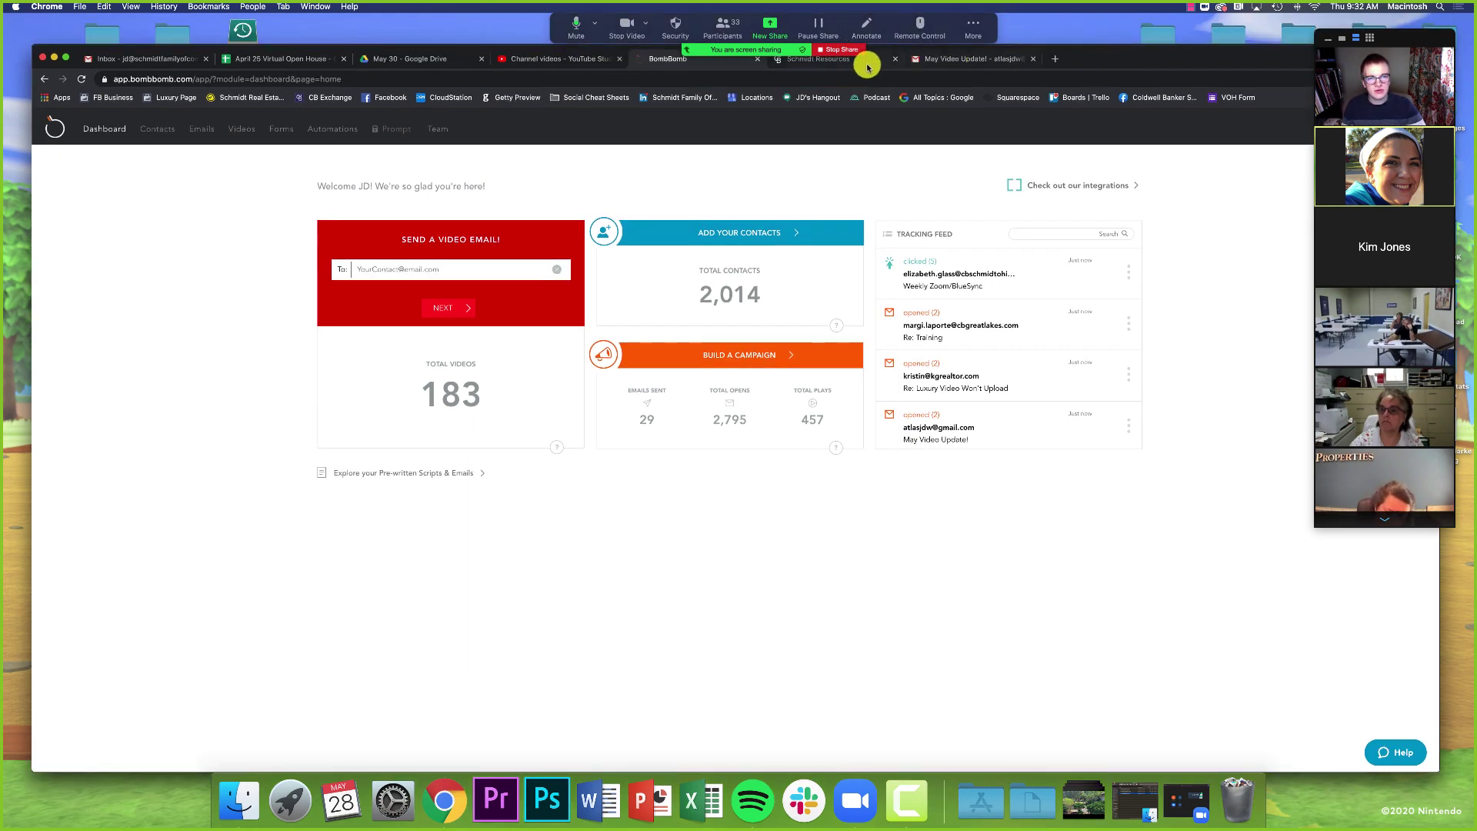
left_click(866, 68)
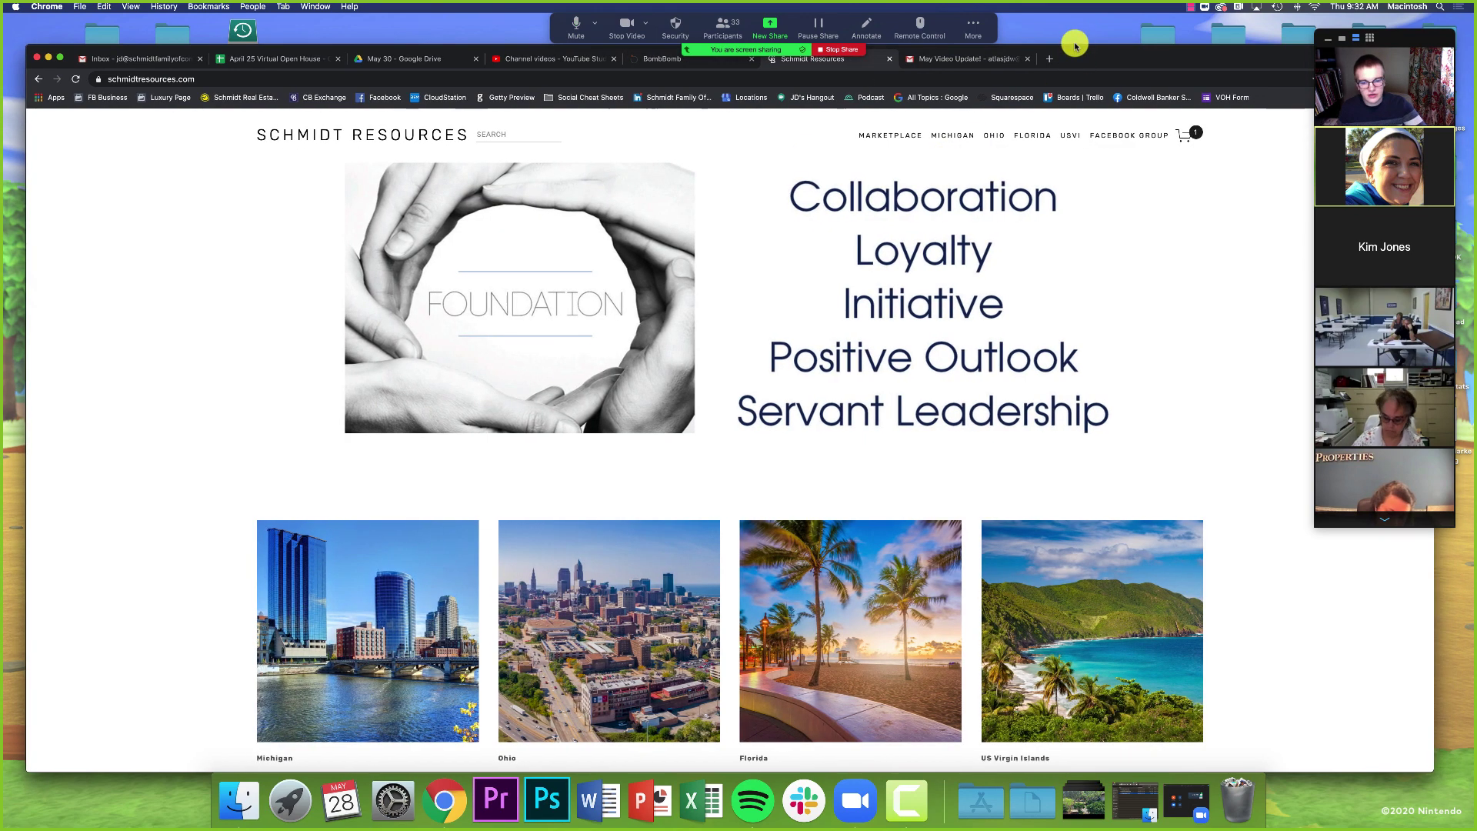
left_click(651, 588)
scroll(650, 588, "down", 5)
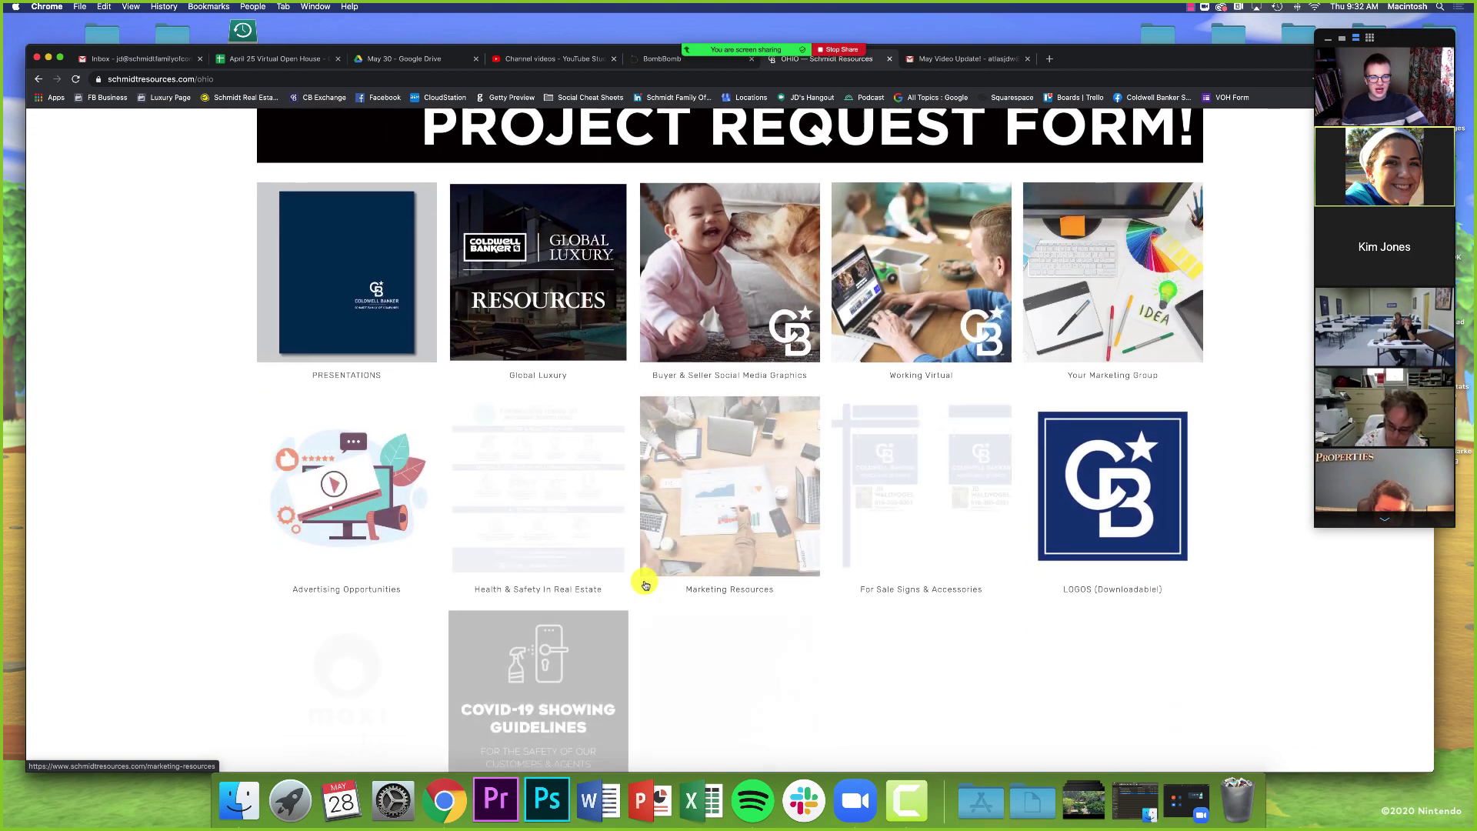
scroll(902, 613, "down", 4)
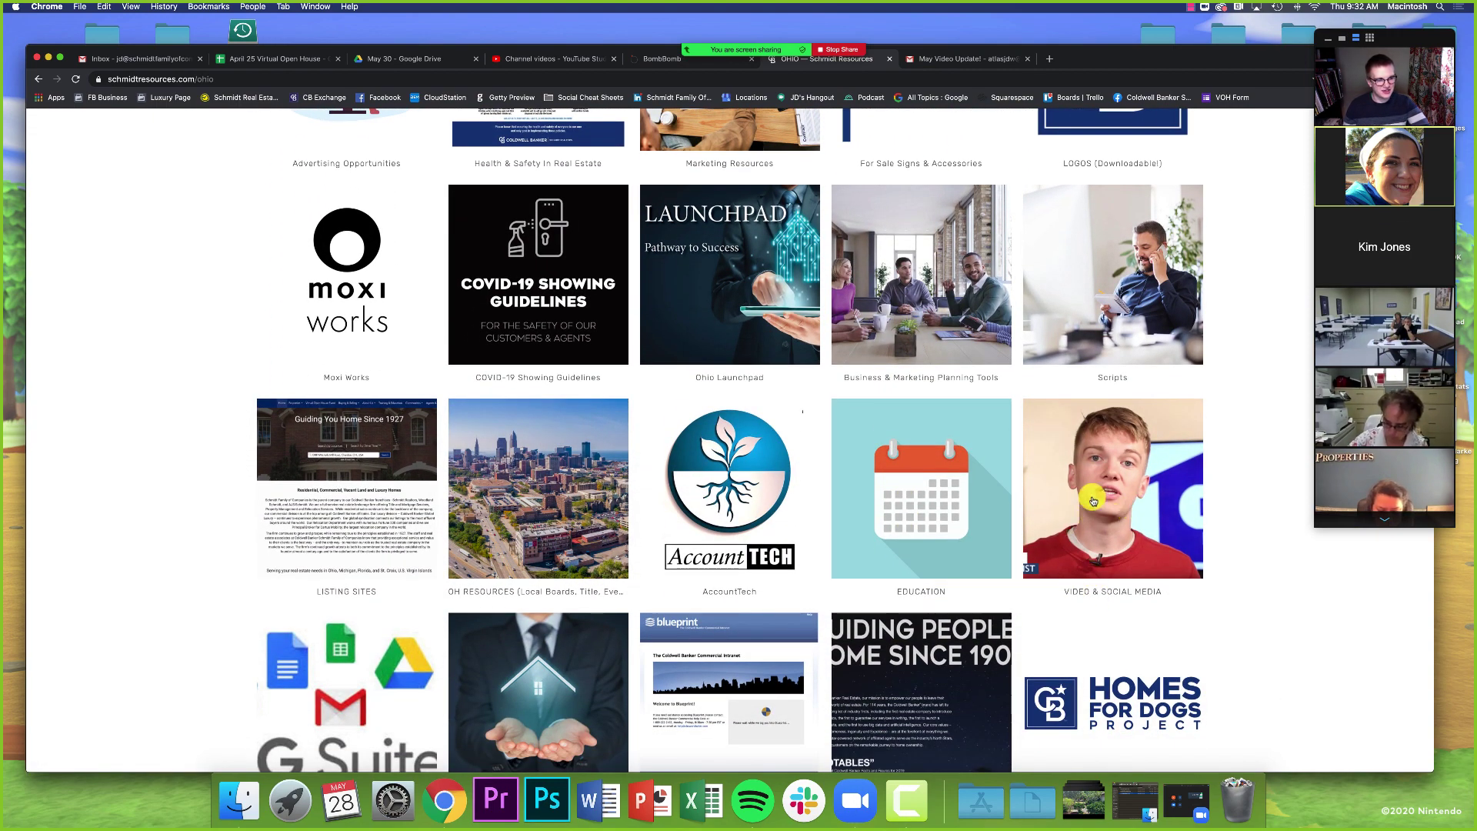
left_click(1083, 514)
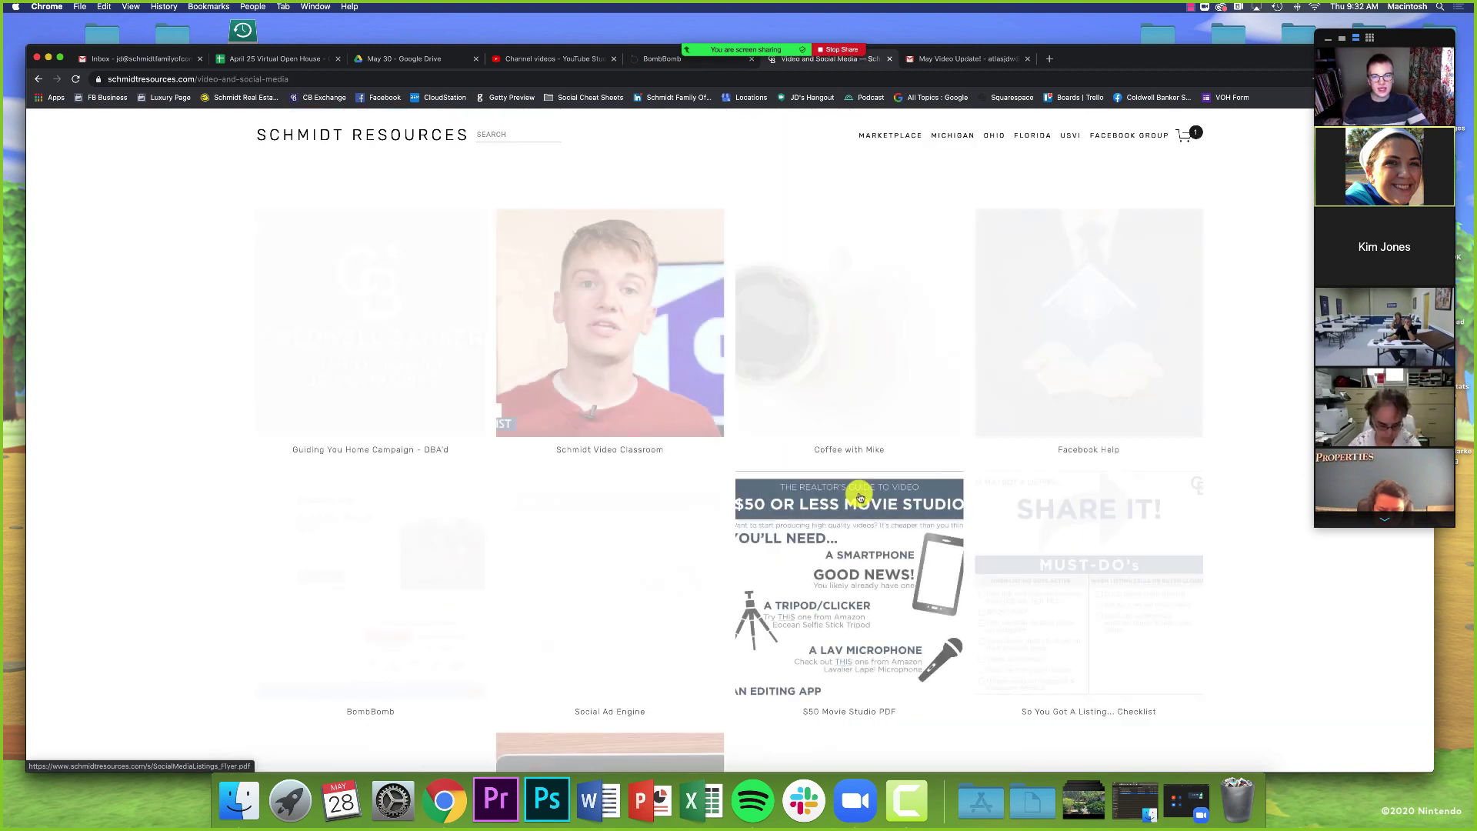
scroll(477, 500, "down", 2)
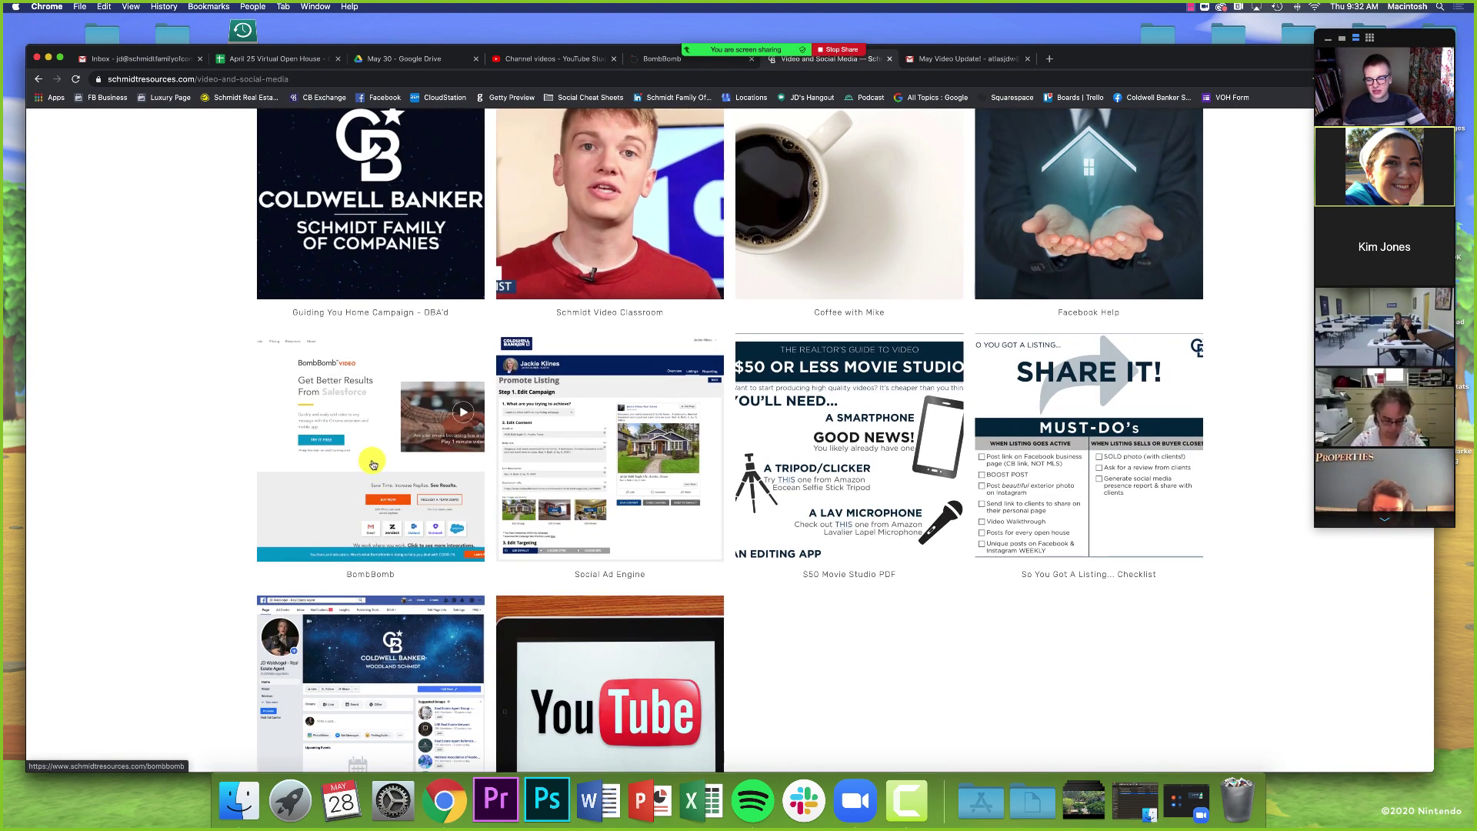
left_click(372, 489)
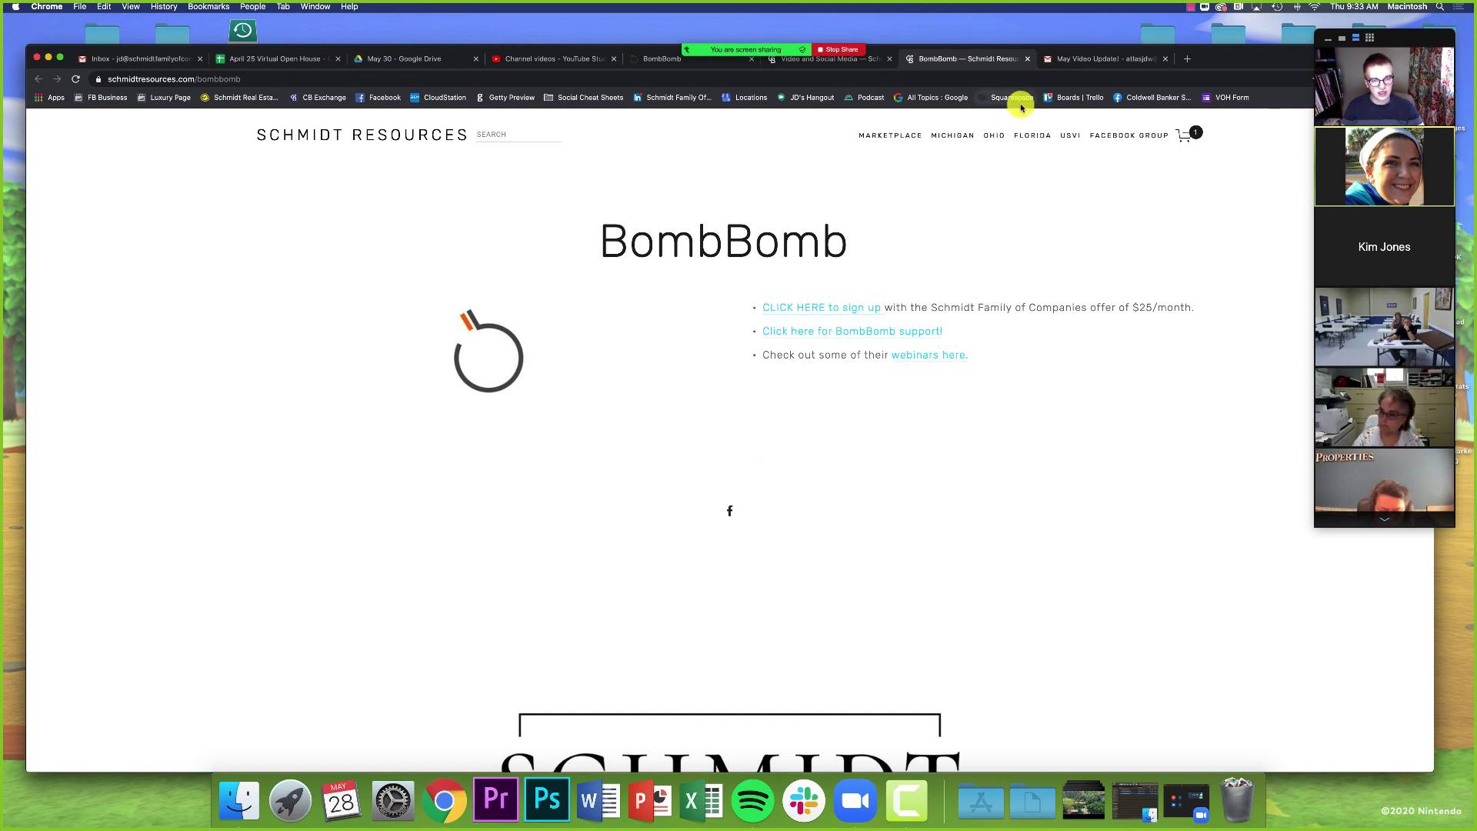
- Close the leftover Video and Social Media and duplicate BombBomb tabs, and reposition the window
left_click(889, 59)
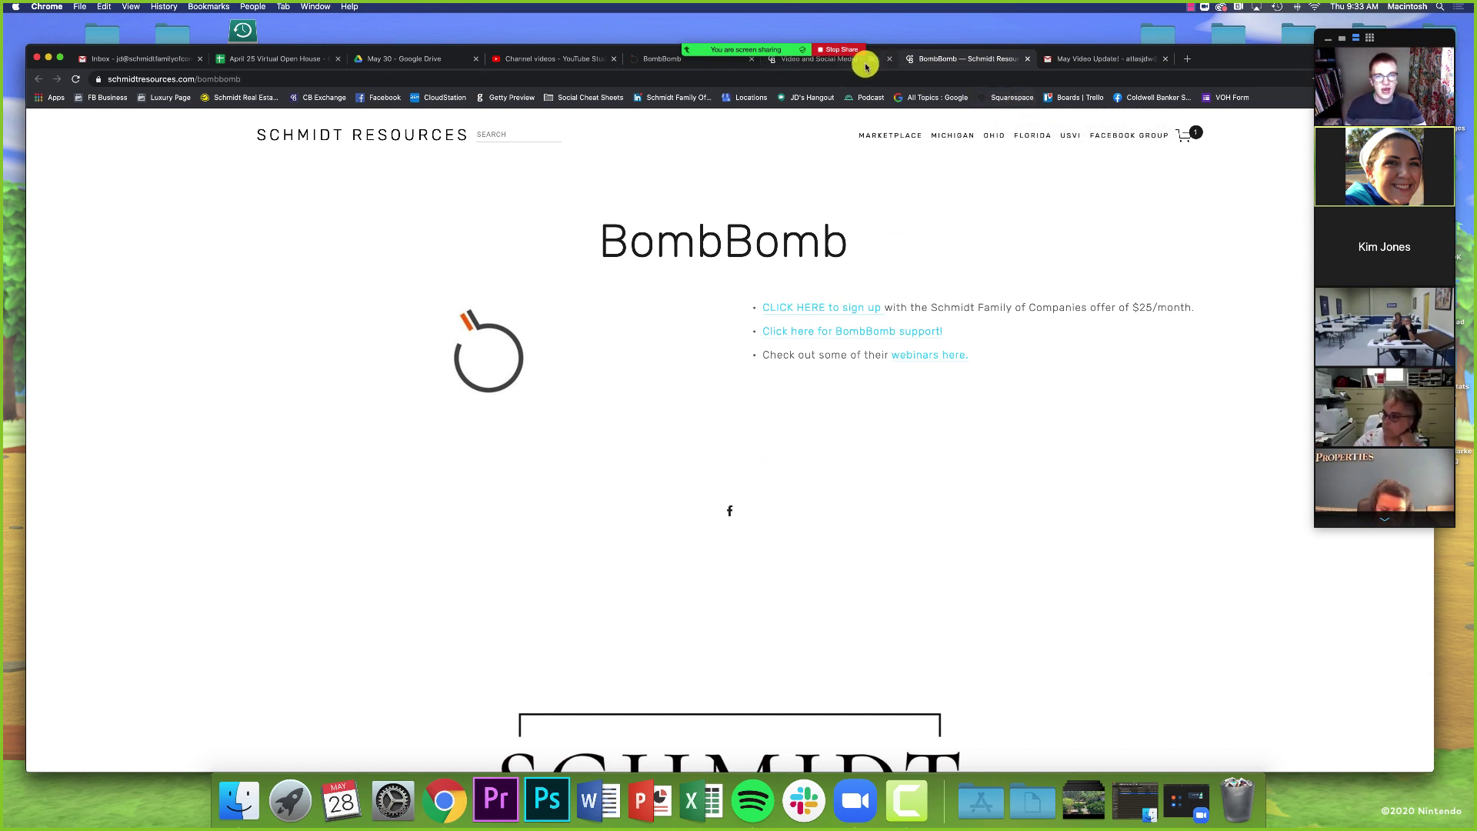
left_click(752, 59)
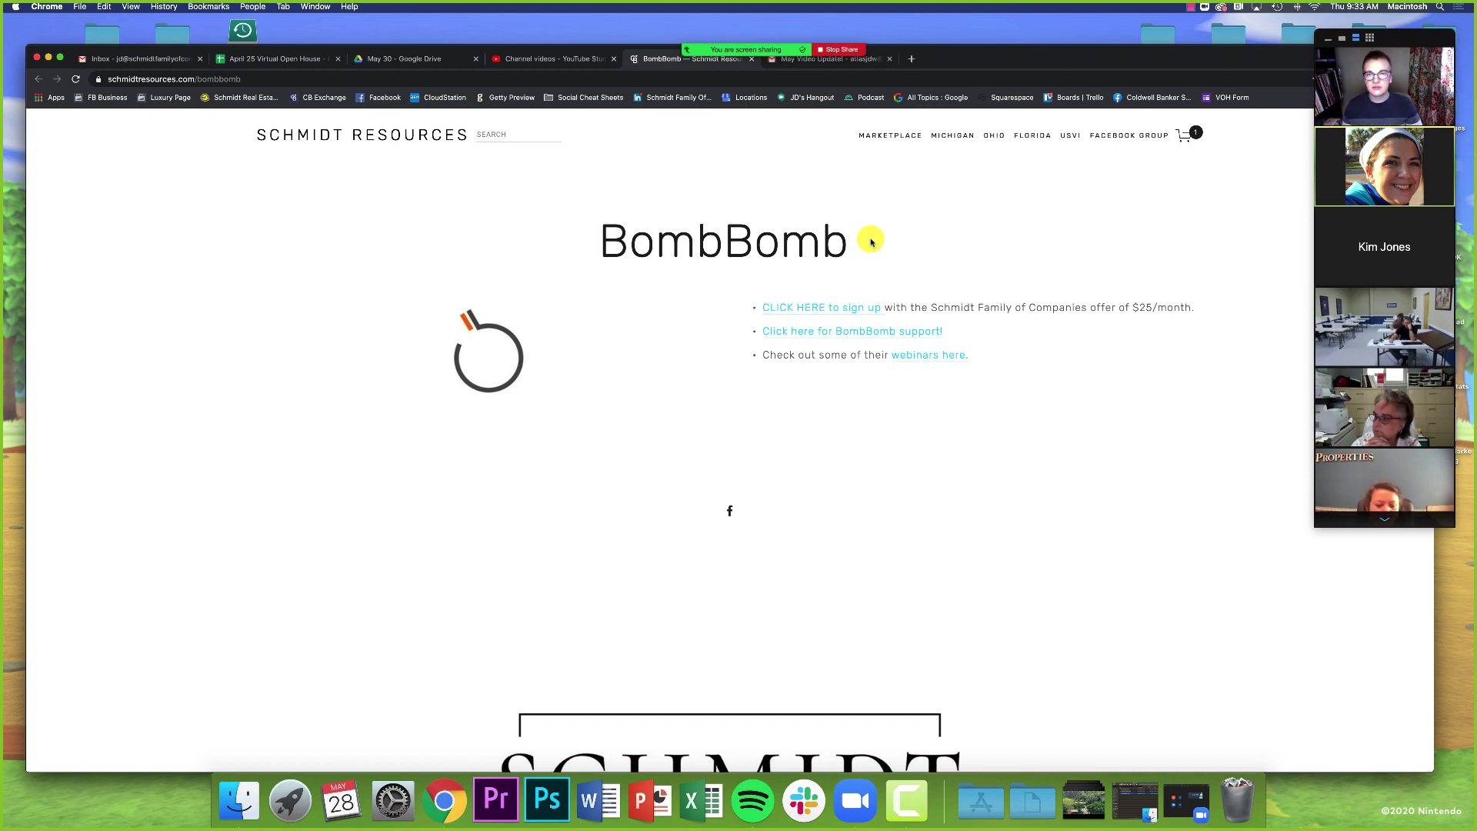
mouse_move(998, 52)
left_mouse_down()
mouse_move(979, 79)
mouse_move(1008, 23)
mouse_move(992, 36)
left_mouse_up()
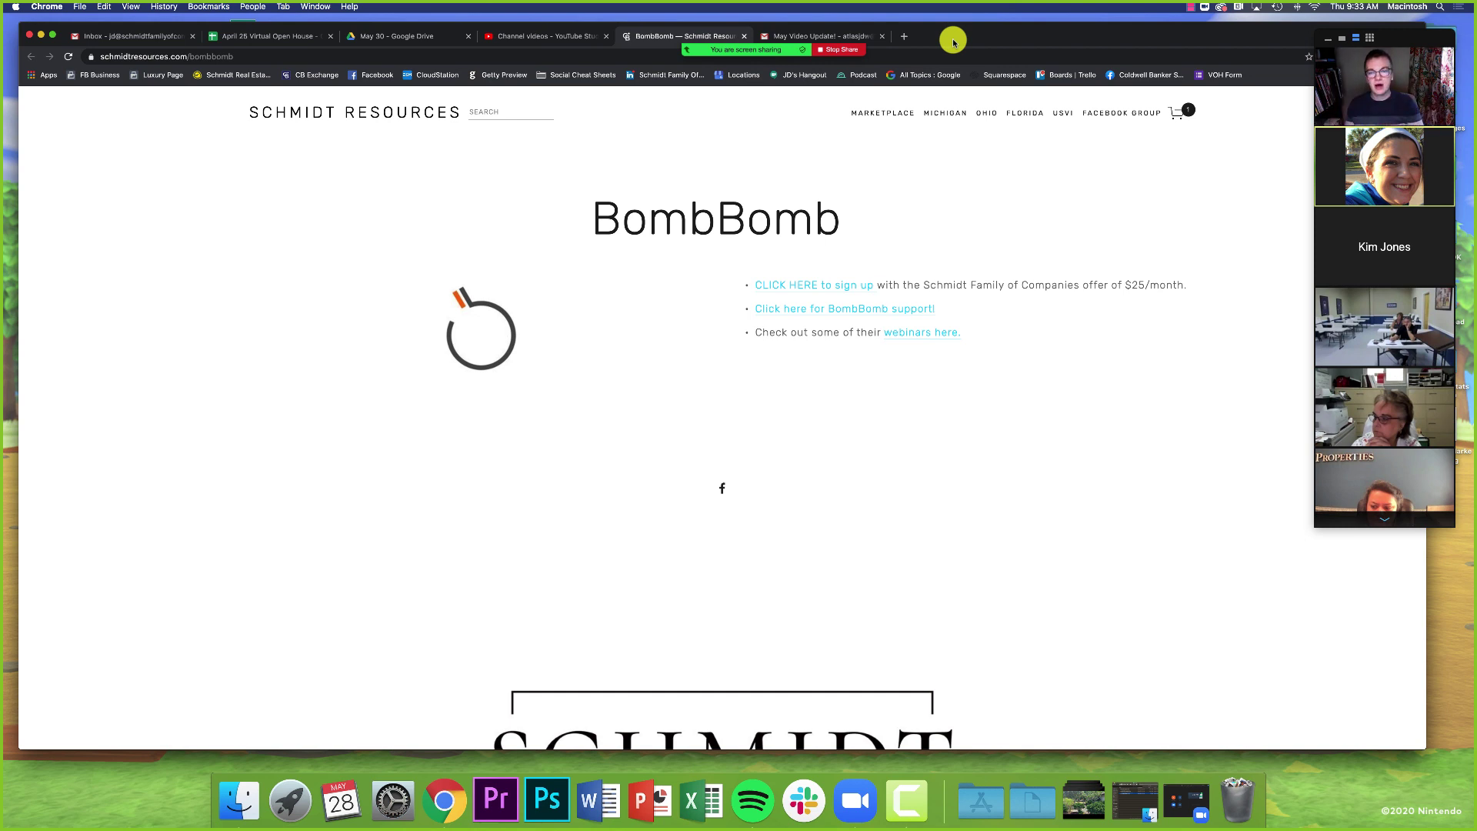
- Go to bombbomb.com in a new tab and log in to the BombBomb dashboard
left_click(903, 38)
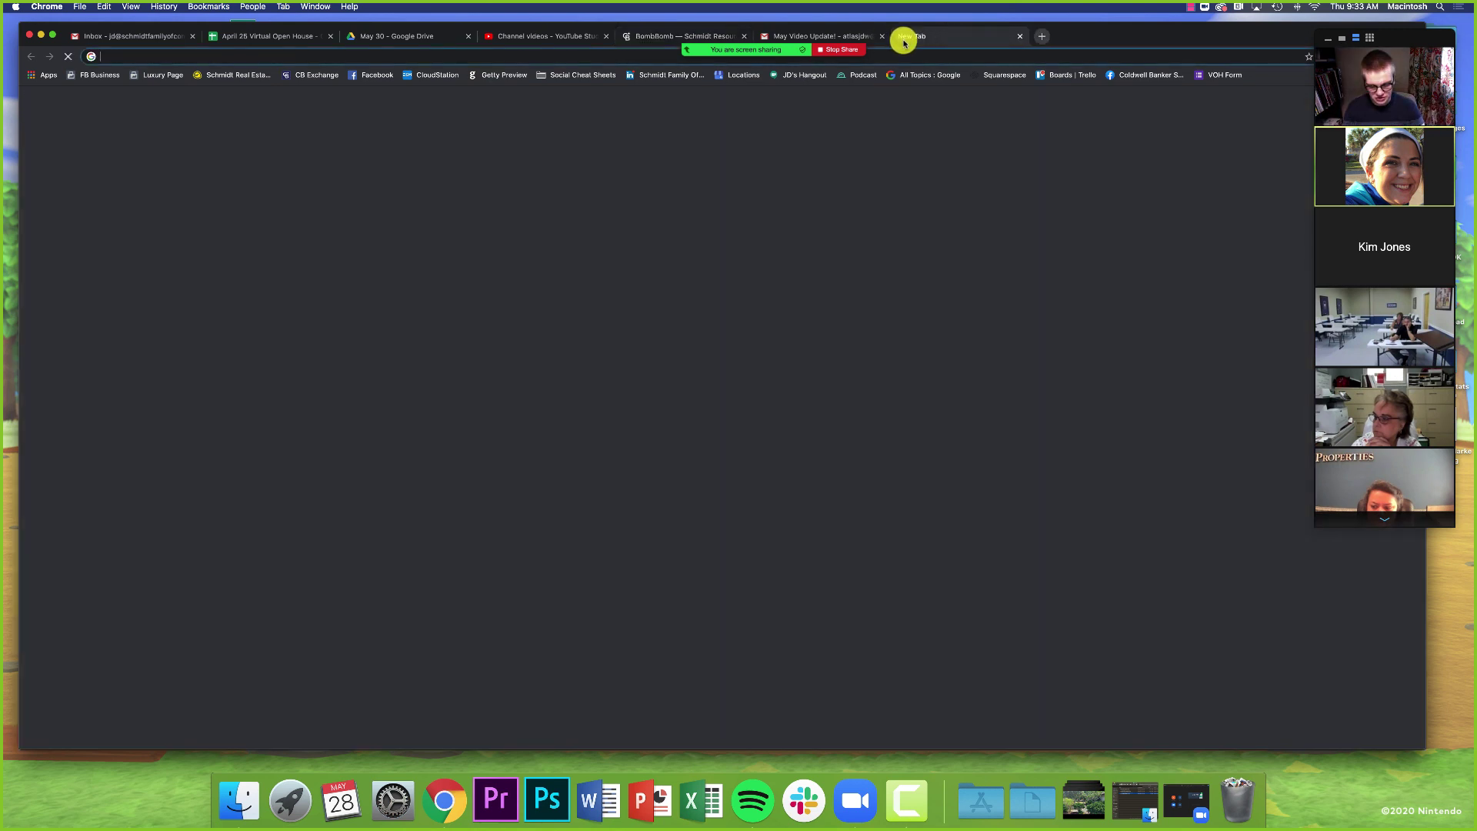
type("bomb")
key("Return")
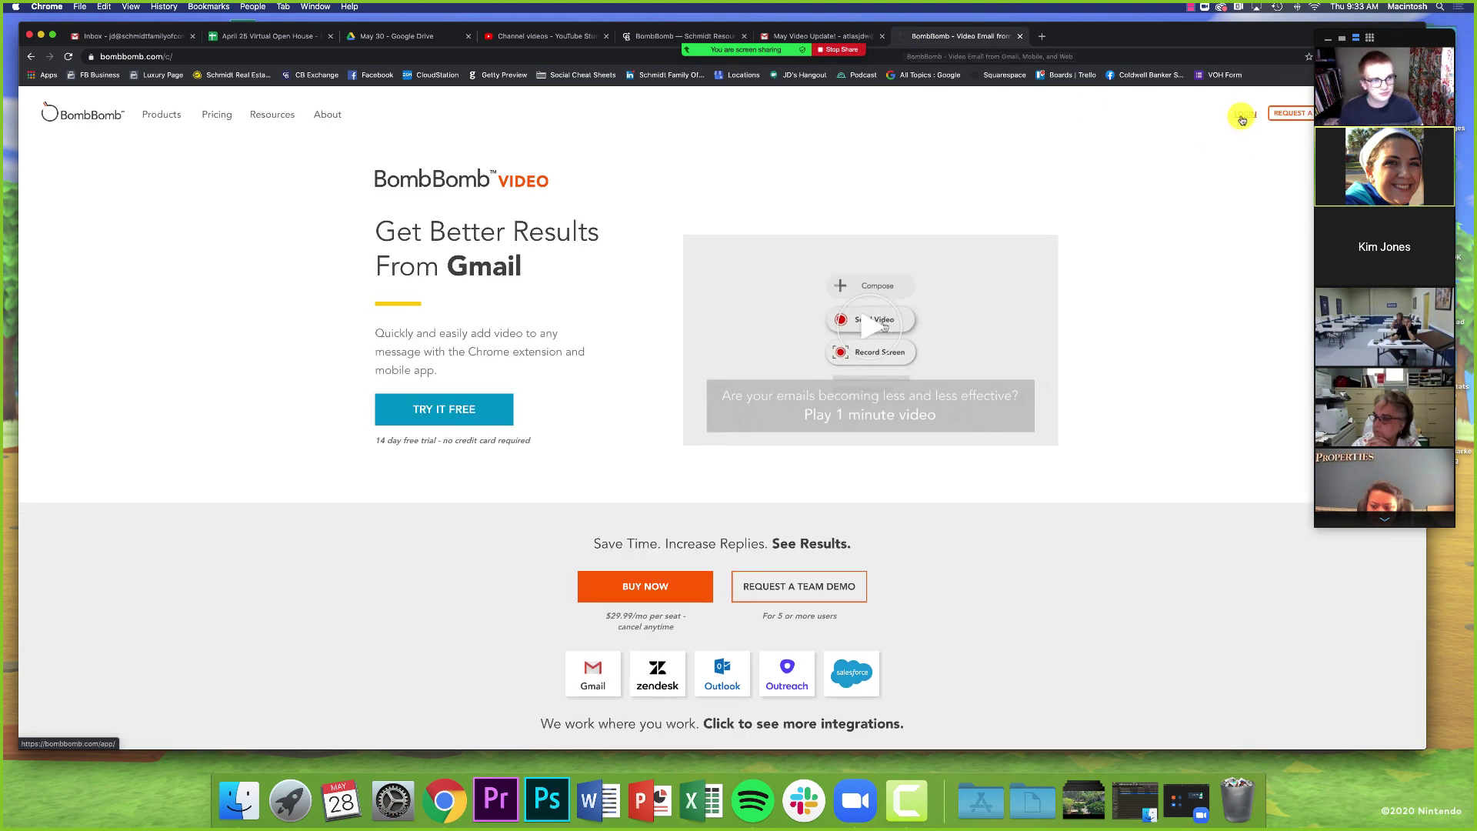
left_click(1241, 117)
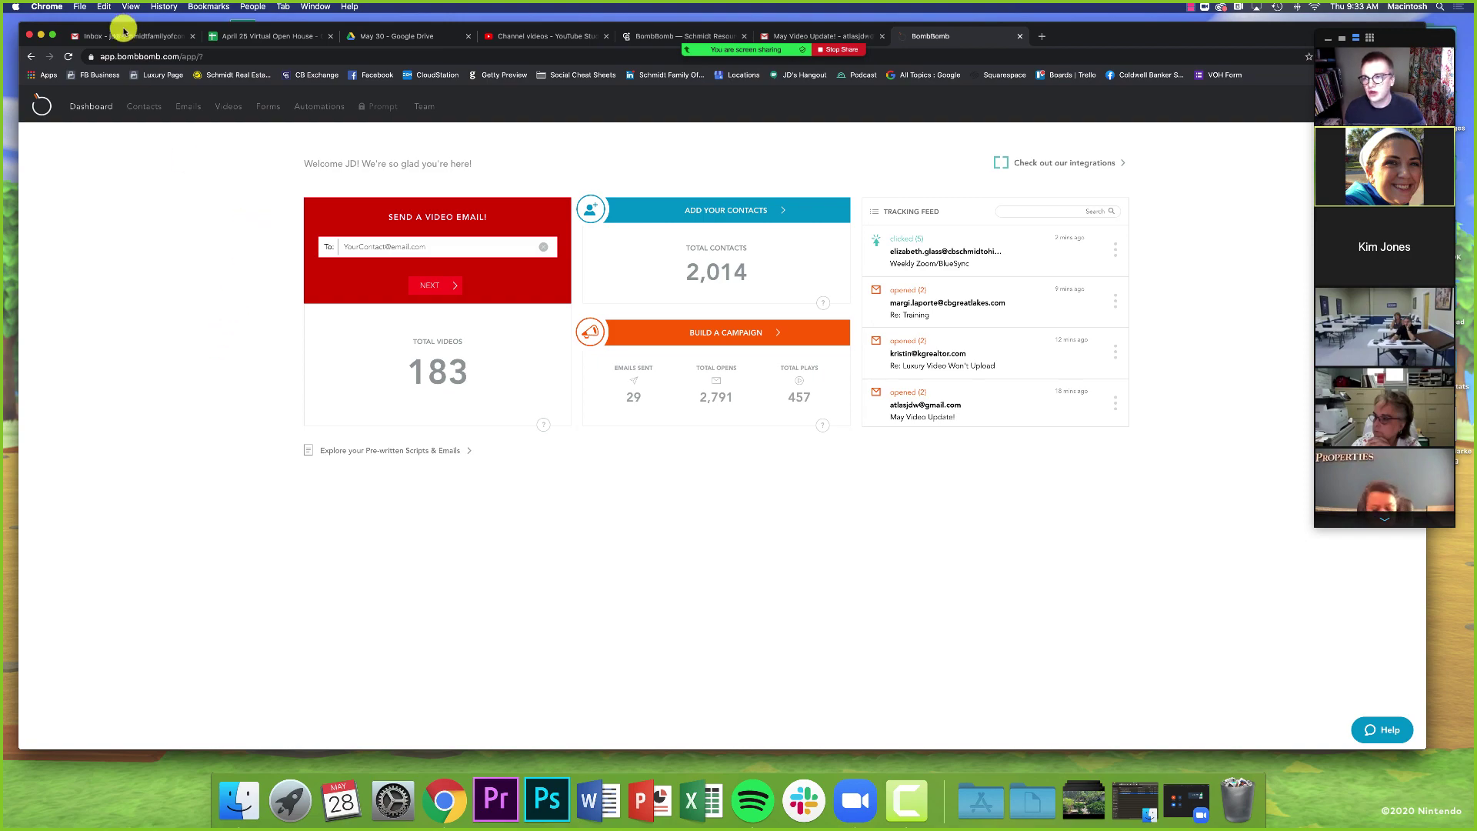
left_click(121, 37)
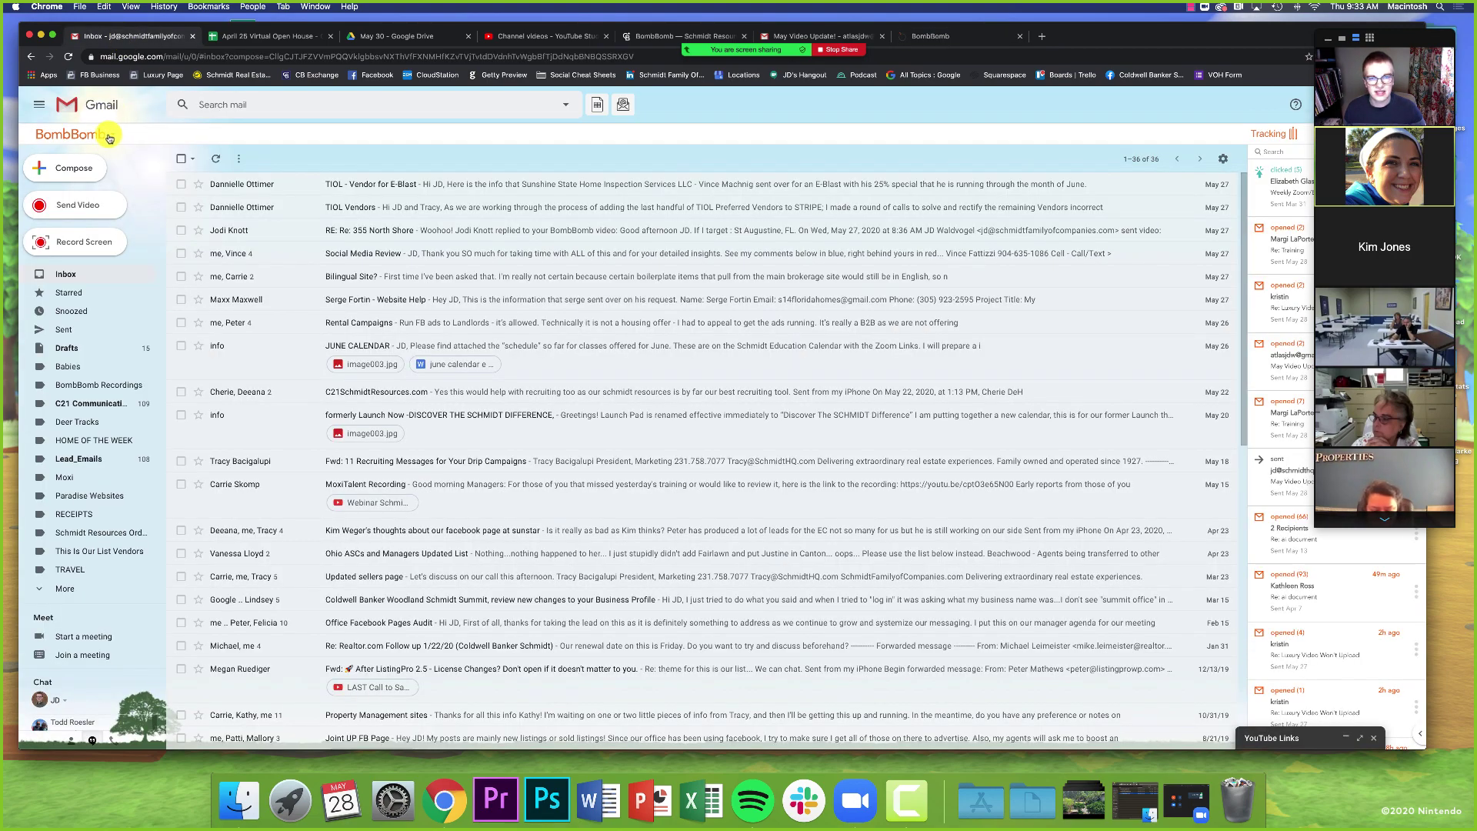
mouse_move(1087, 27)
left_mouse_down()
mouse_move(987, 26)
mouse_move(1090, 37)
left_mouse_up()
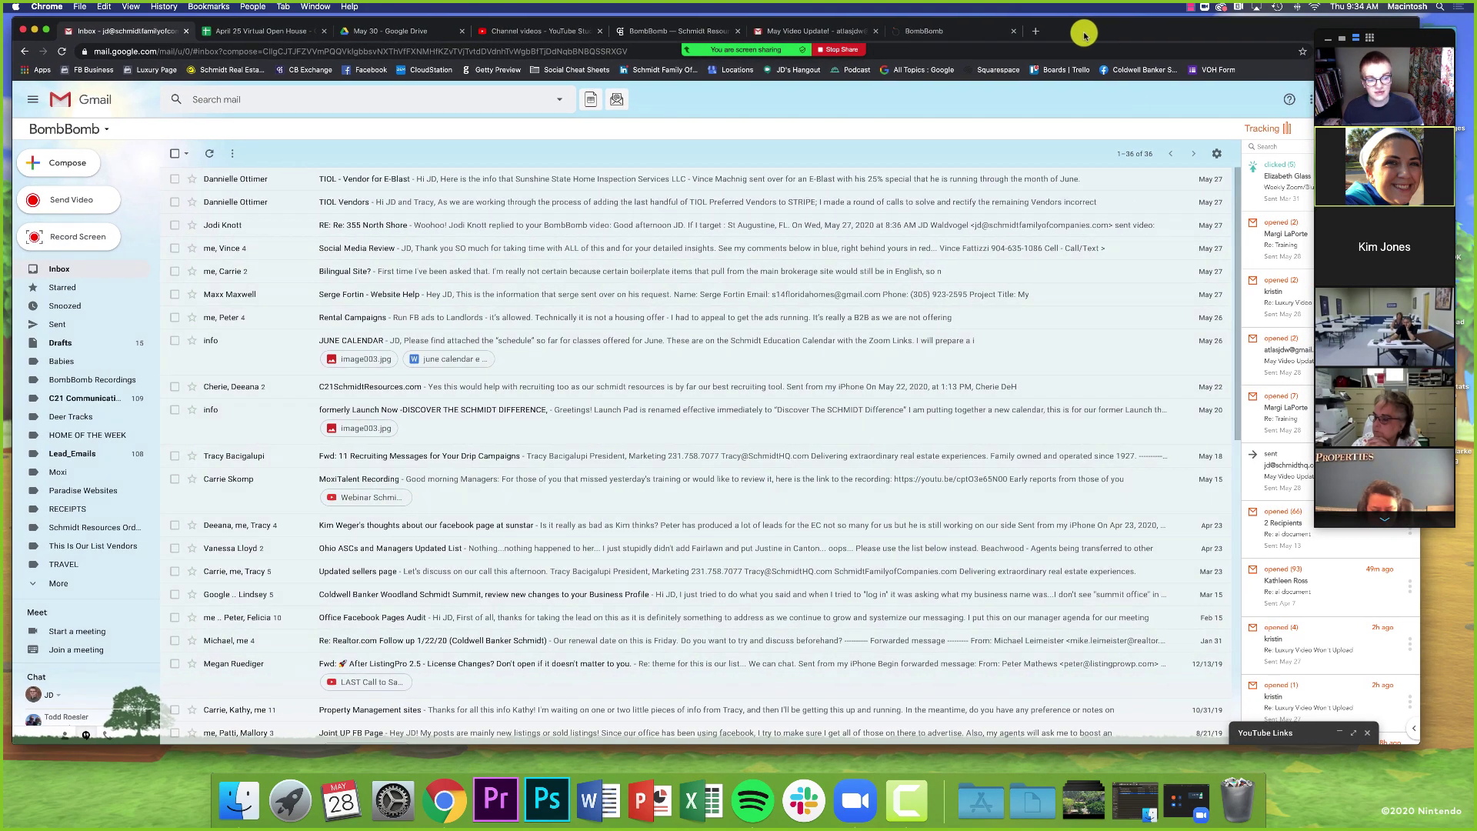
left_click(929, 32)
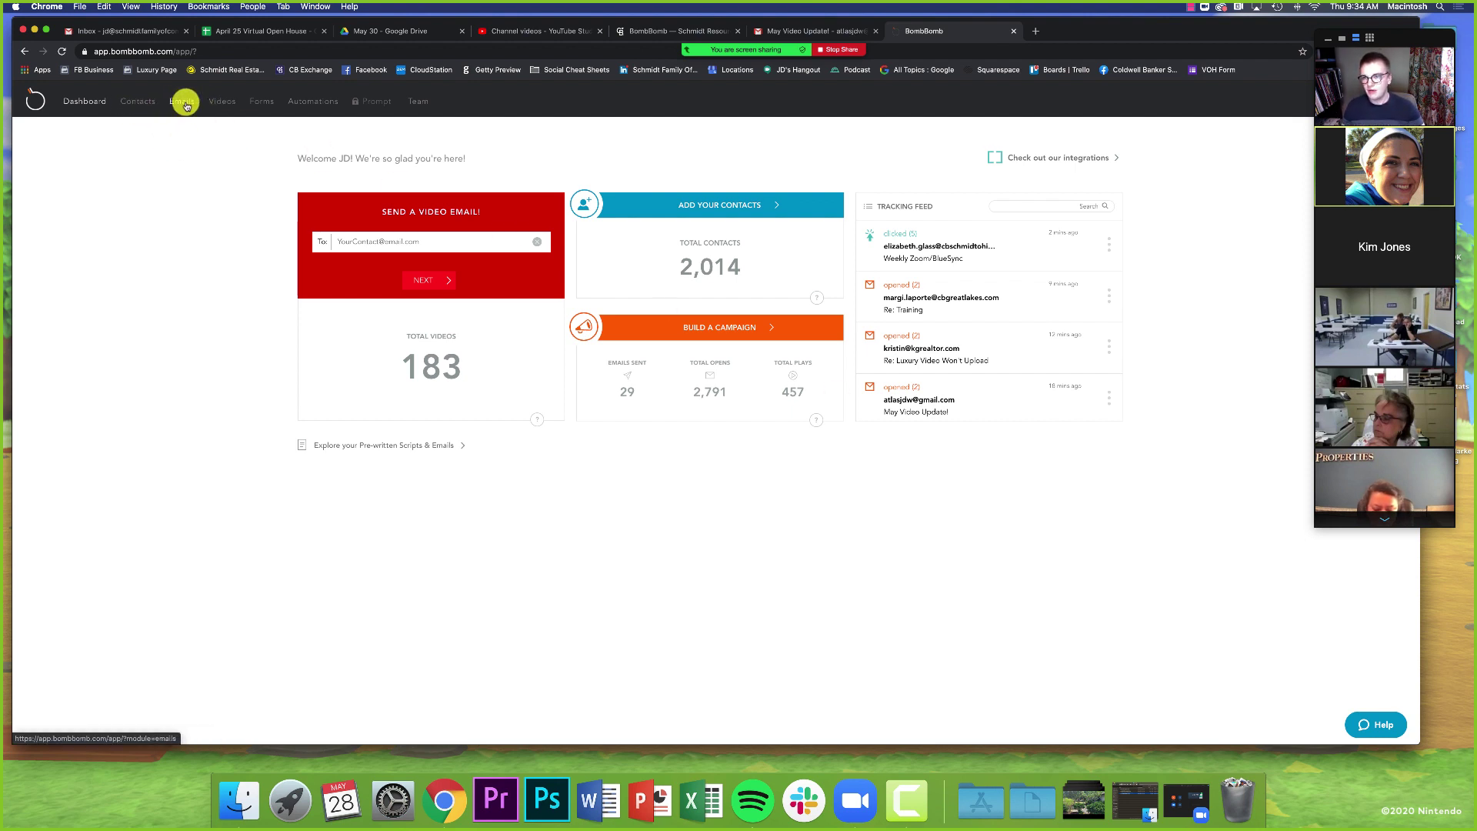
- Open the BombBomb Contacts page showing all lists and the 1,929 contacts
left_click(127, 105)
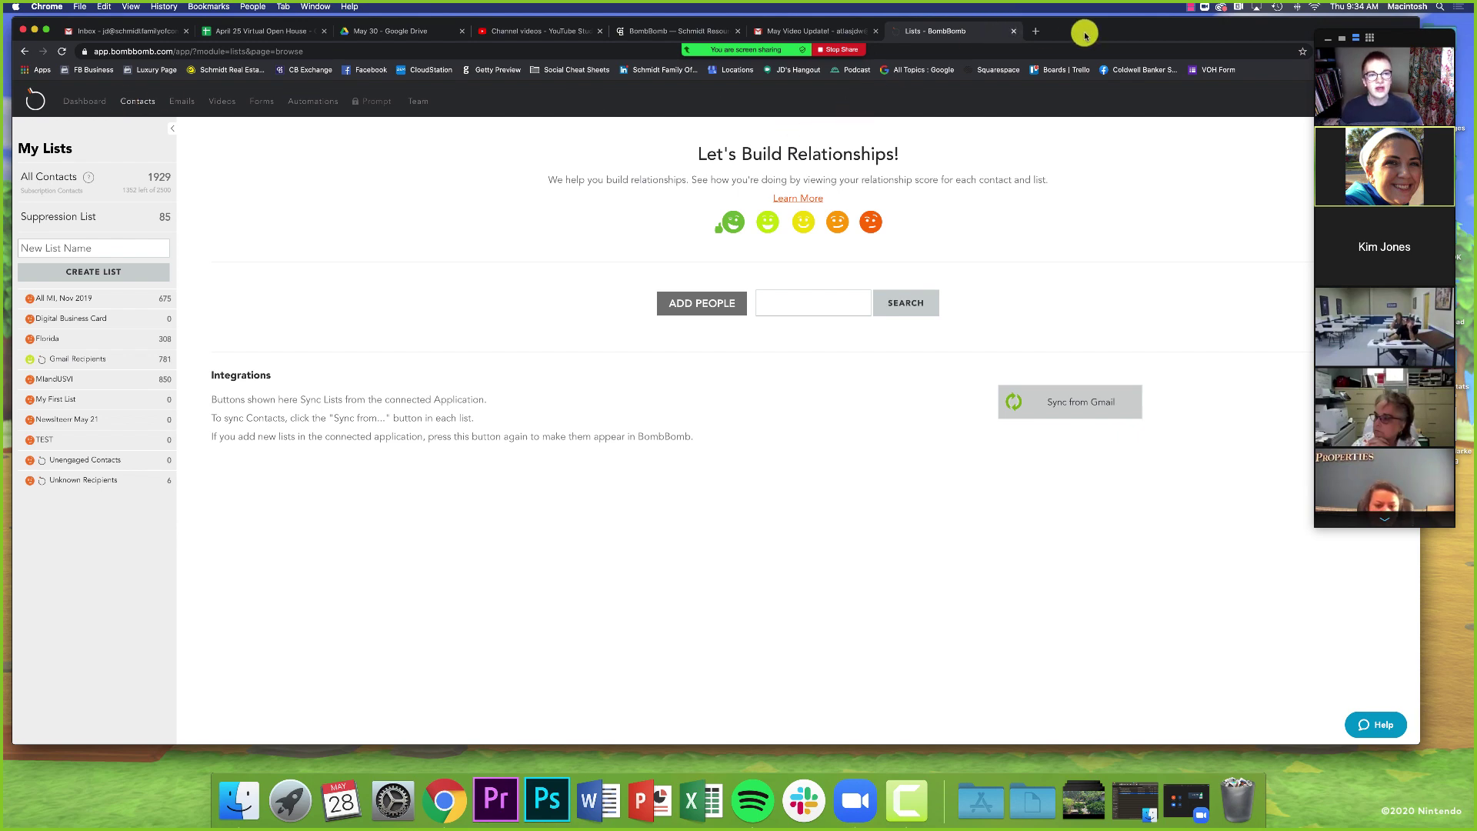
left_click_drag(1085, 35, 1050, 23)
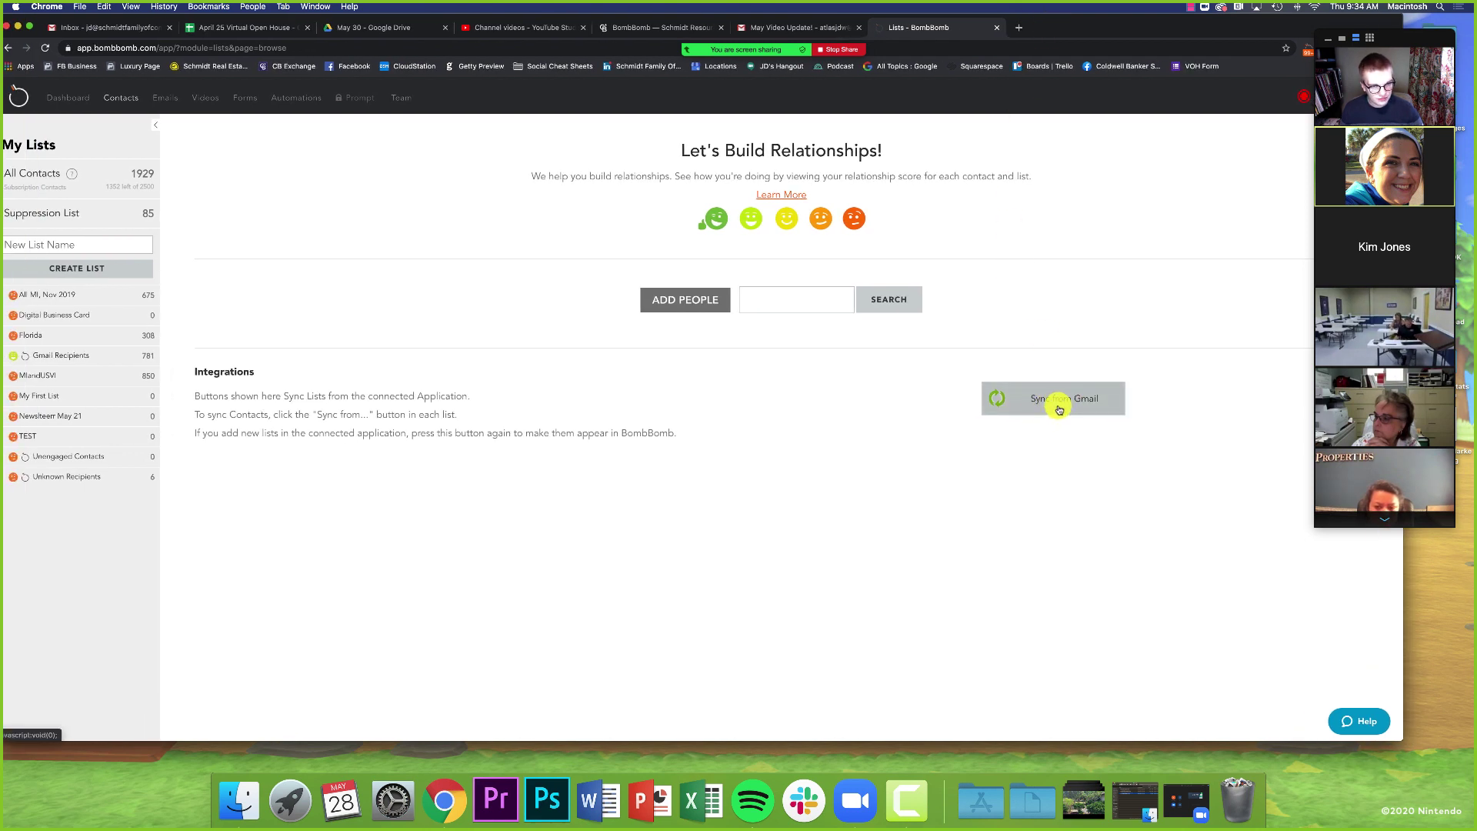
left_click_drag(1144, 17, 1184, 15)
left_click(684, 306)
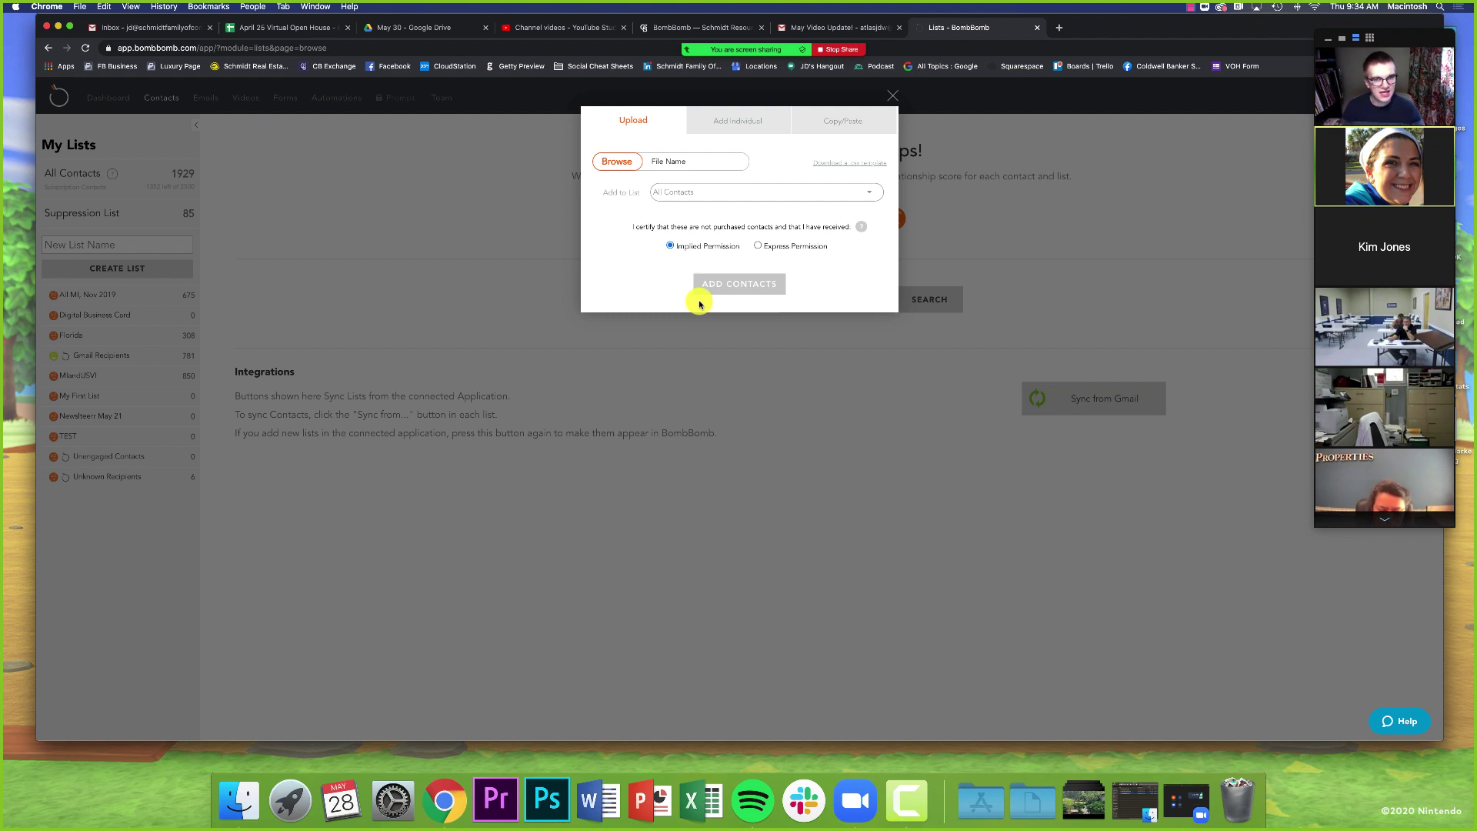
left_click(750, 121)
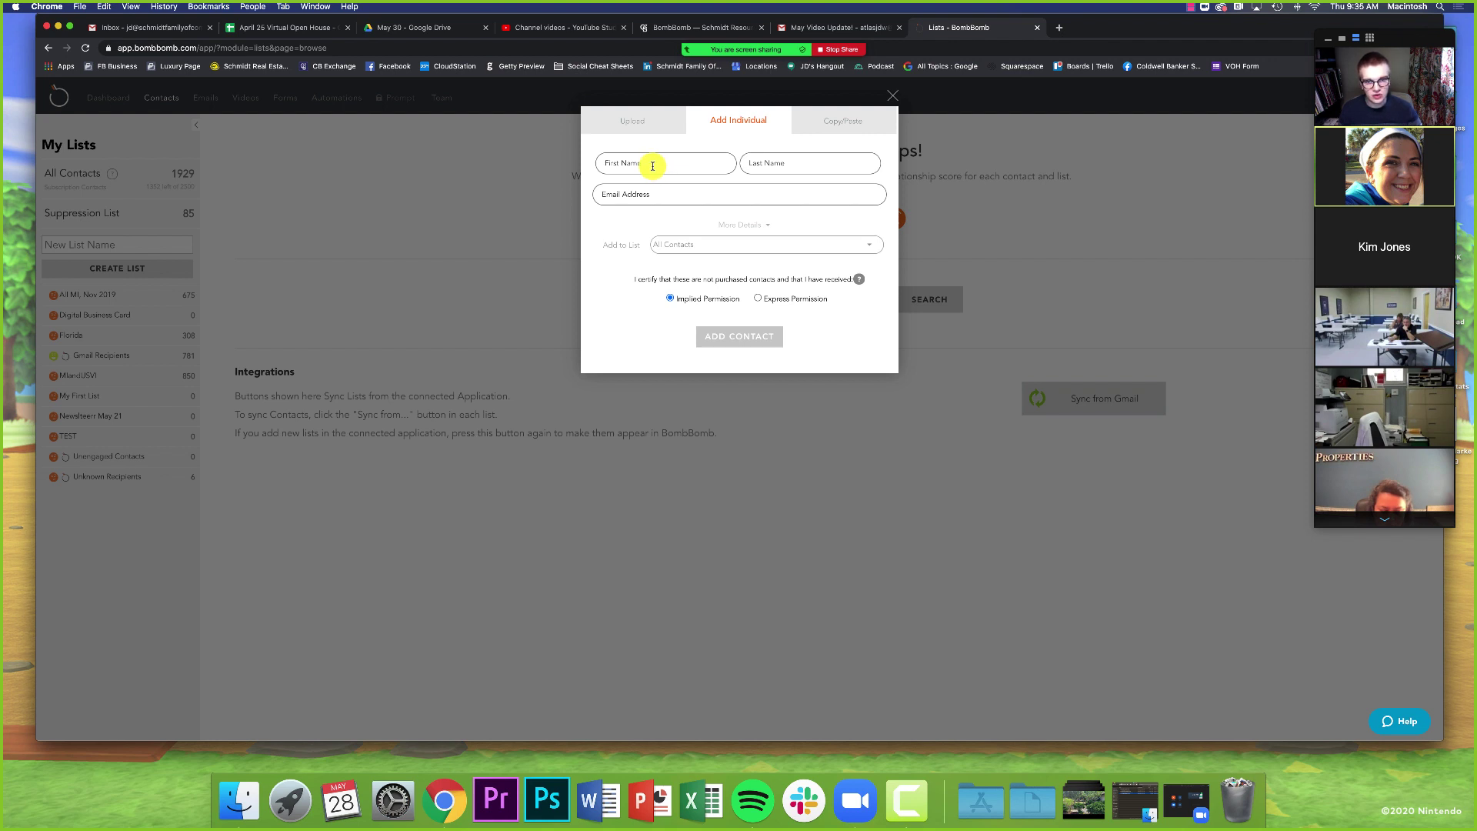
left_click(652, 166)
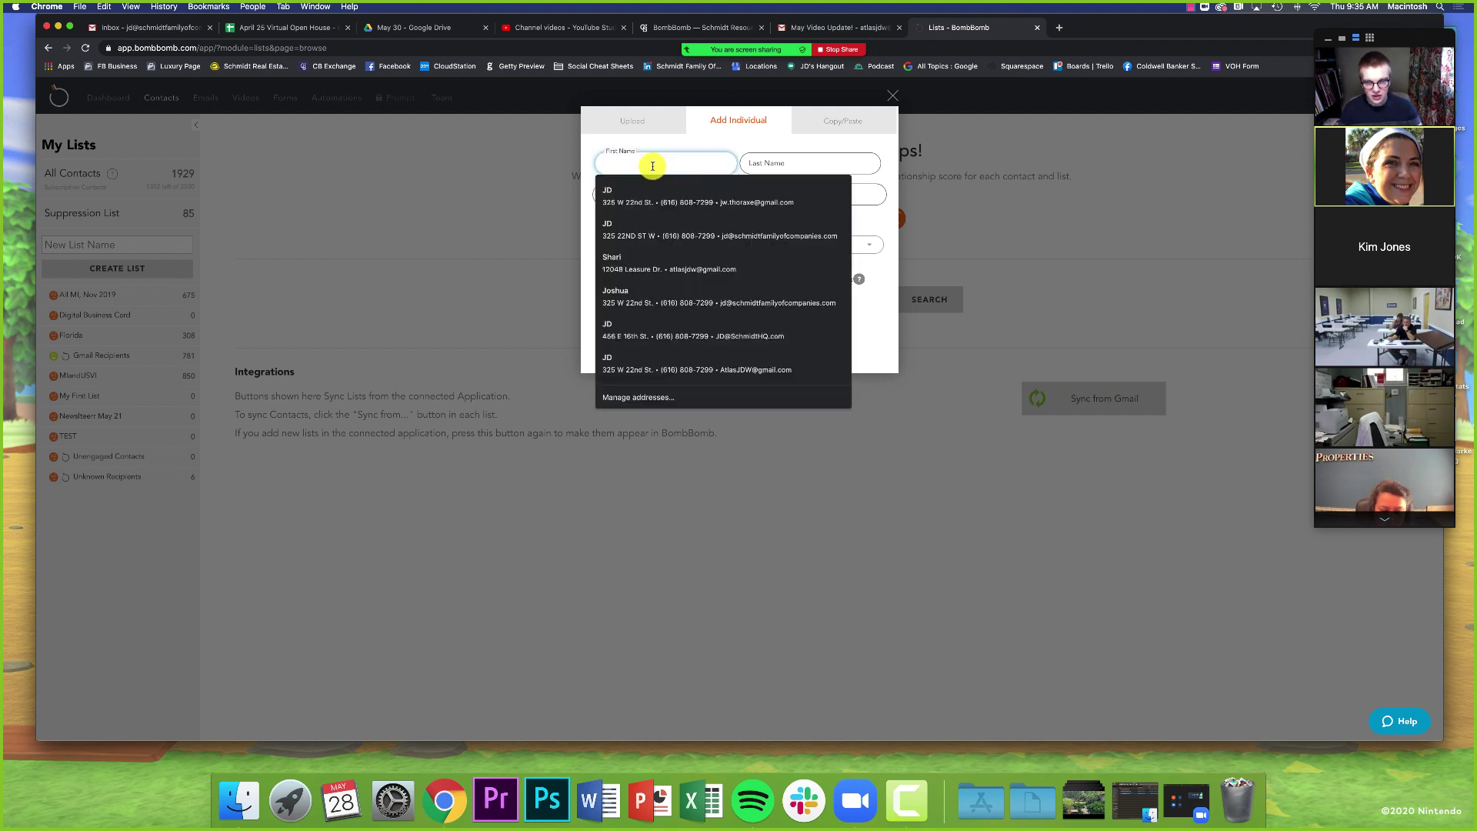
key("Down")
key("Return")
key("Tab")
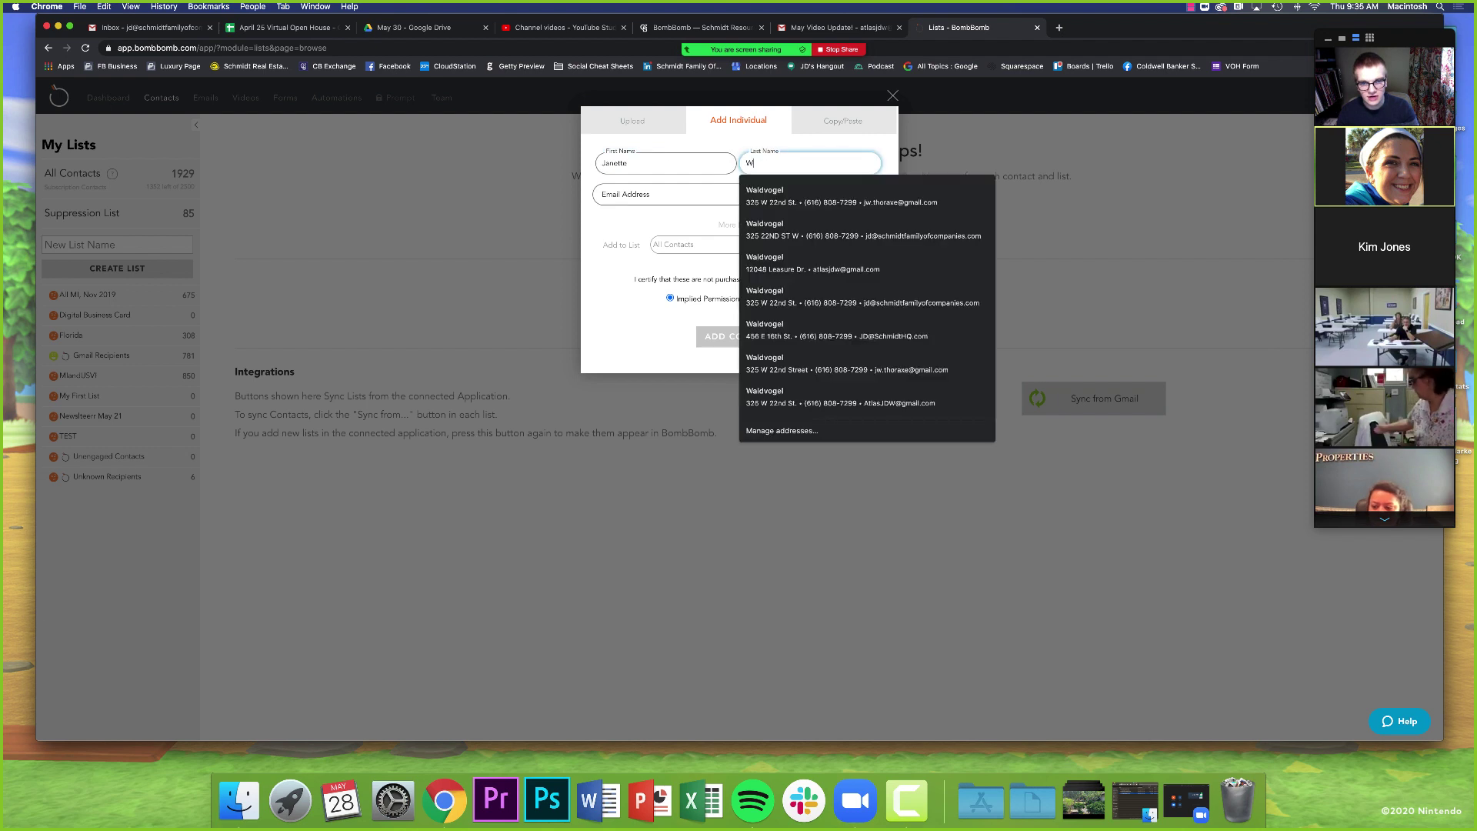
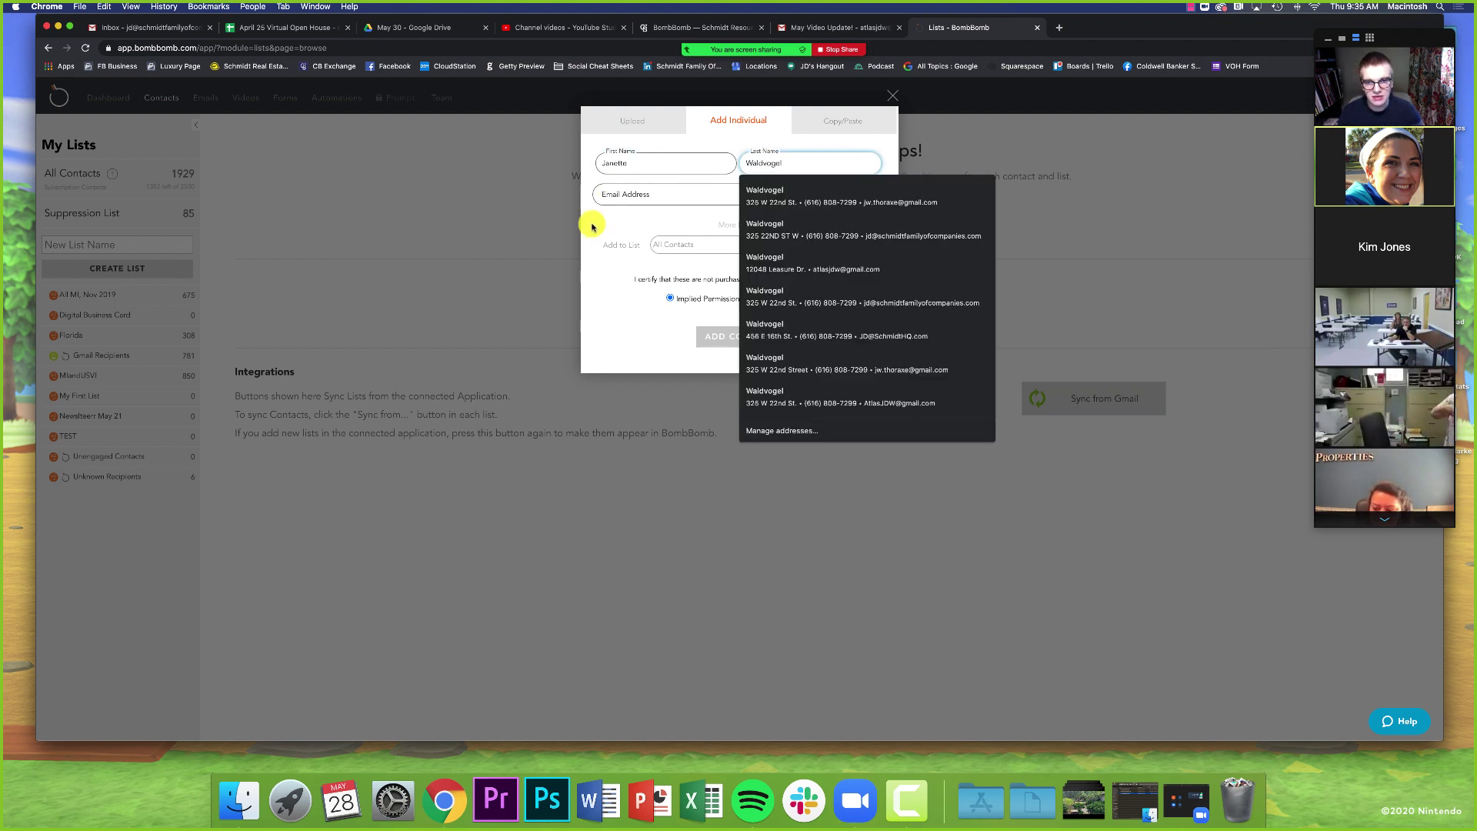
left_click(593, 224)
left_click(686, 246)
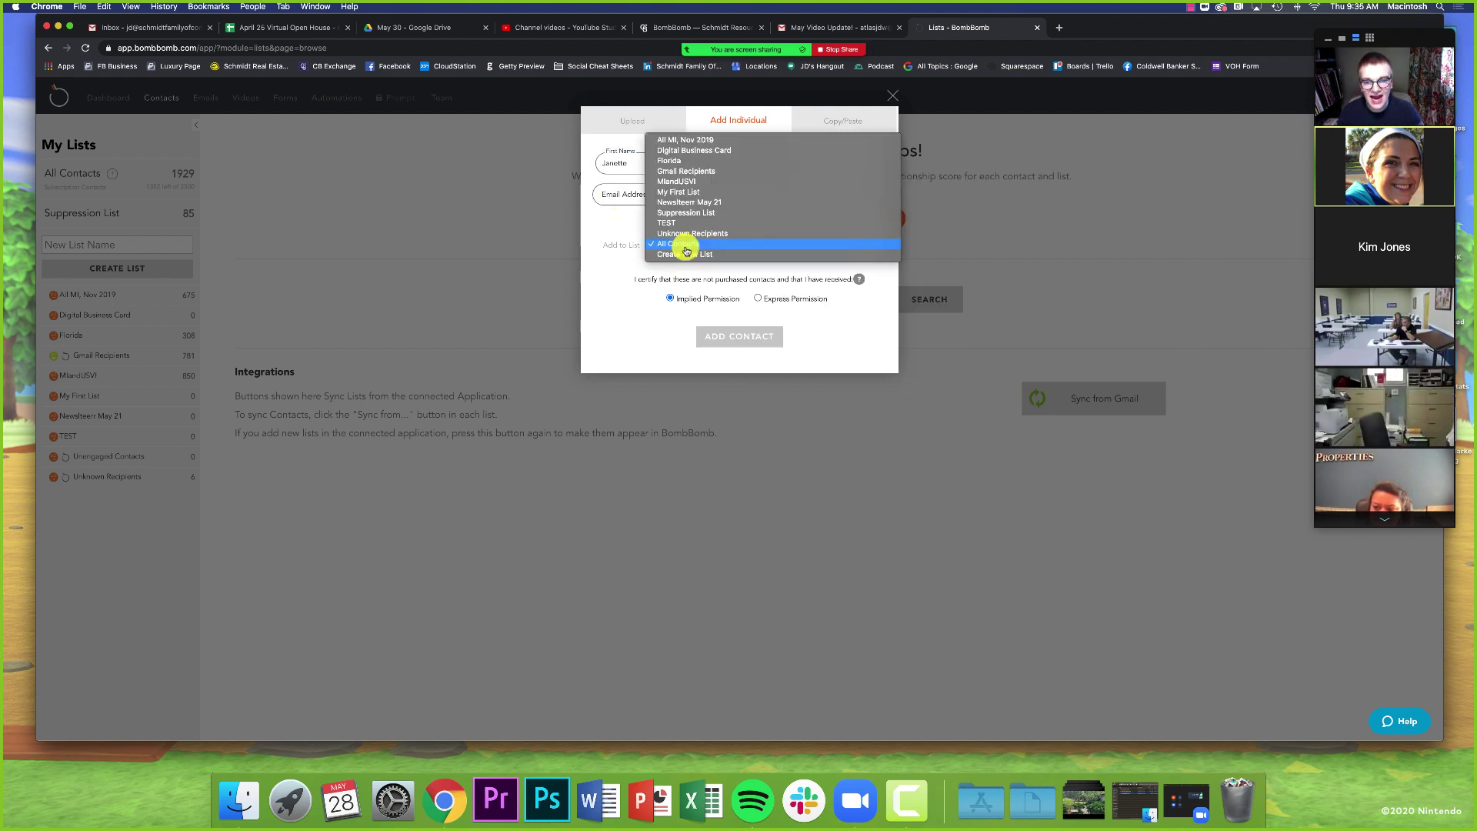
left_click(614, 235)
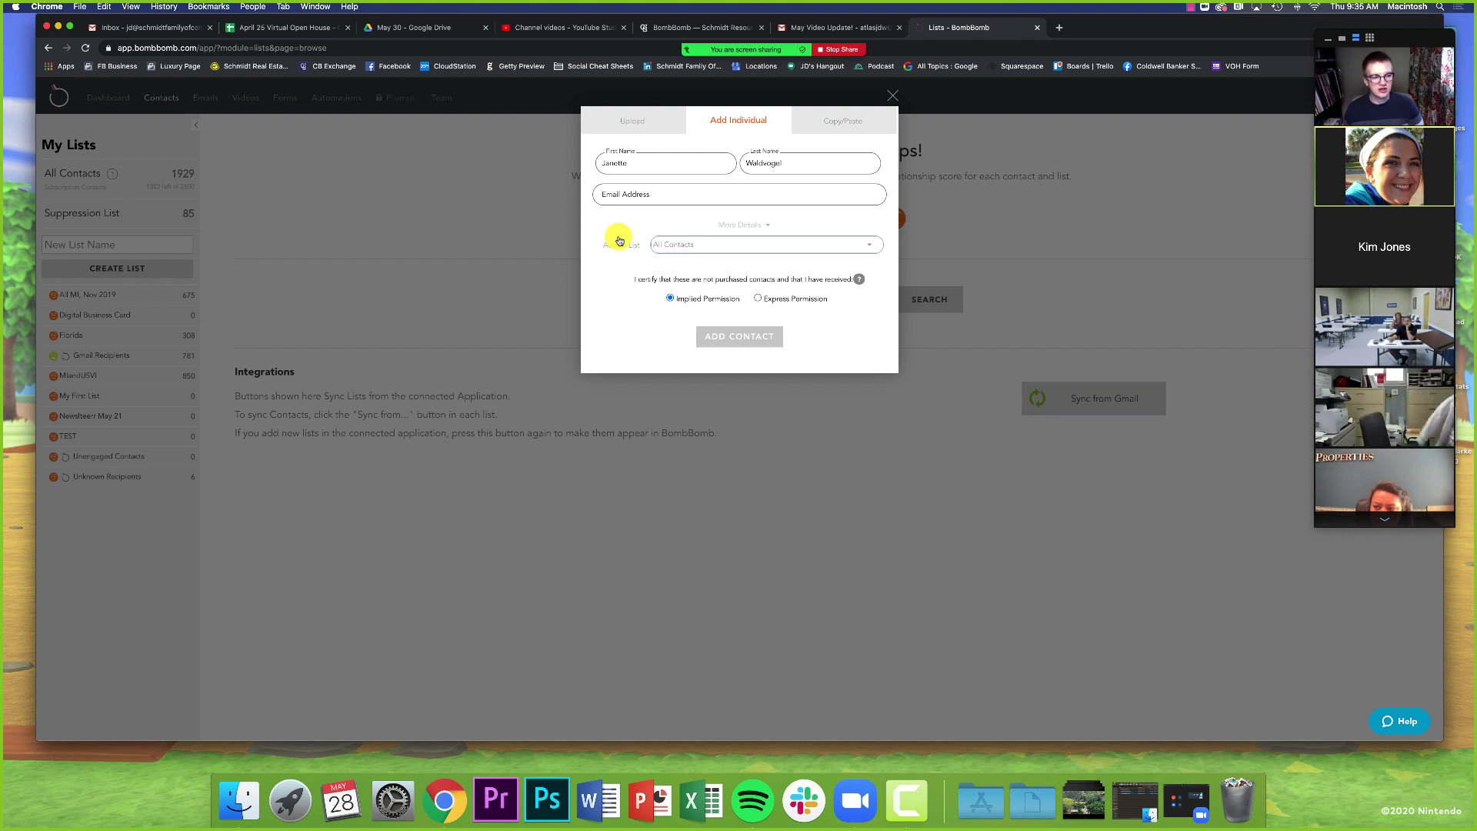
left_click(893, 94)
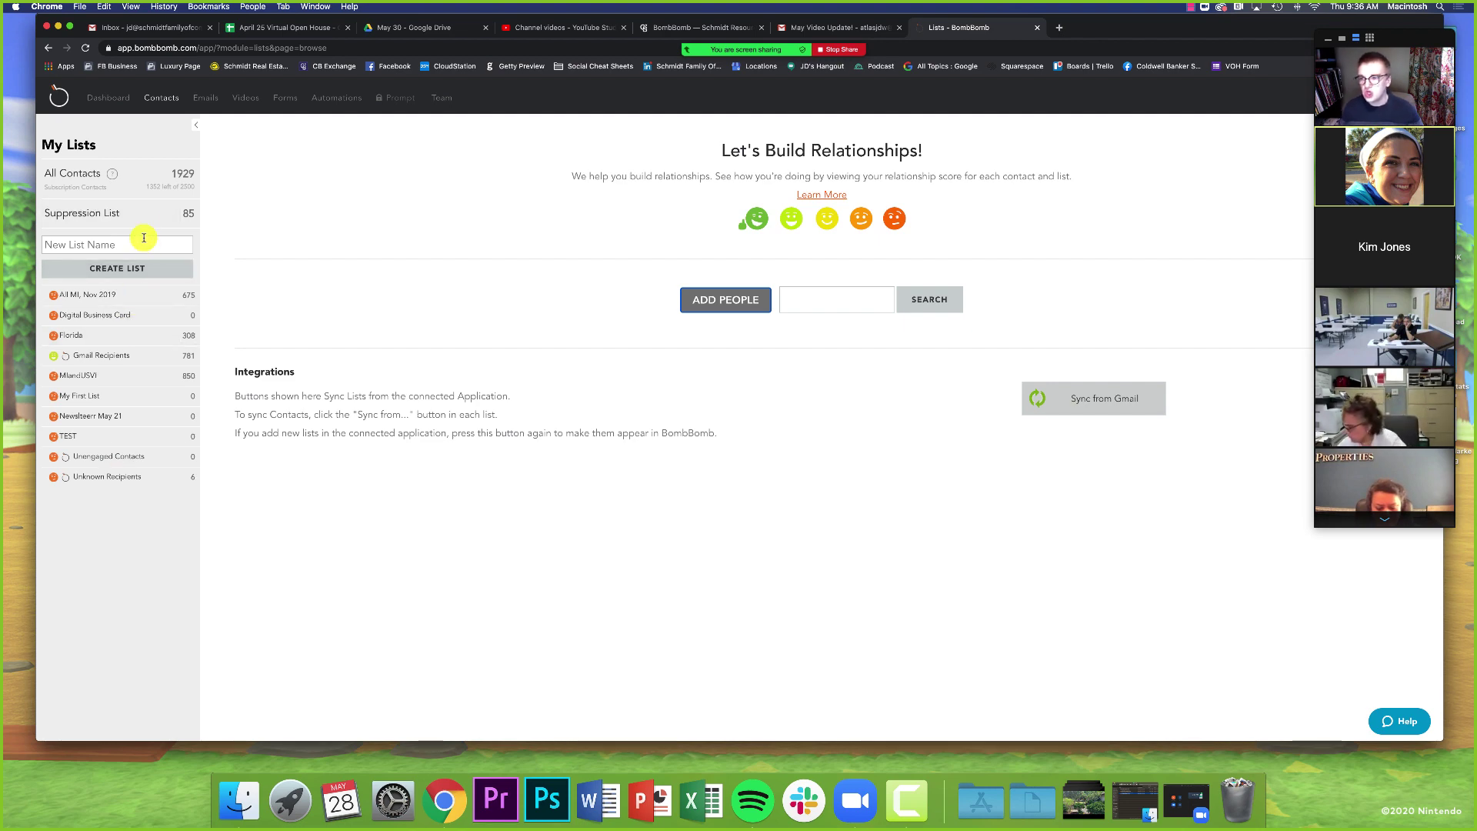
- Show All Contacts as a table and open one contact's detail card
left_click(131, 181)
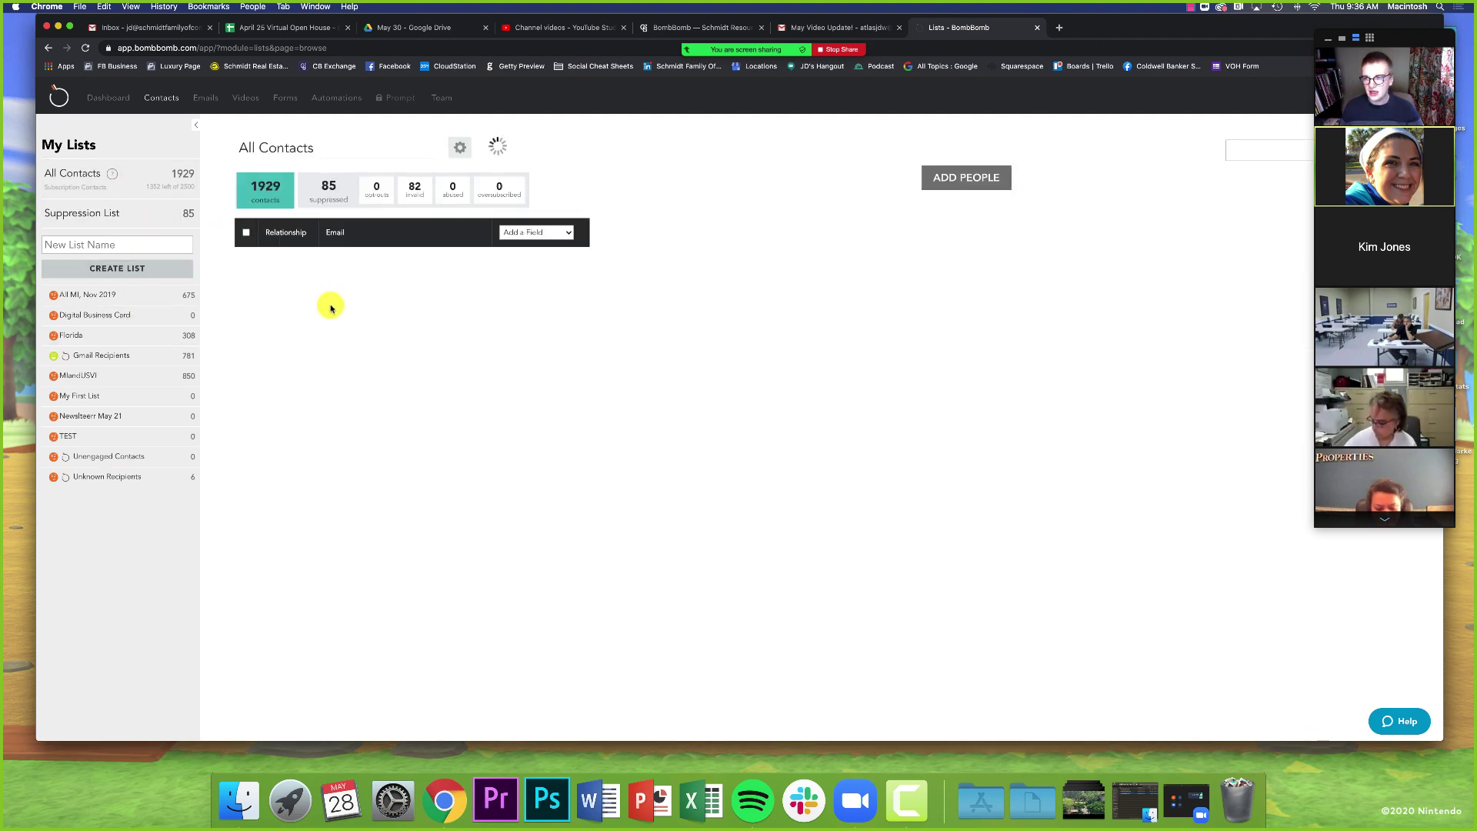
scroll(331, 308, "down", 10)
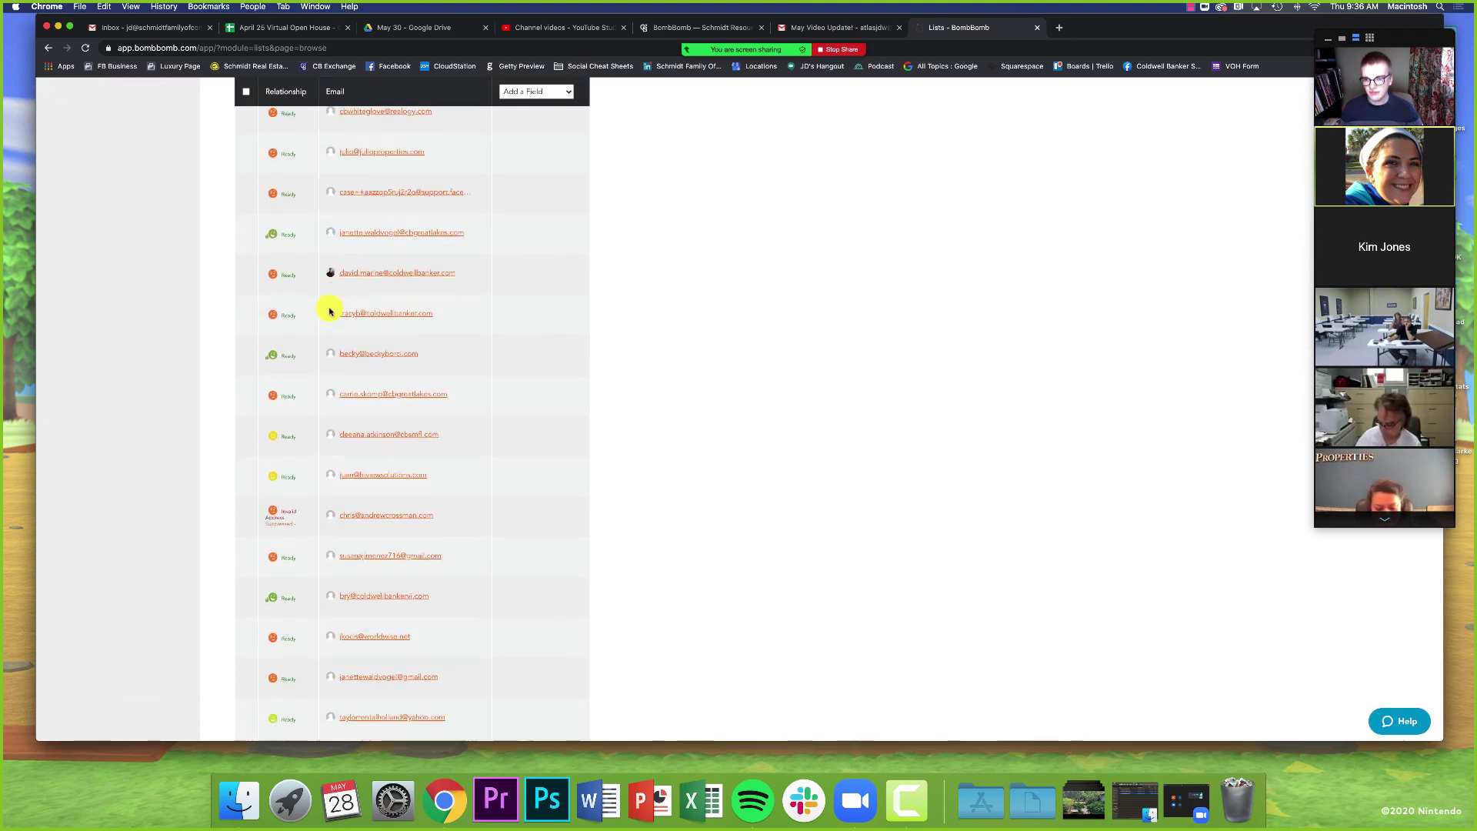
scroll(329, 311, "down", 1)
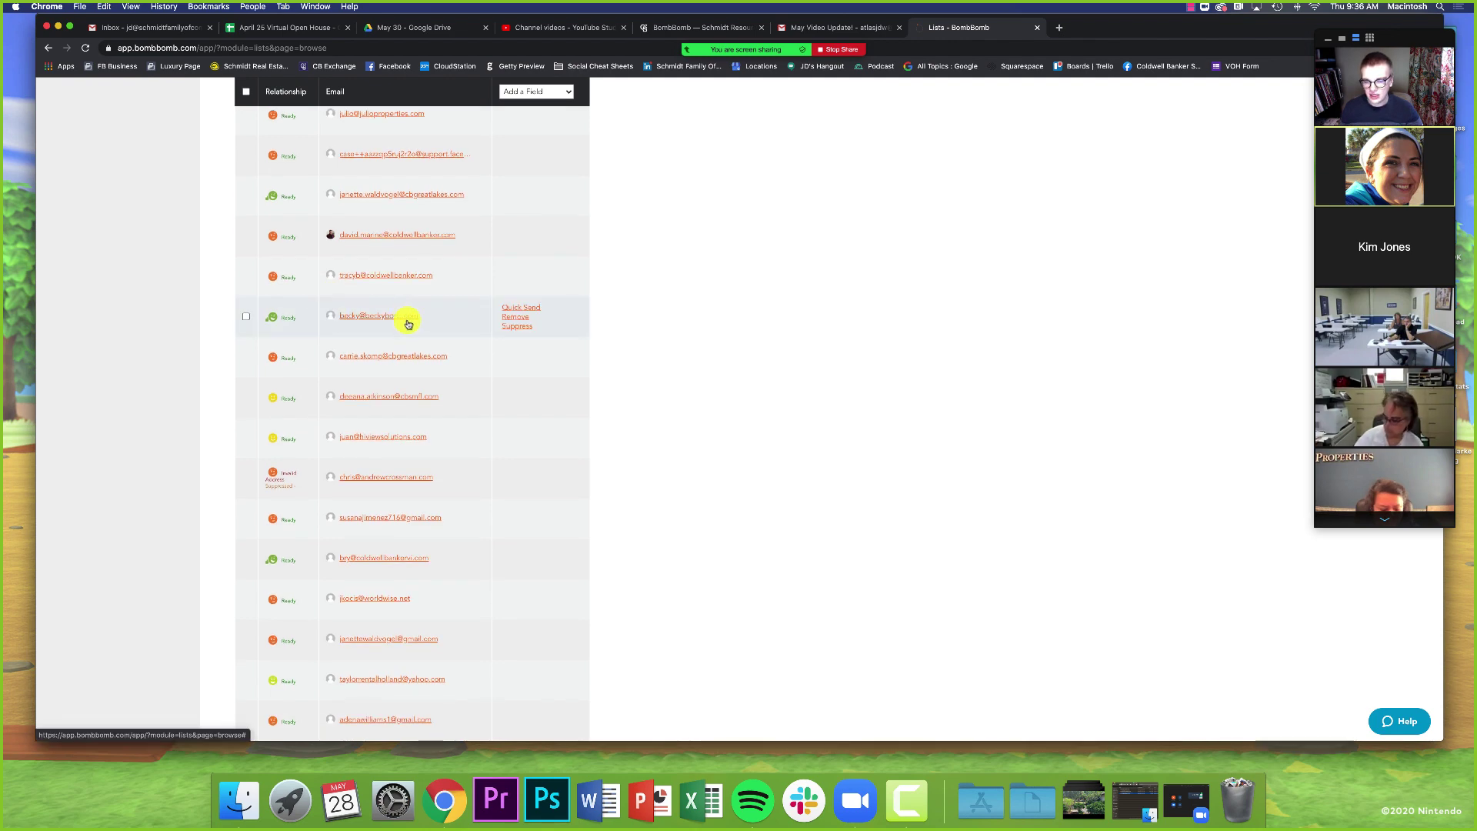
left_click(379, 317)
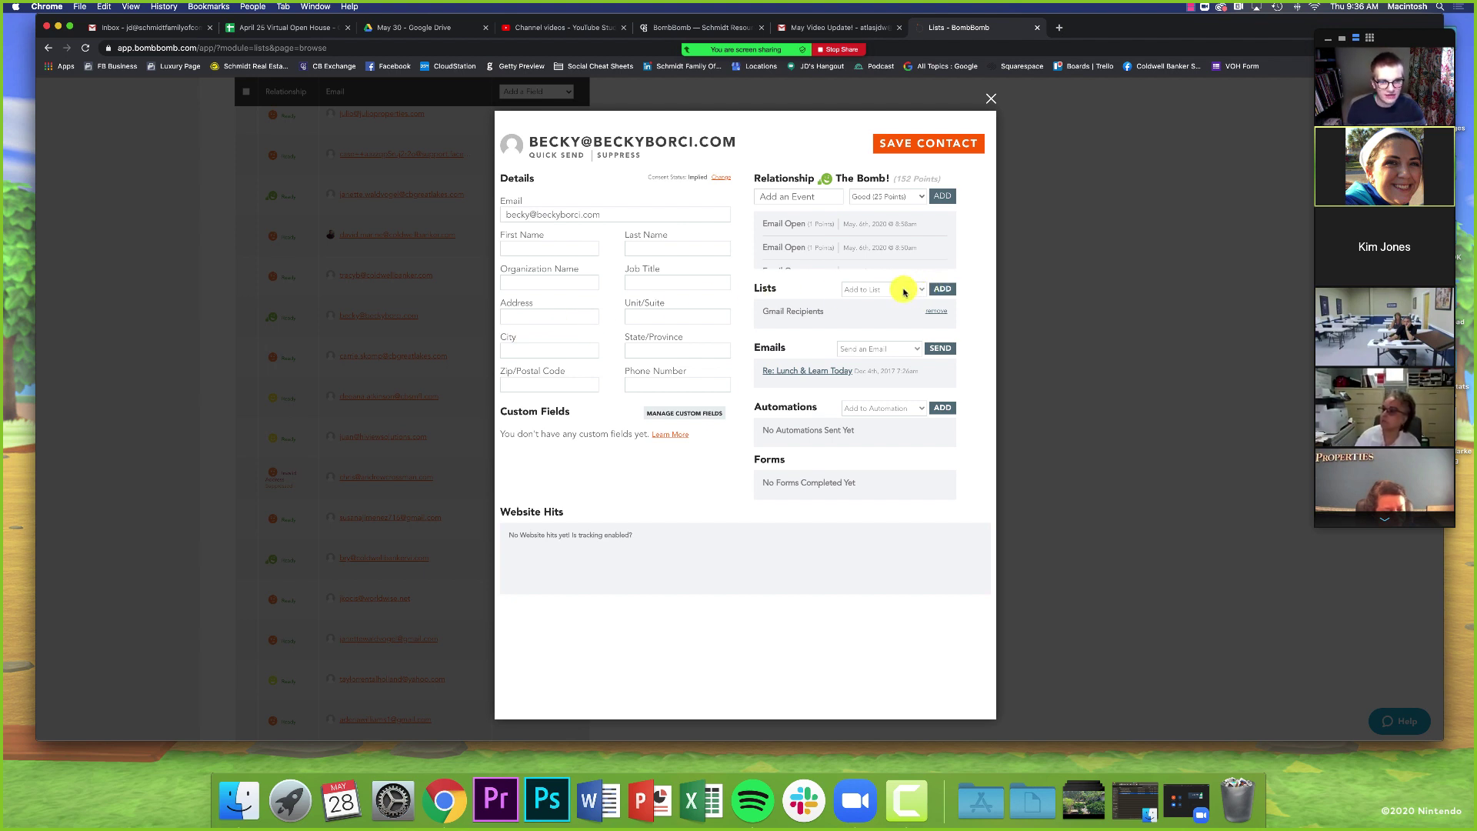
- Add the contact to the Florida list, save and close the card, returning to the top
left_click(904, 291)
left_click(874, 318)
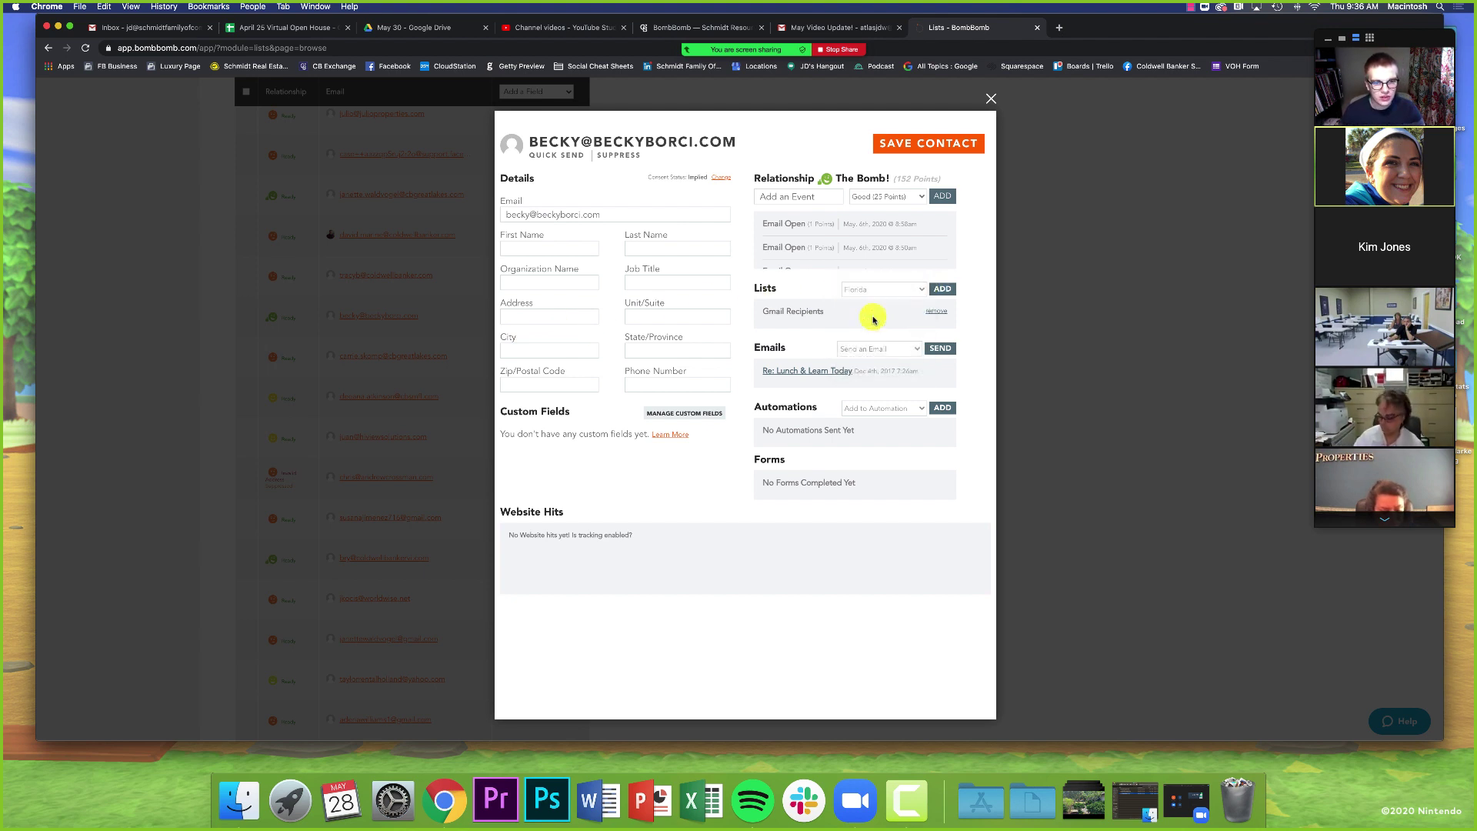
left_click(943, 289)
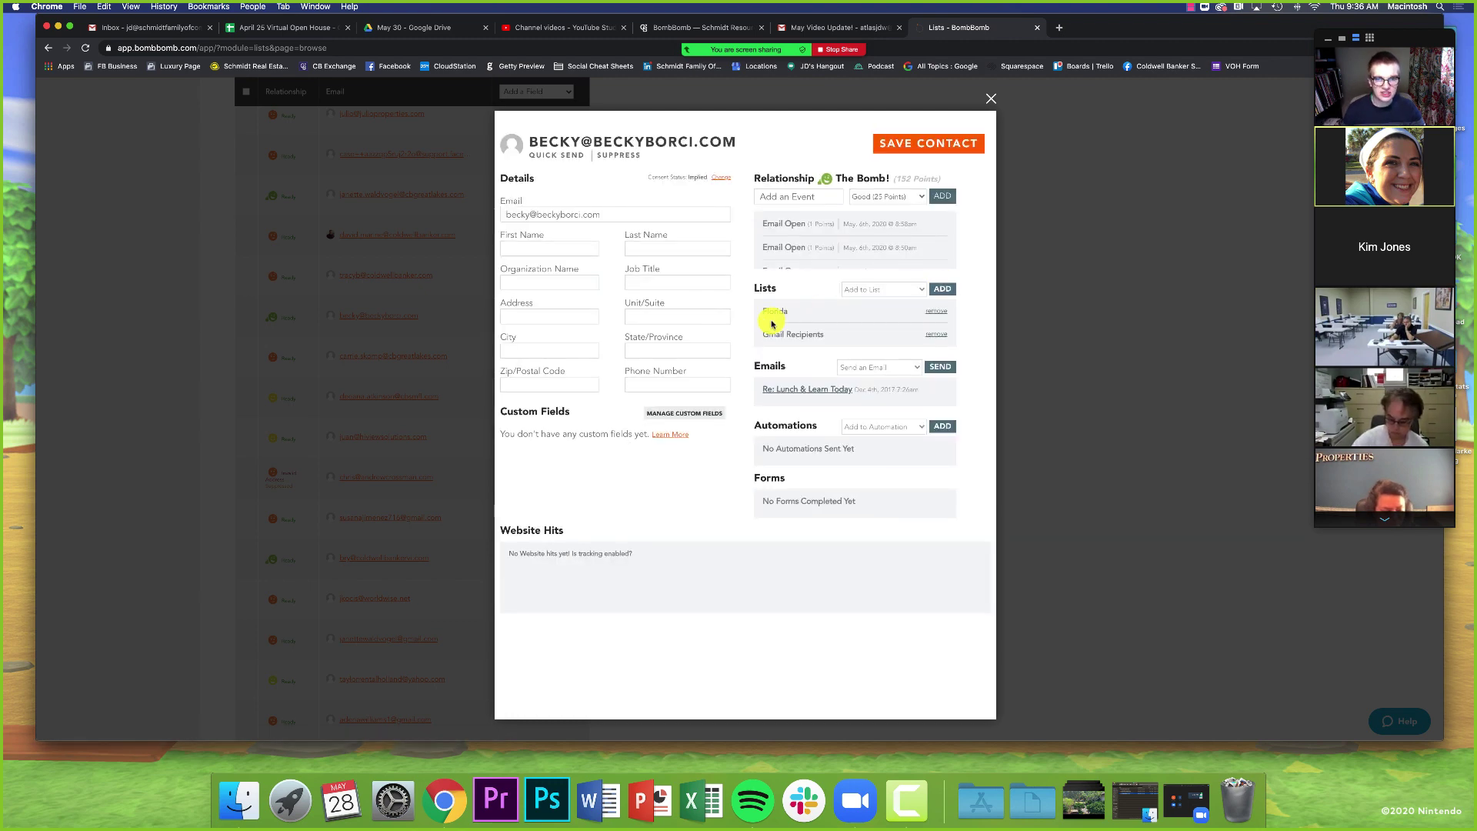
left_click(926, 143)
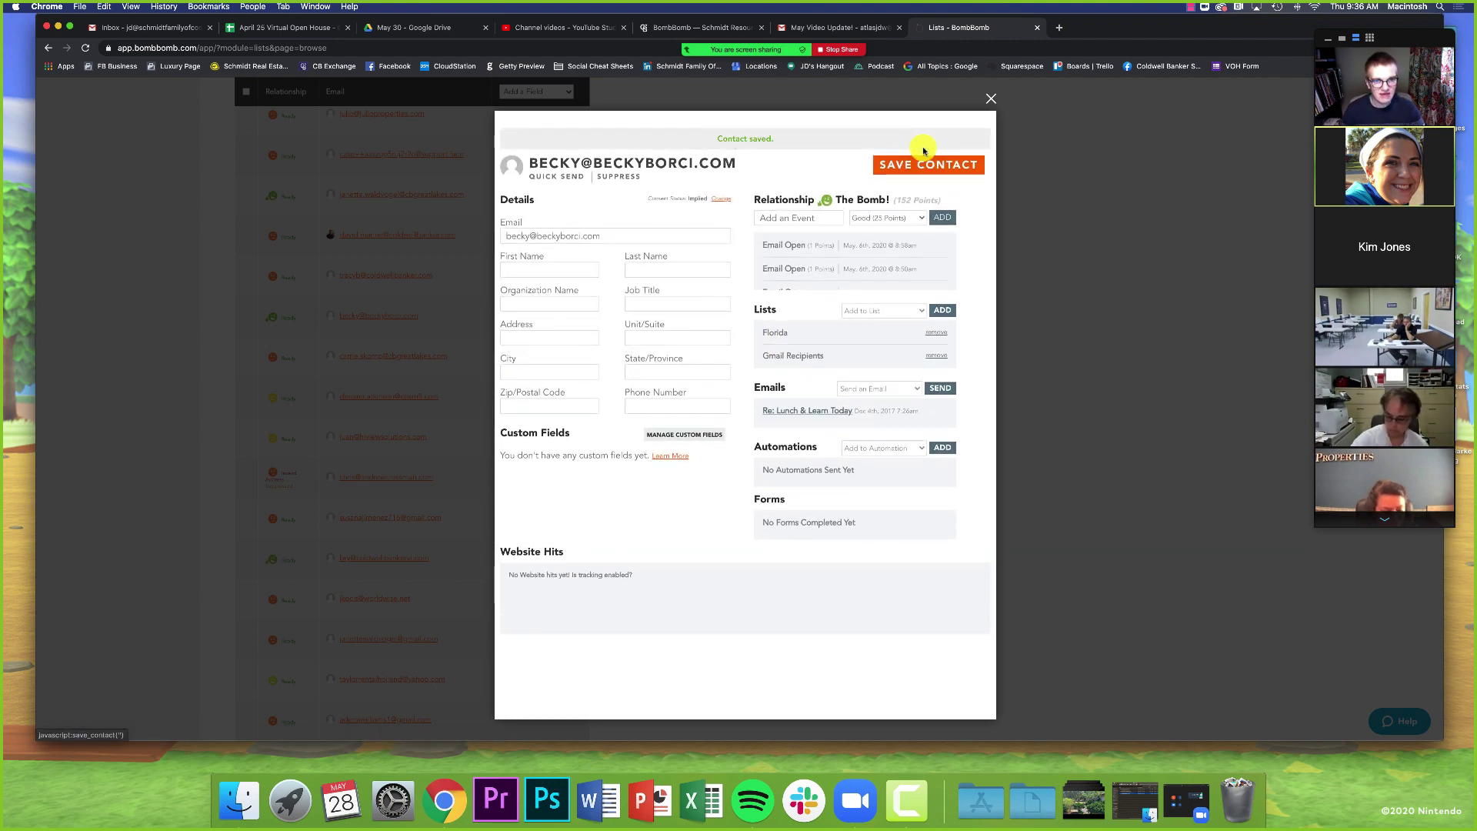
left_click(991, 100)
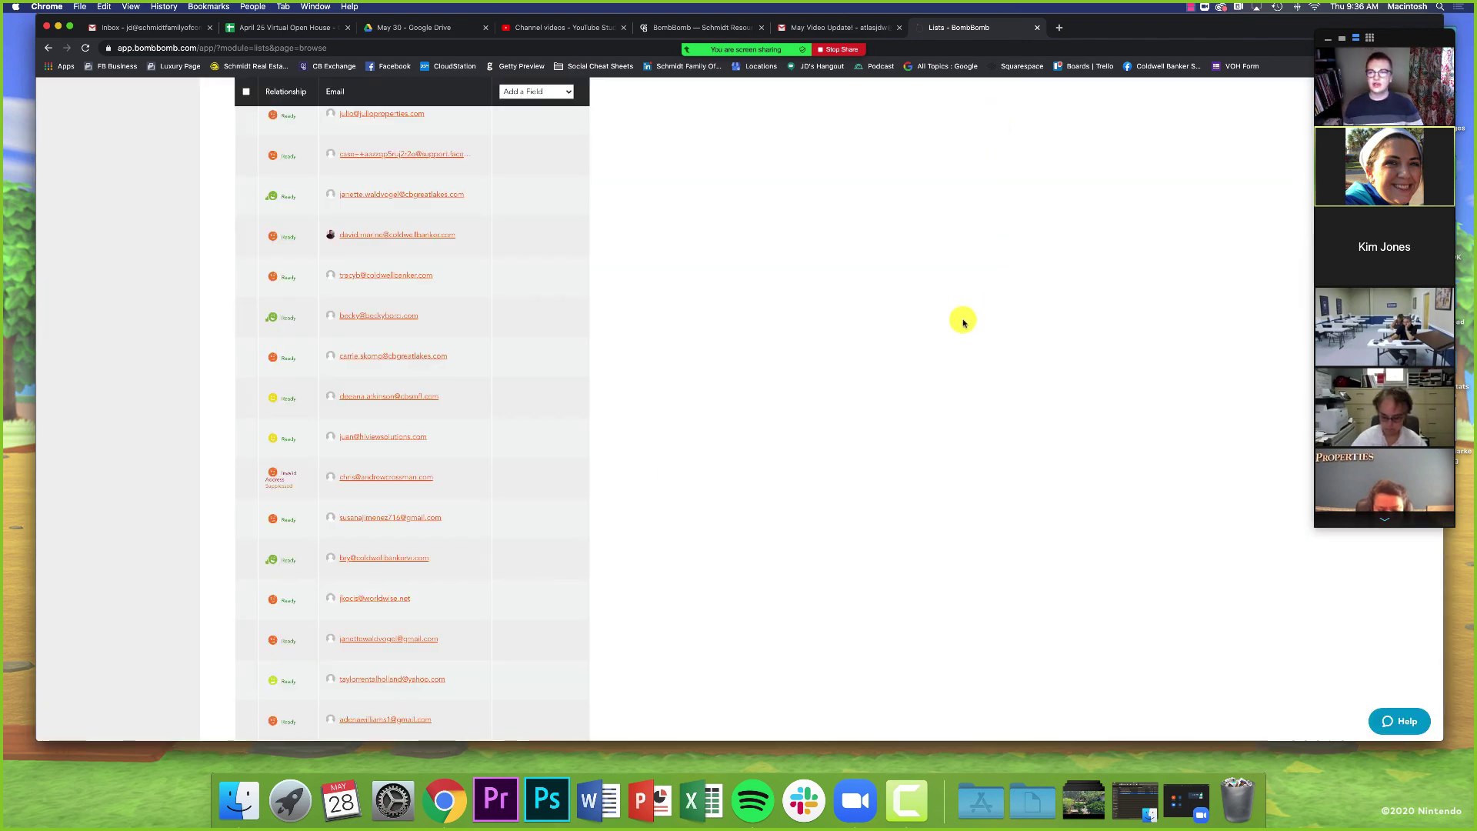
scroll(963, 323, "up", 3)
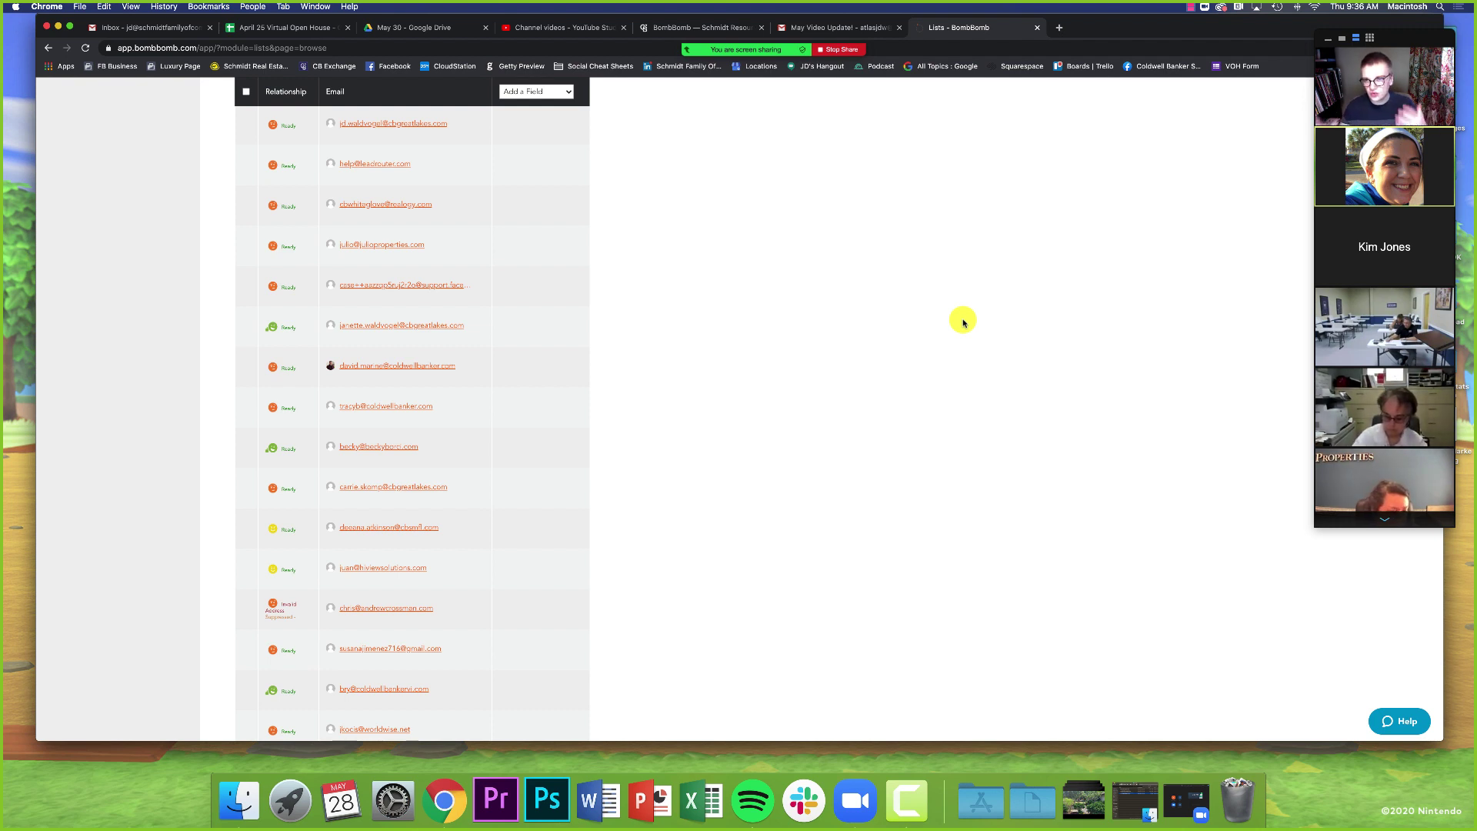
scroll(963, 323, "up", 10)
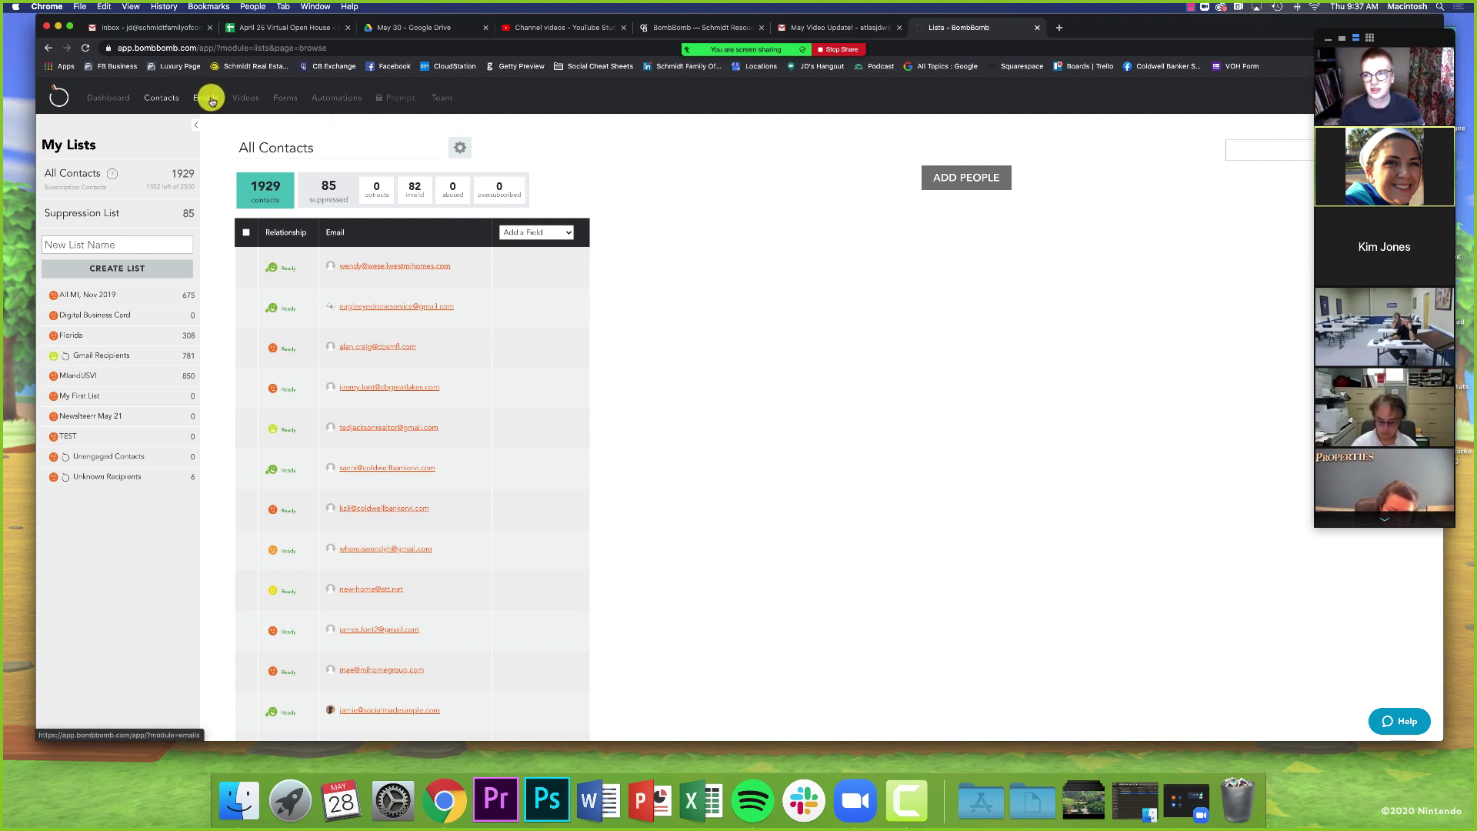
- Create a new email from the Emails section, opening the 'Video from #profile_first_name#' draft
left_click(211, 101)
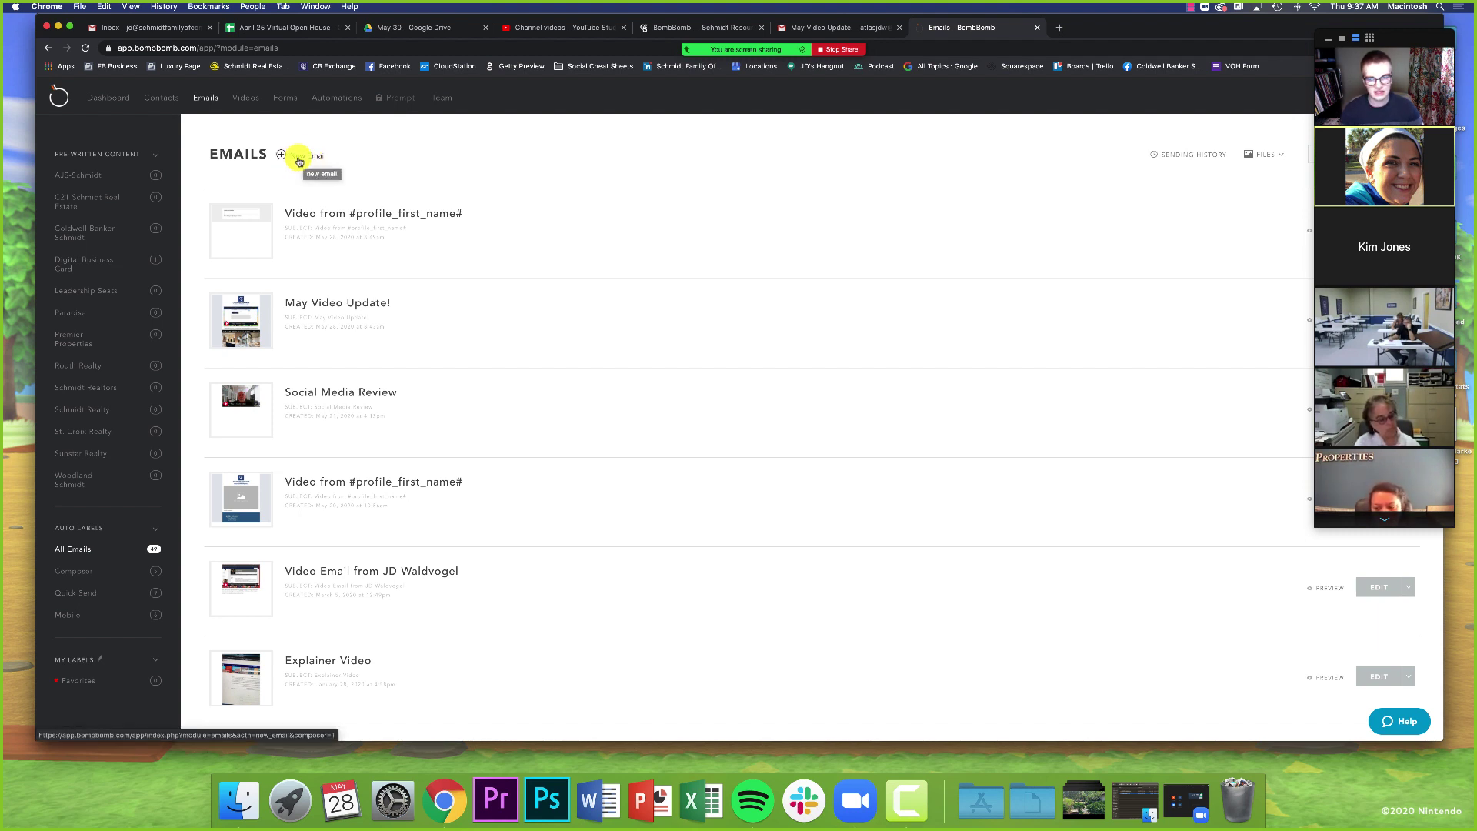
left_click(299, 158)
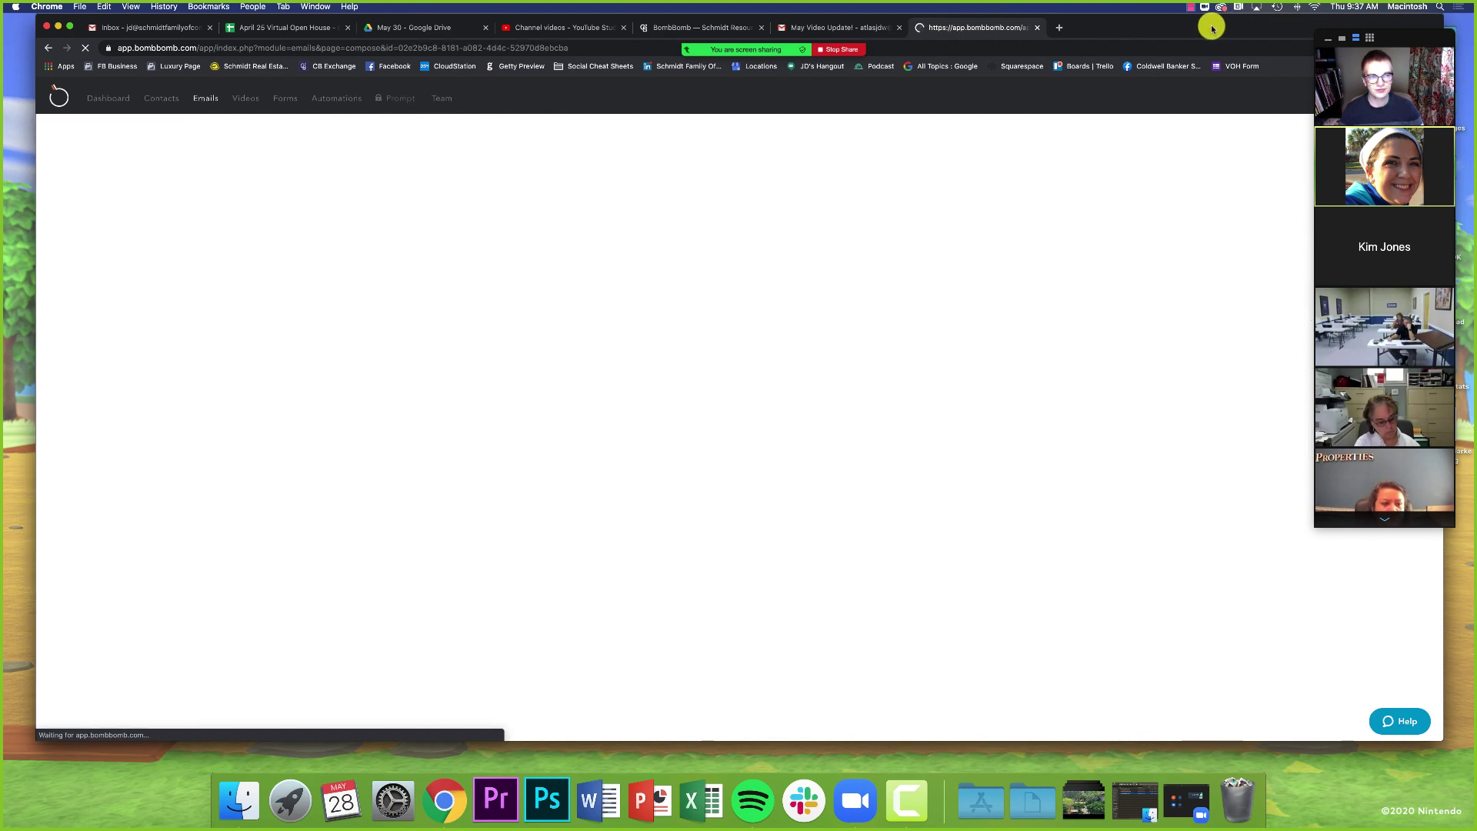
left_click_drag(1211, 28, 1187, 29)
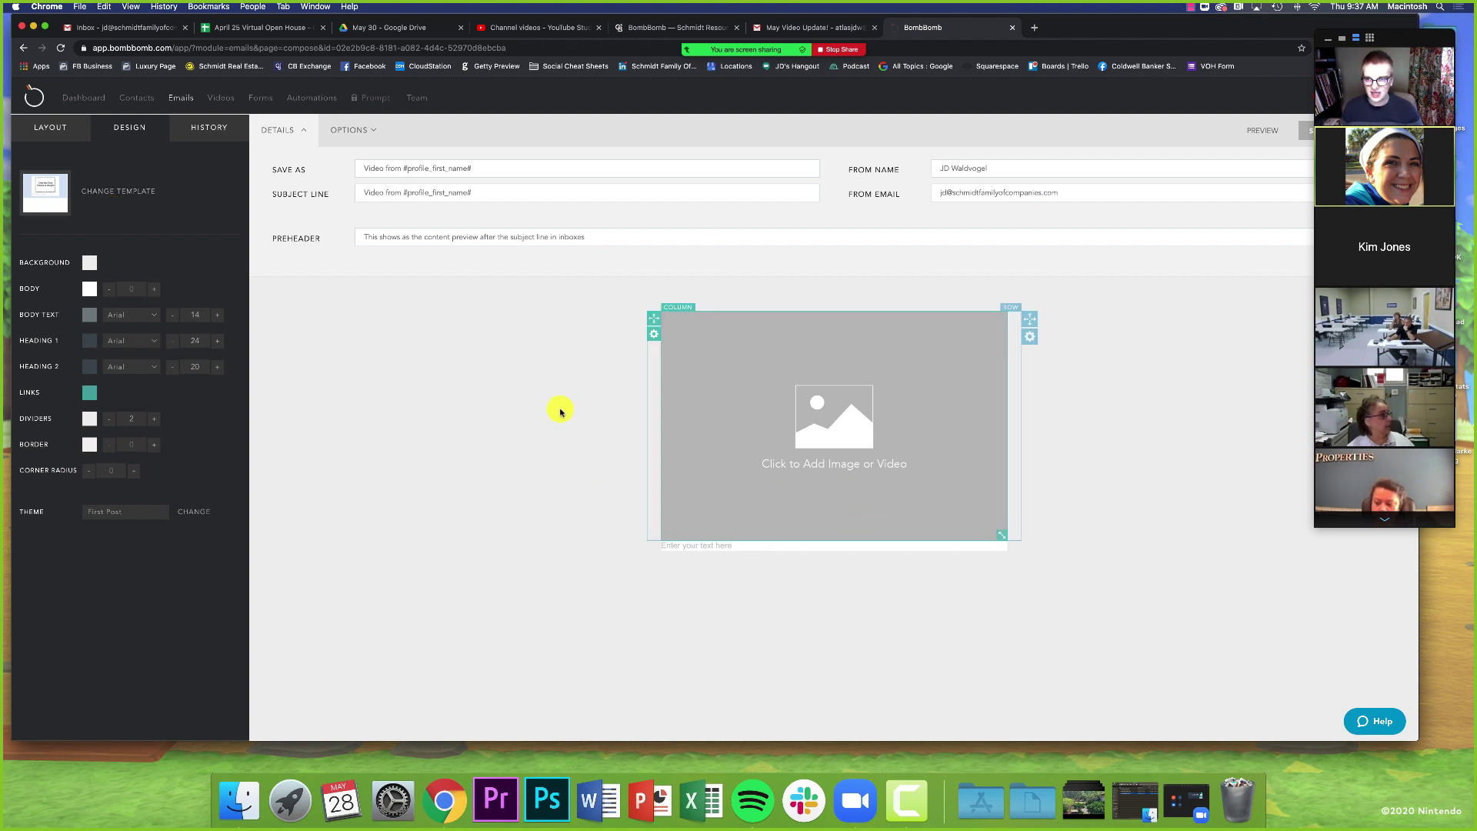
- Replace the draft's design with the 2020.sunstar template from the Templates grid
left_click(116, 193)
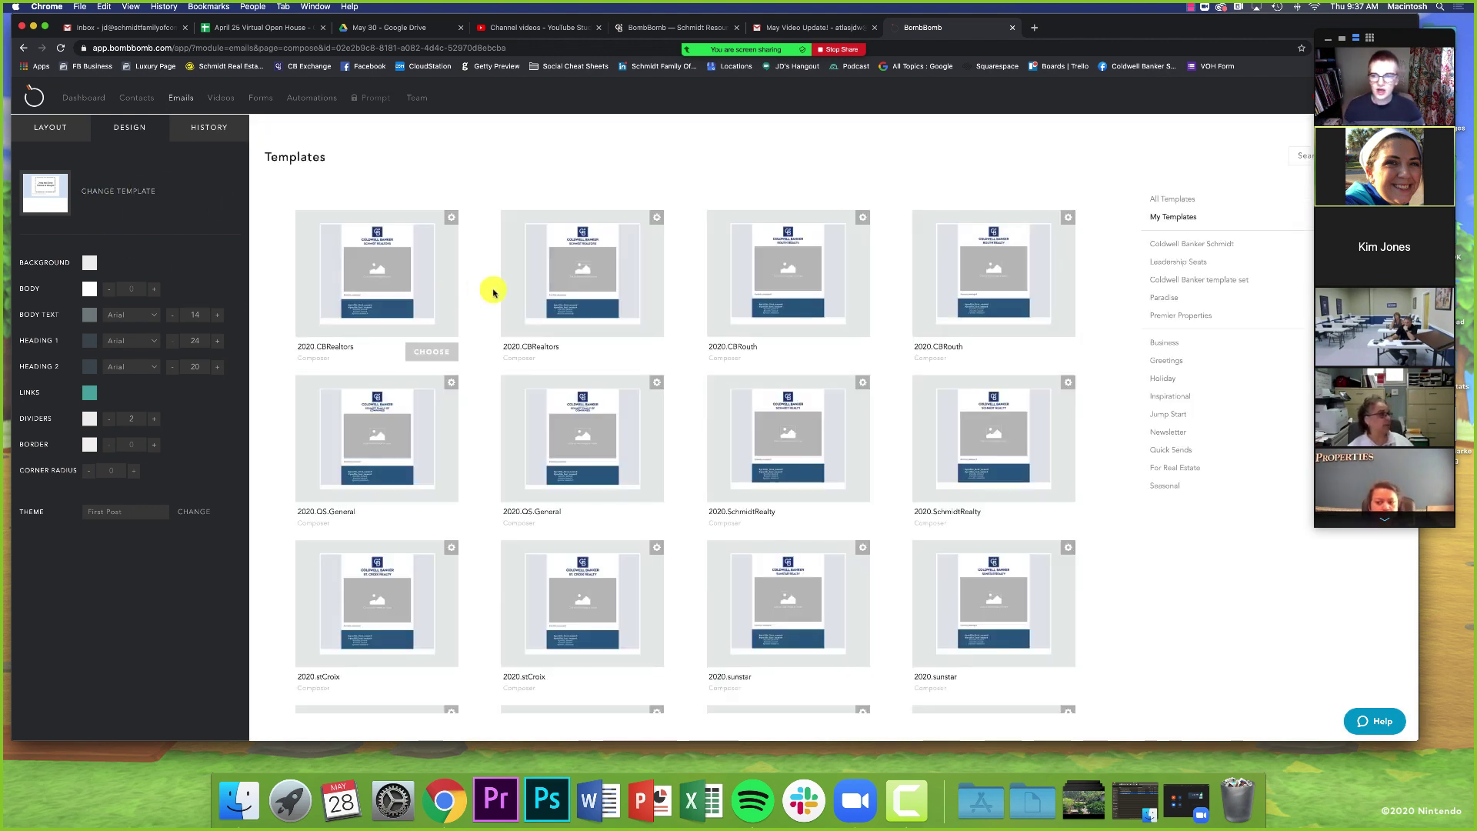
scroll(478, 293, "down", 2)
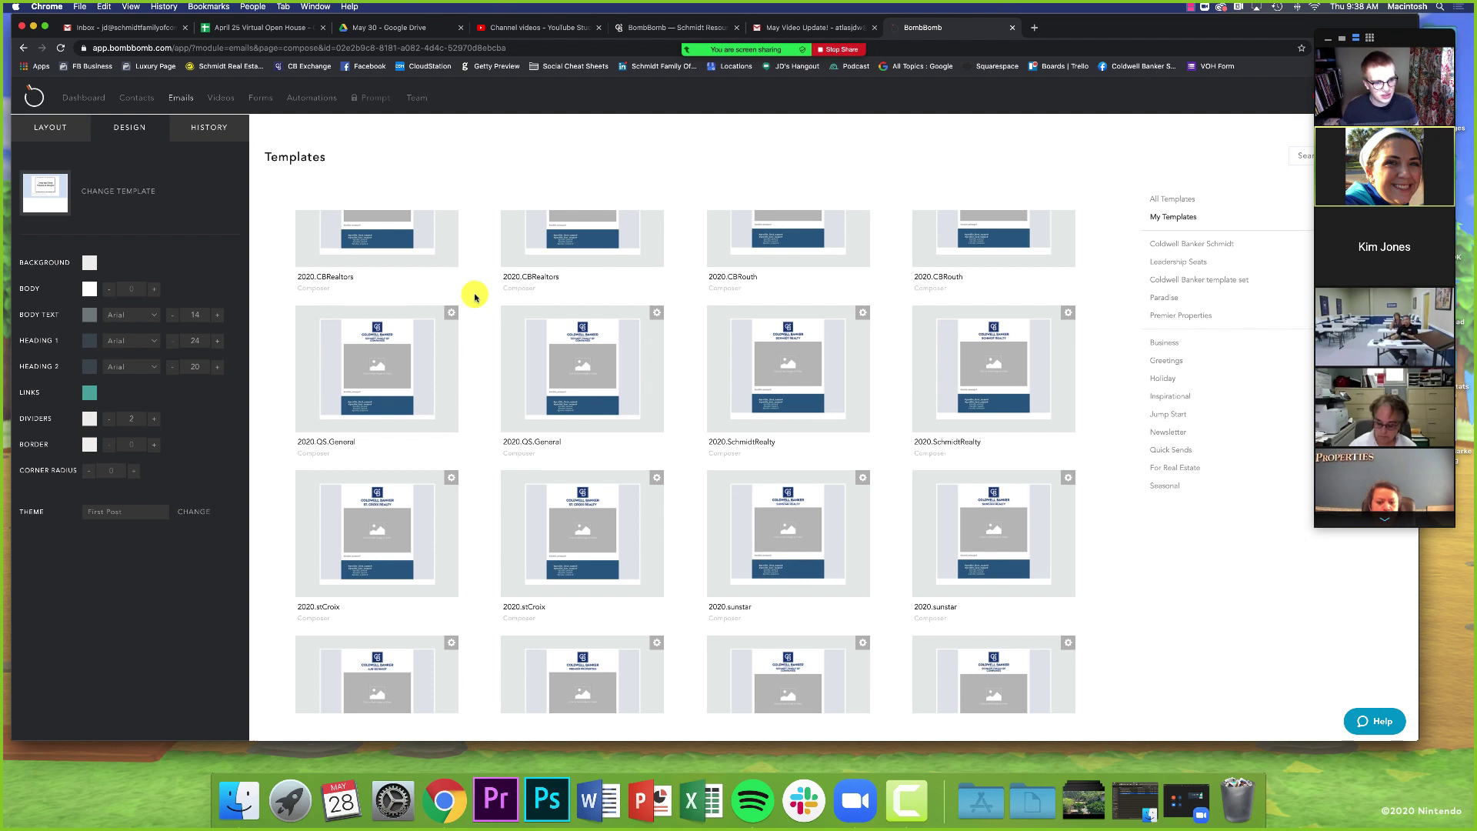
mouse_move(851, 583)
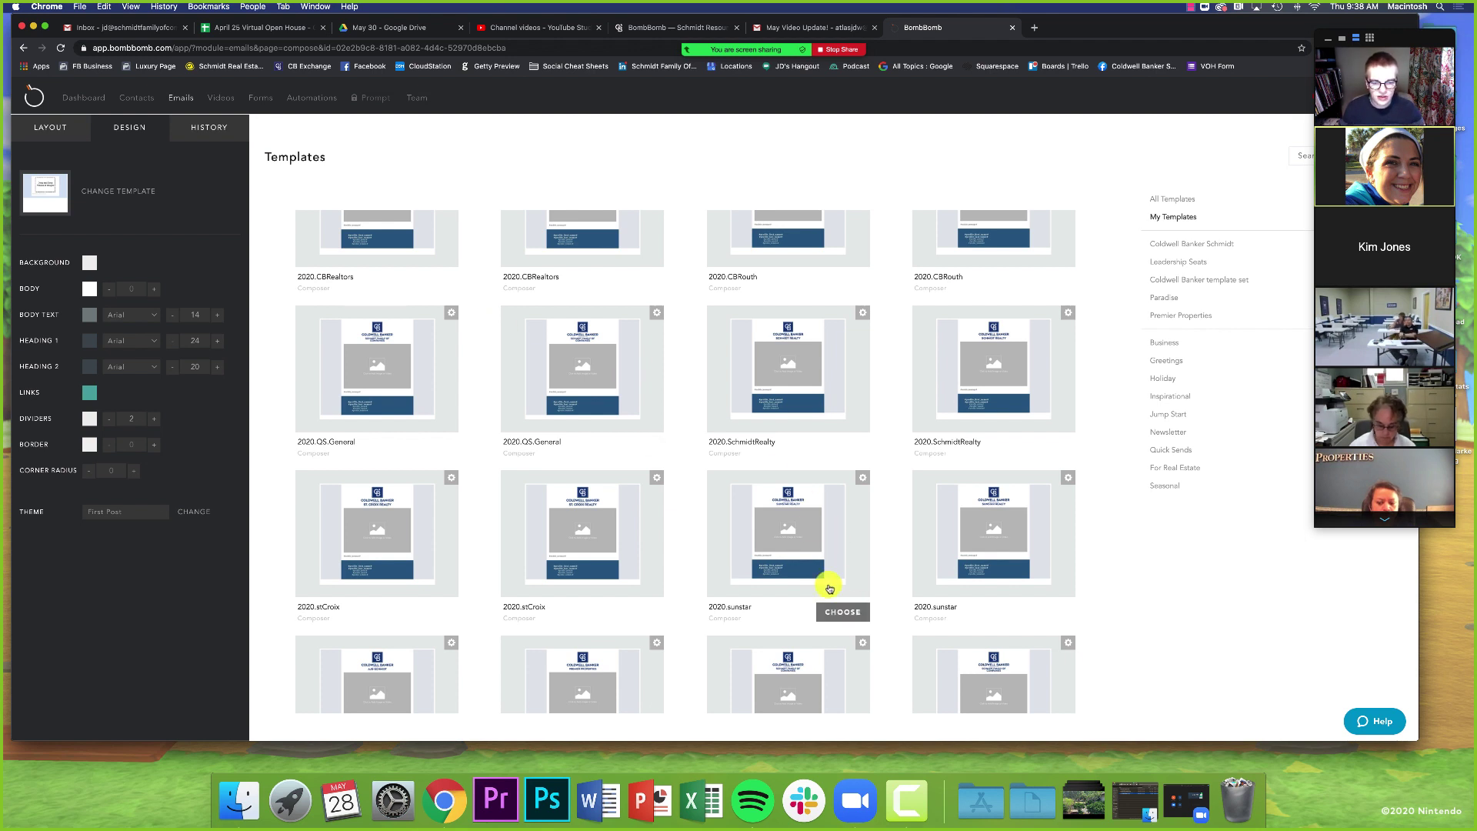
scroll(750, 600, "down", 1)
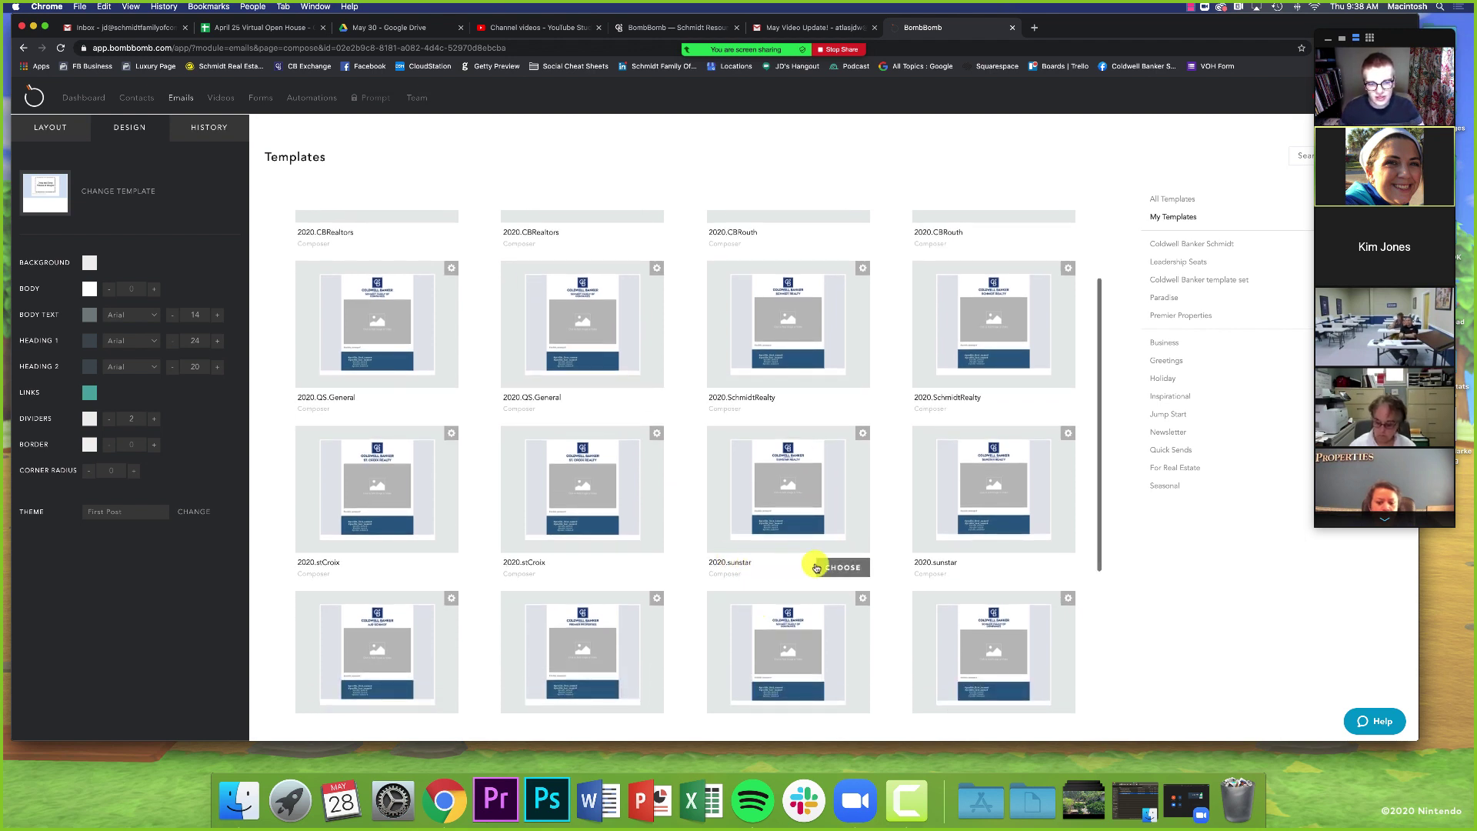
left_click(844, 568)
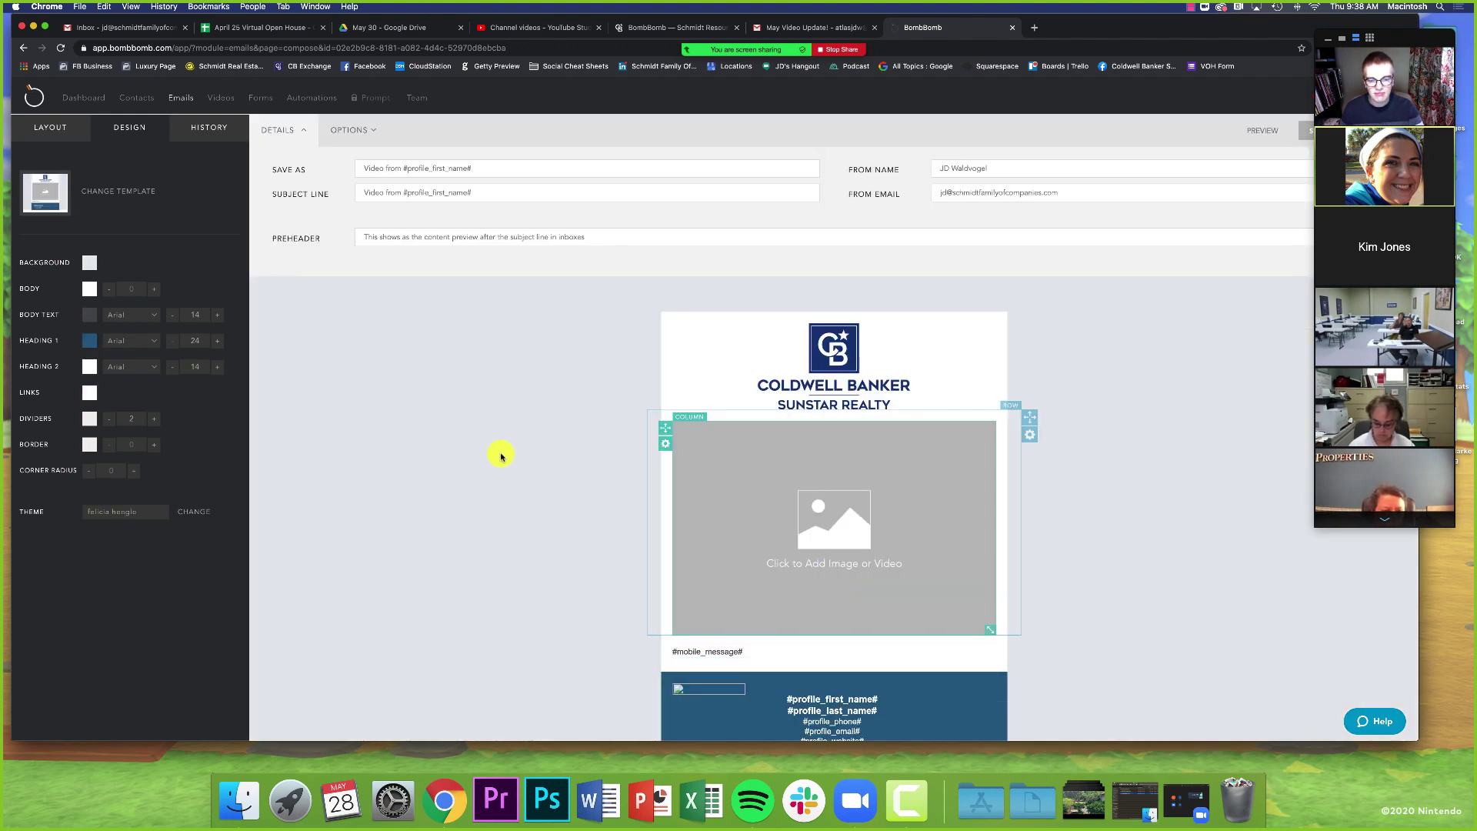
- Scroll to the sunstar signature footer, then bring up the May Video Update! Gmail tab
scroll(502, 453, "down", 1)
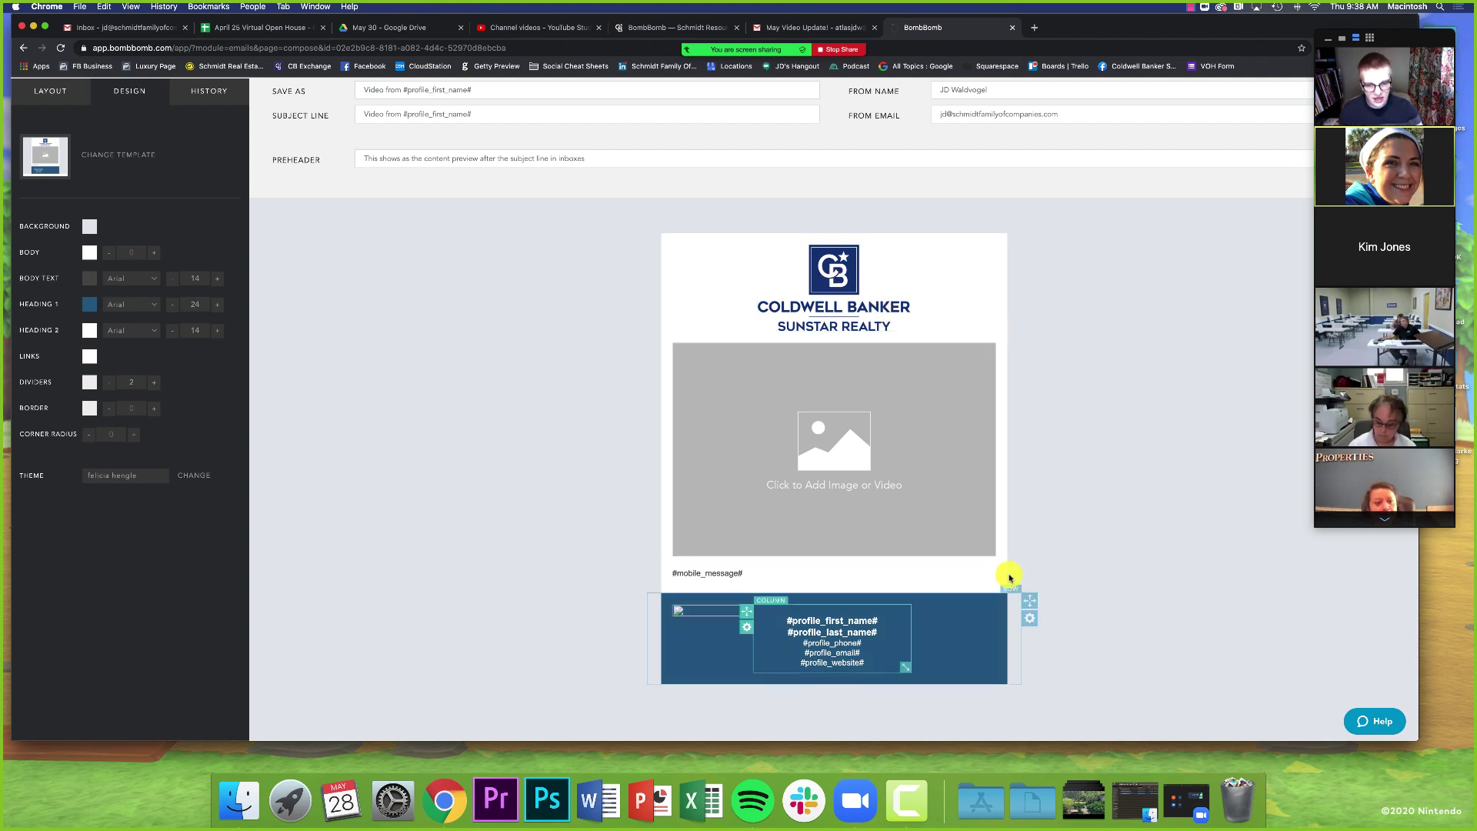
scroll(585, 645, "down", 2)
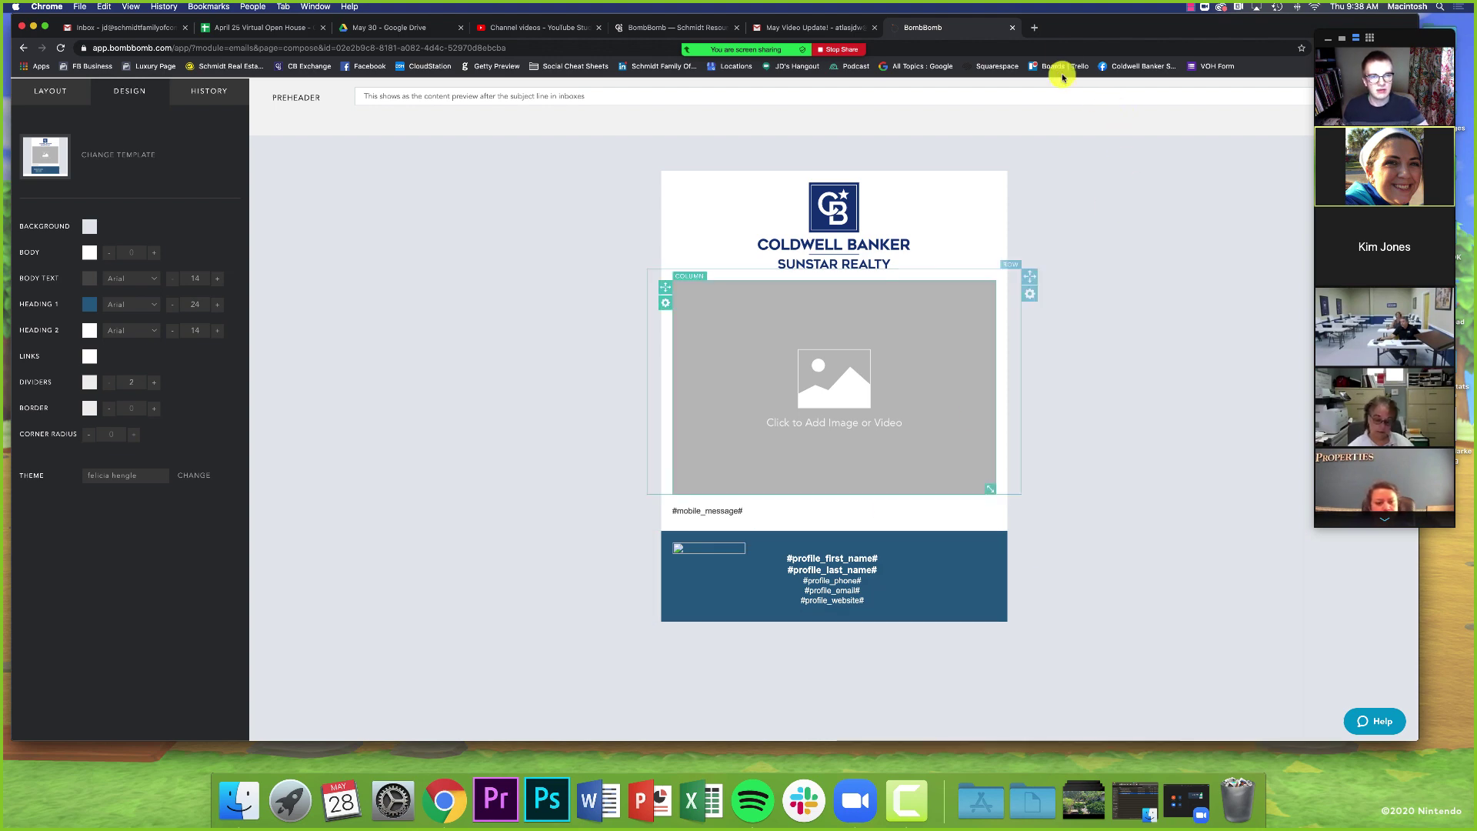
left_click_drag(1060, 27, 1060, 76)
- Read through the May Video Update! email down to its Facebook button and signature
left_click(845, 76)
scroll(796, 354, "down", 10)
scroll(792, 365, "down", 1)
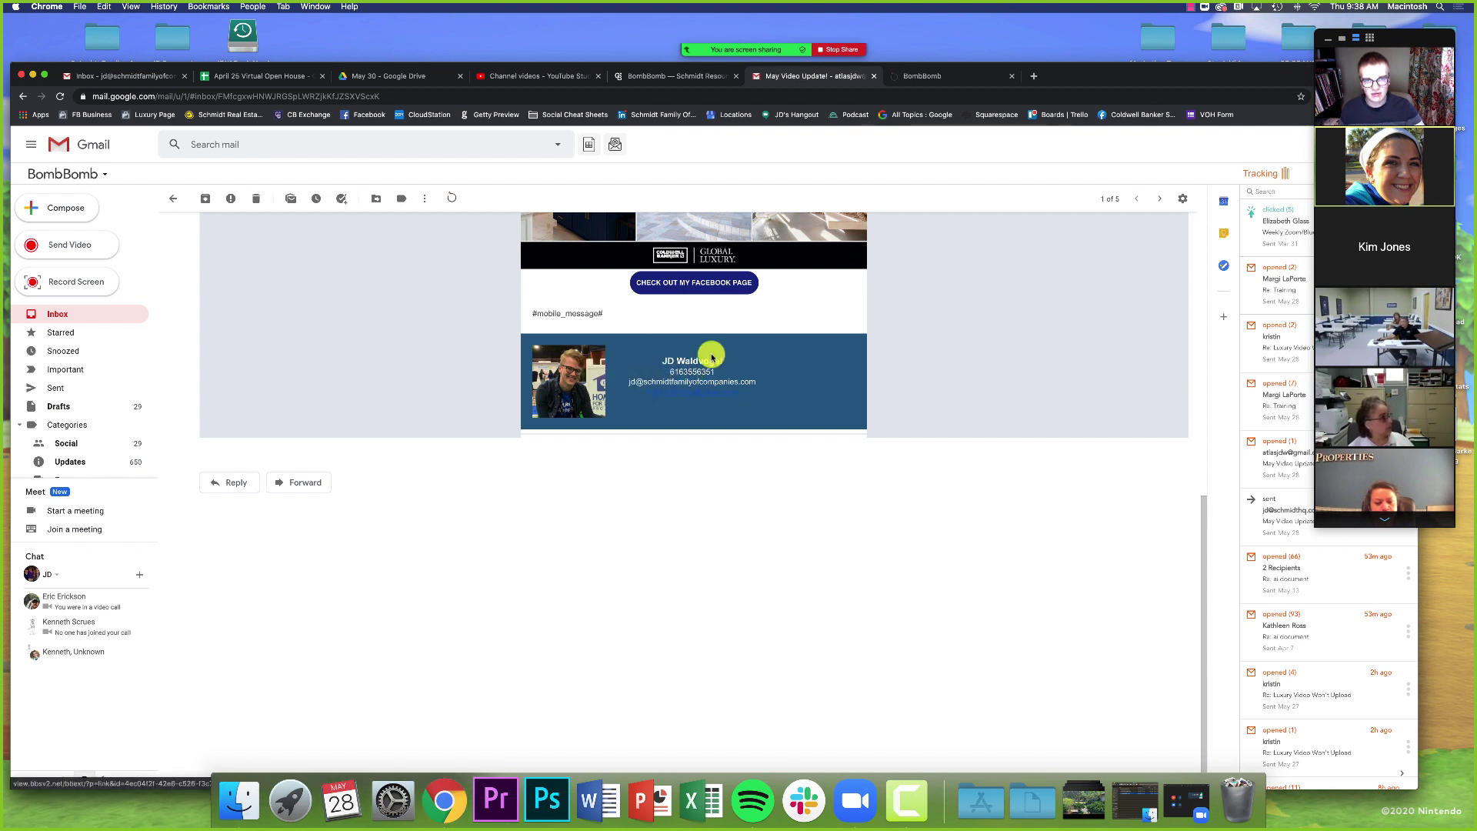
- Overwrite #profile_first_name# with the agent's full name and delete #profile_last_name# in the footer
left_click(918, 85)
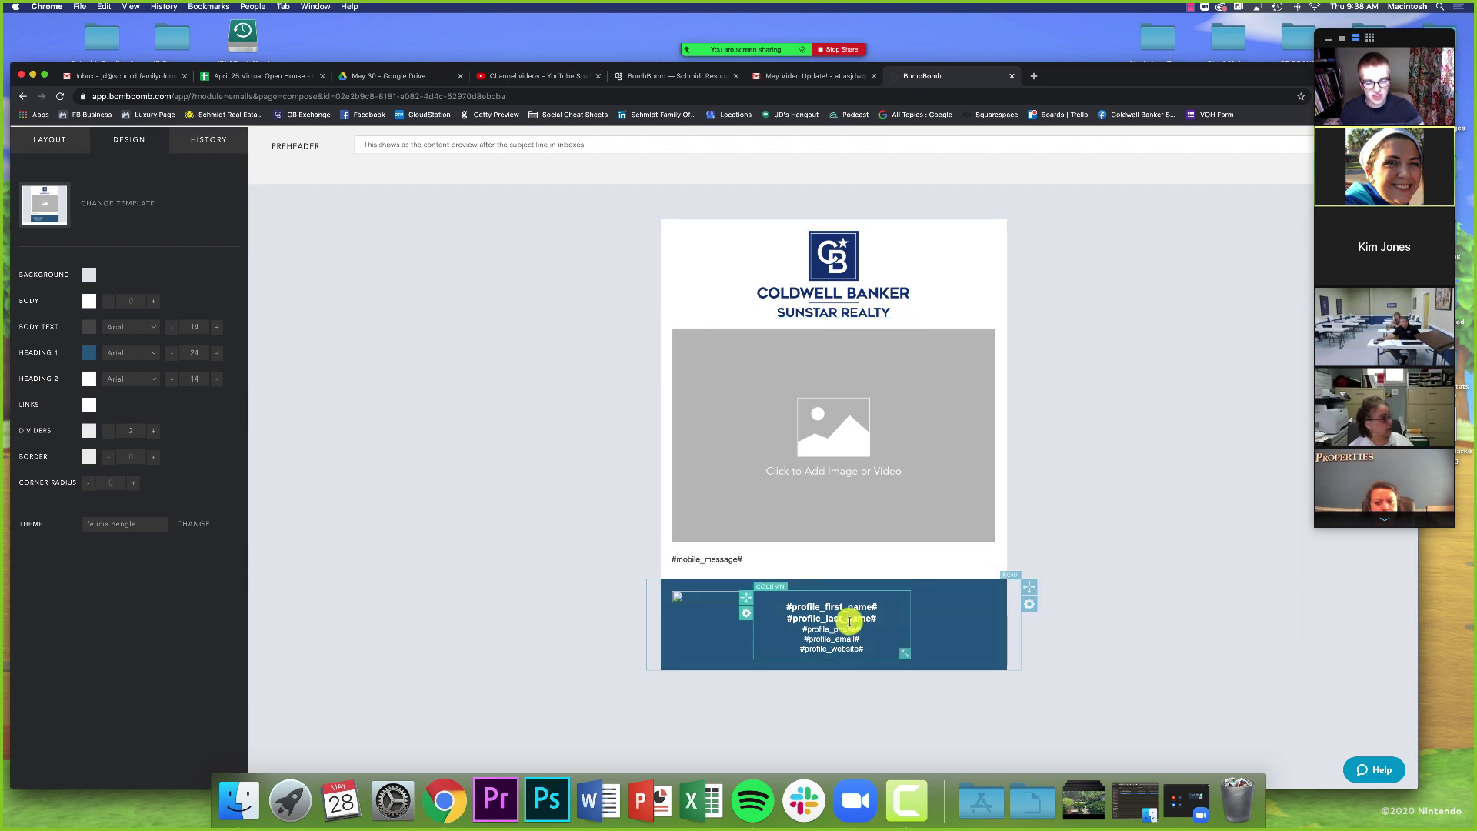
left_click_drag(884, 606, 797, 605)
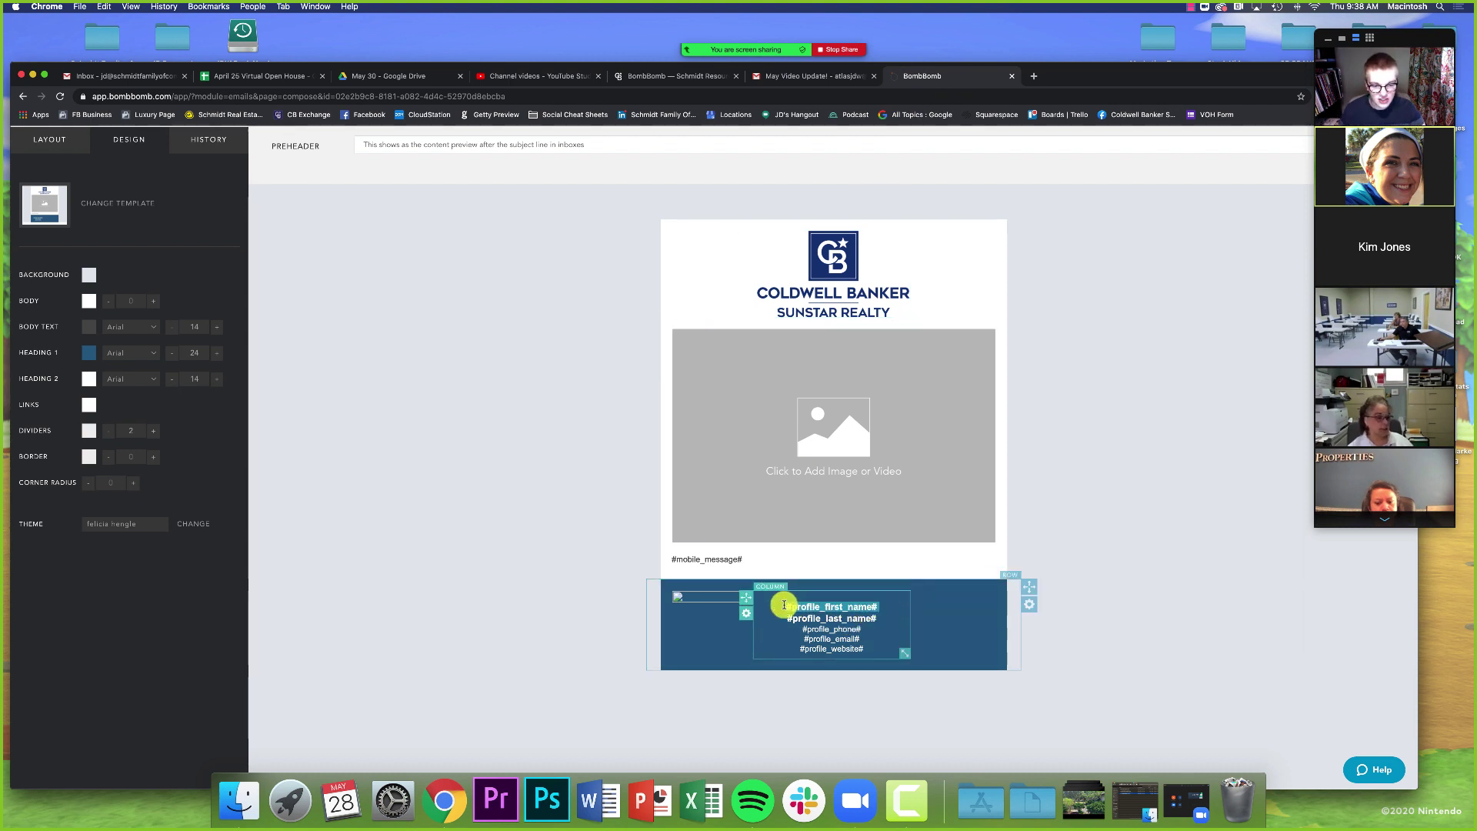
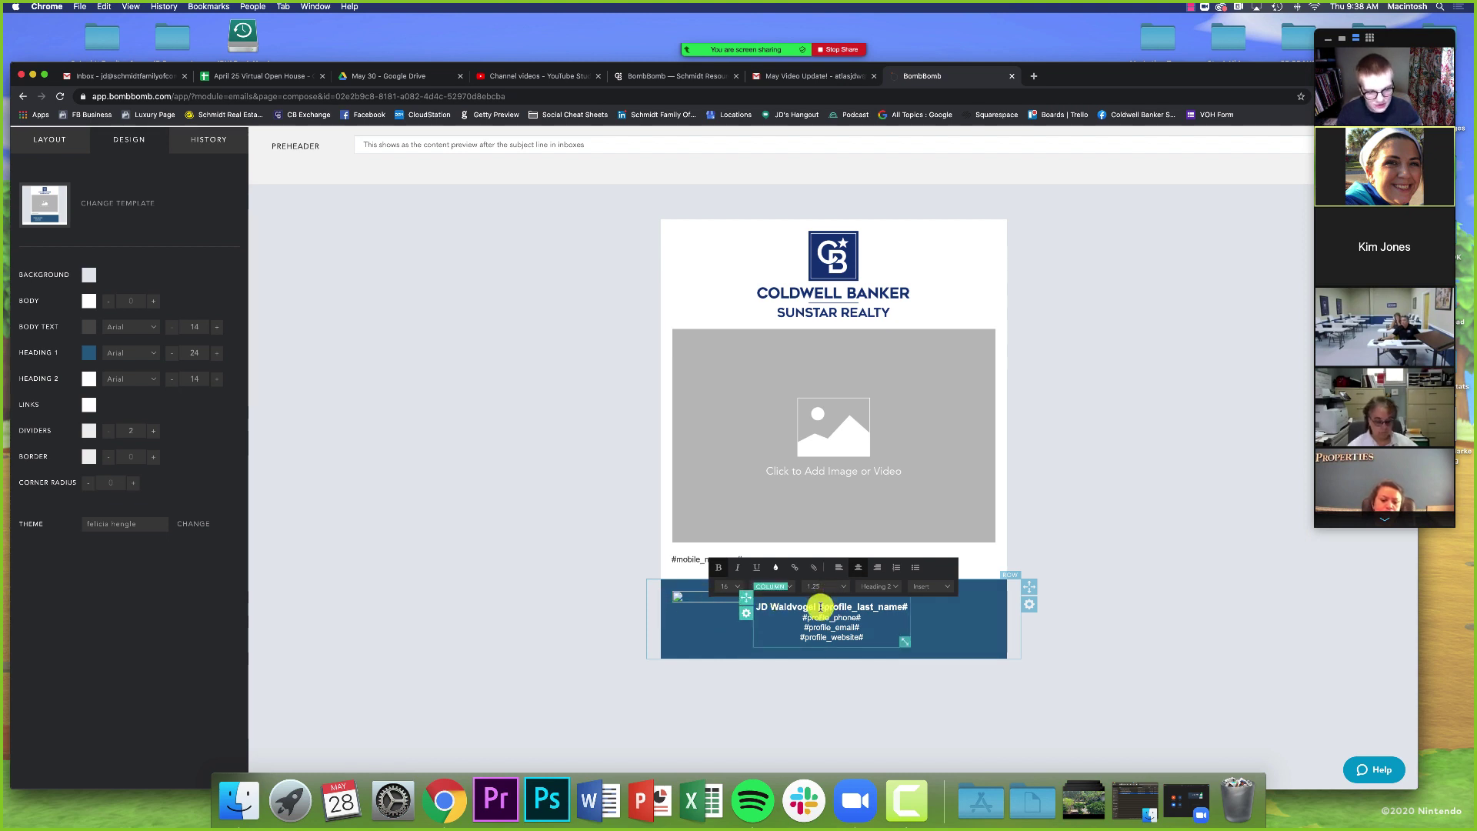
left_click_drag(820, 607, 906, 609)
key("BackSpace")
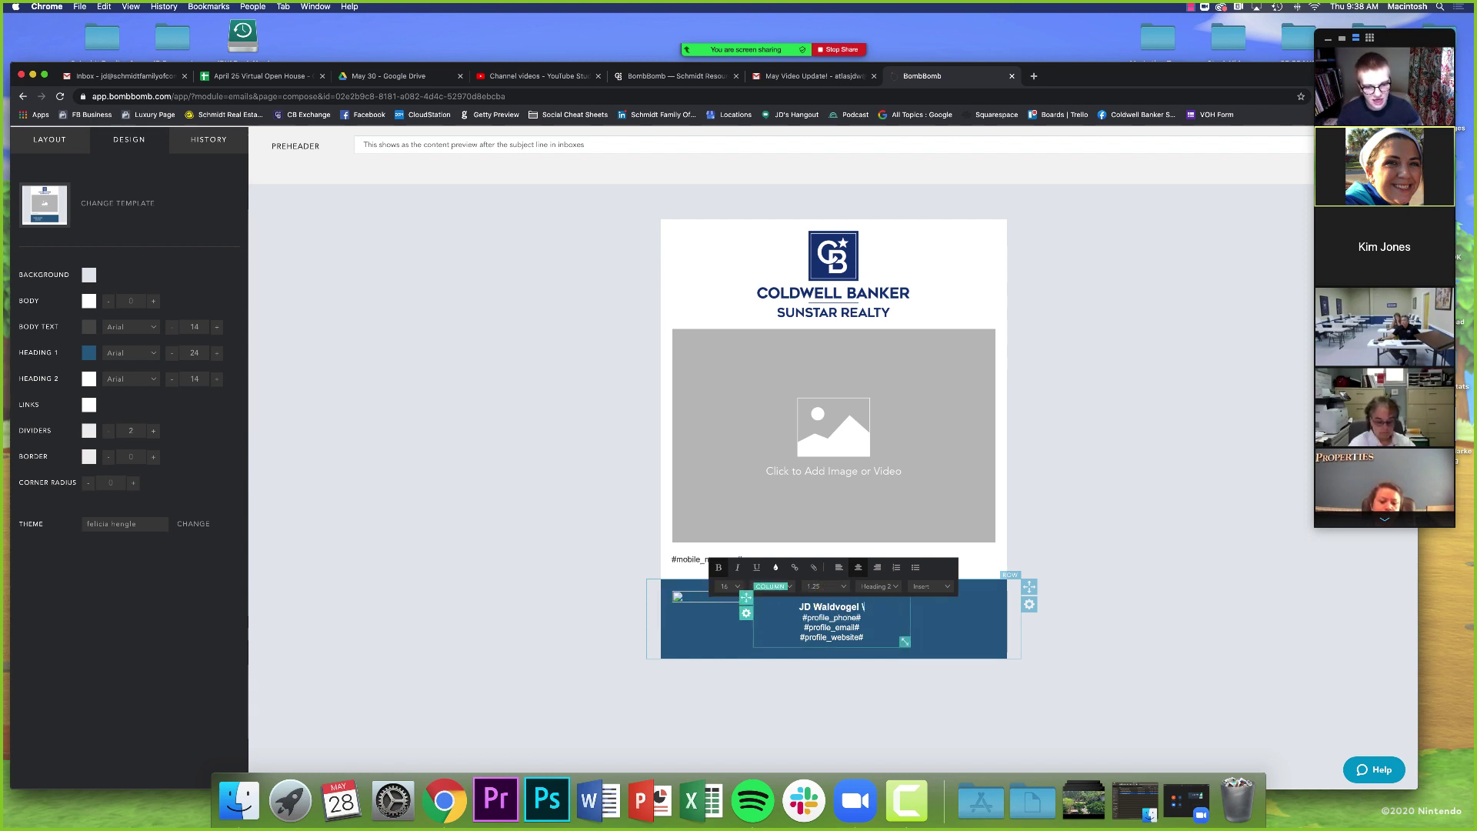
left_click(1129, 610)
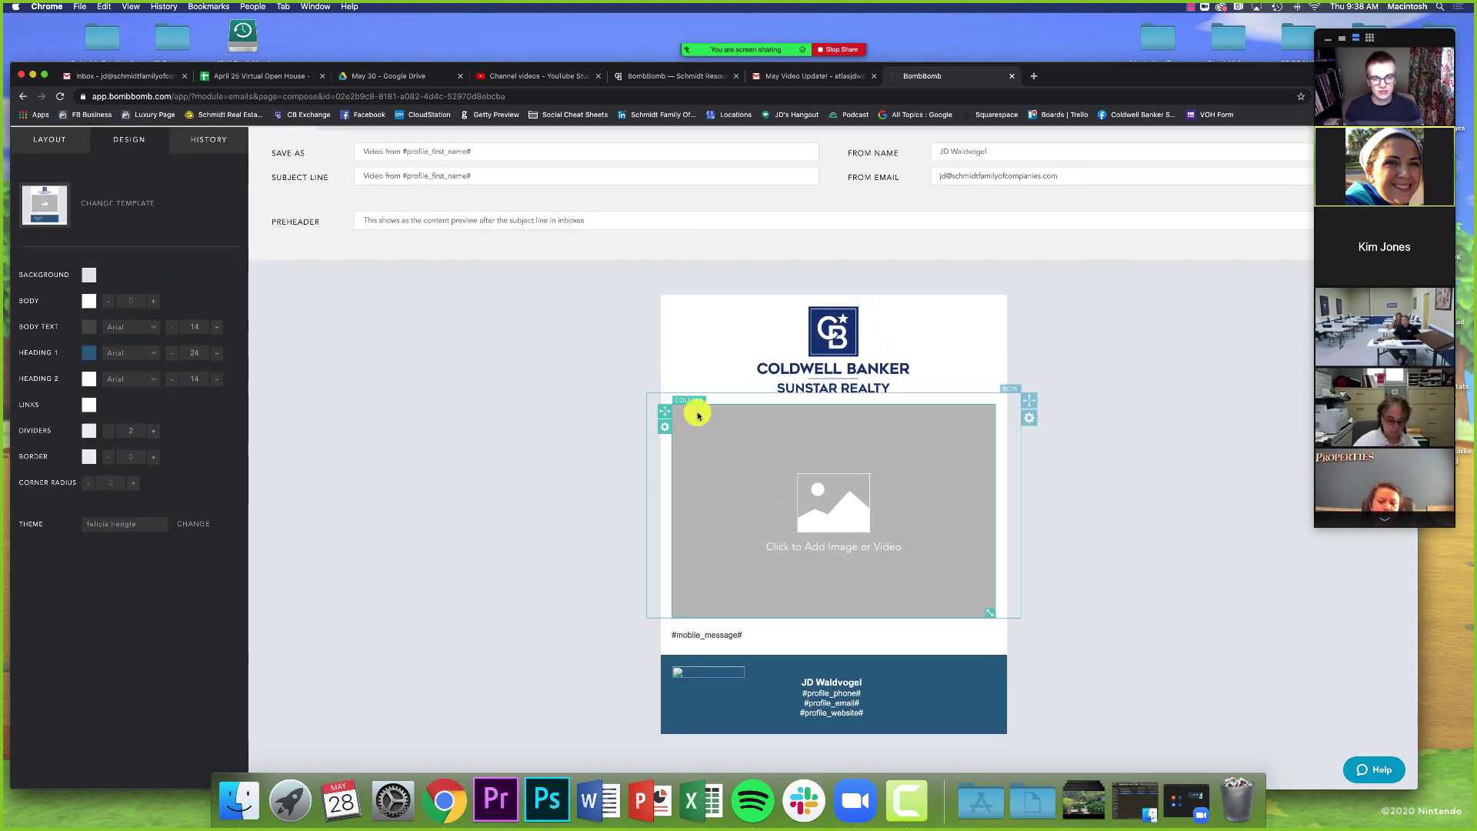
- Reopen the template gallery and browse the Newsletter and Business categories
left_click(93, 203)
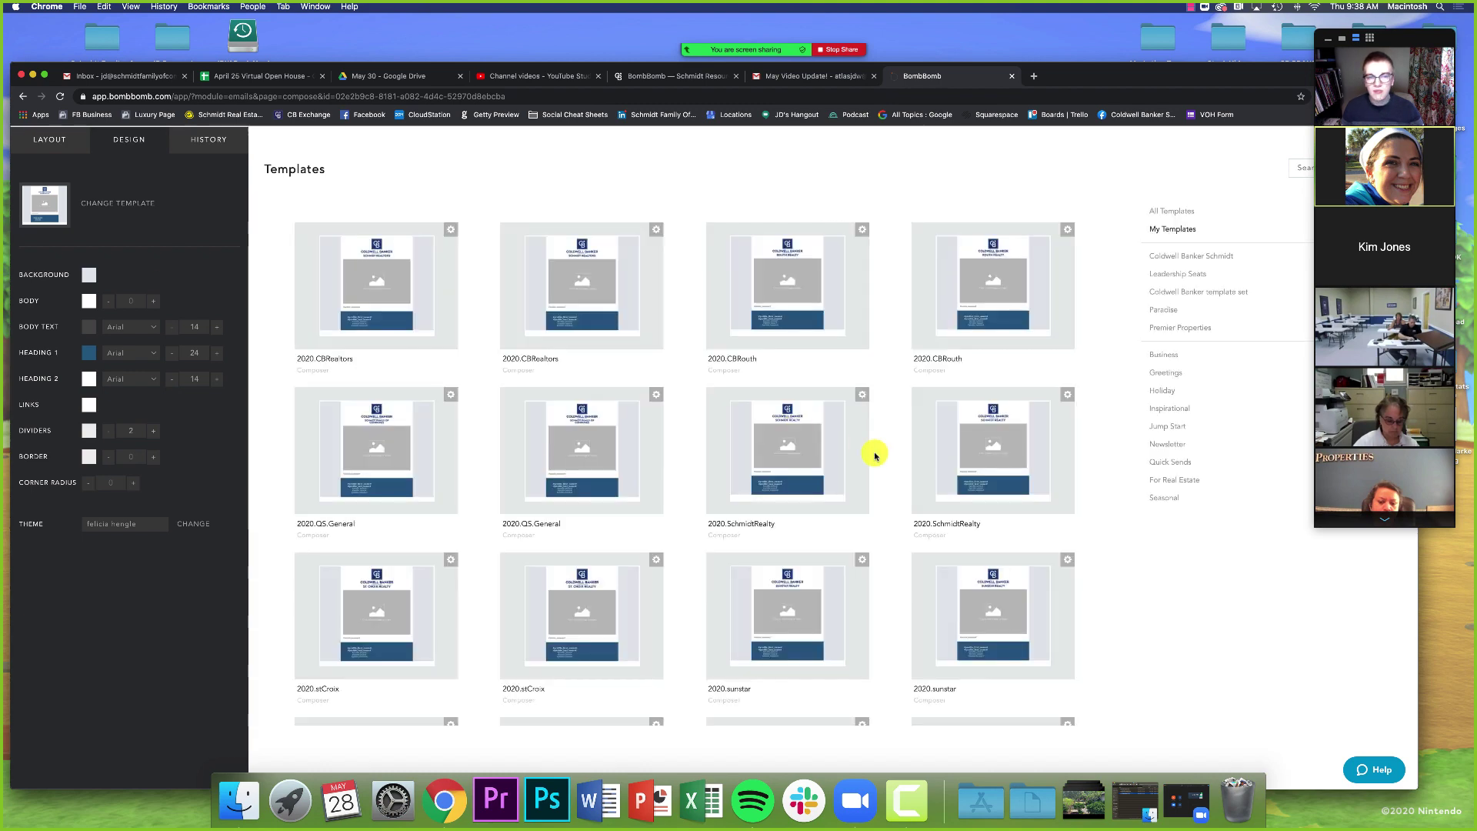
left_click_drag(1094, 67, 1082, 43)
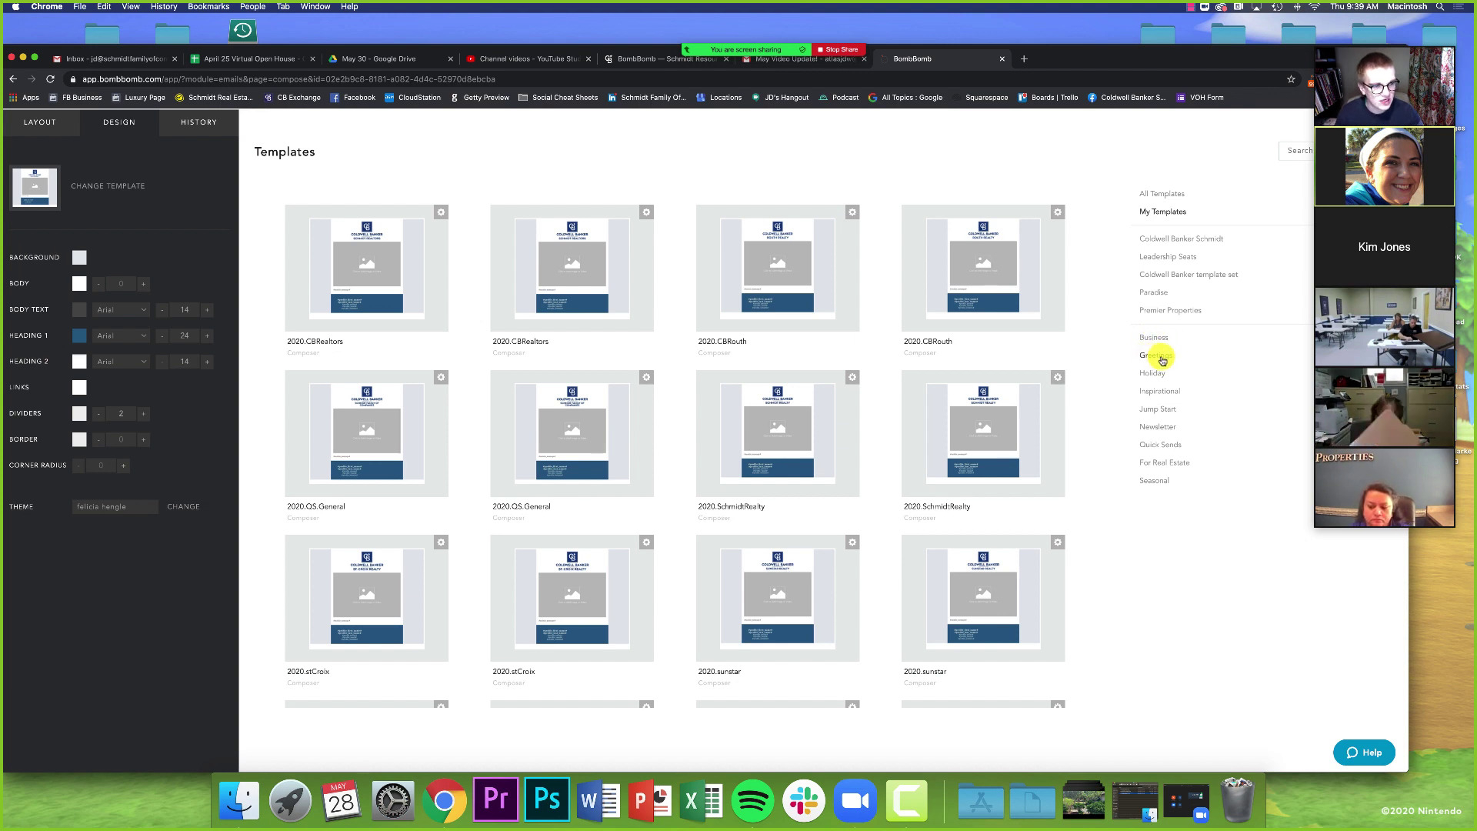
left_click(1159, 428)
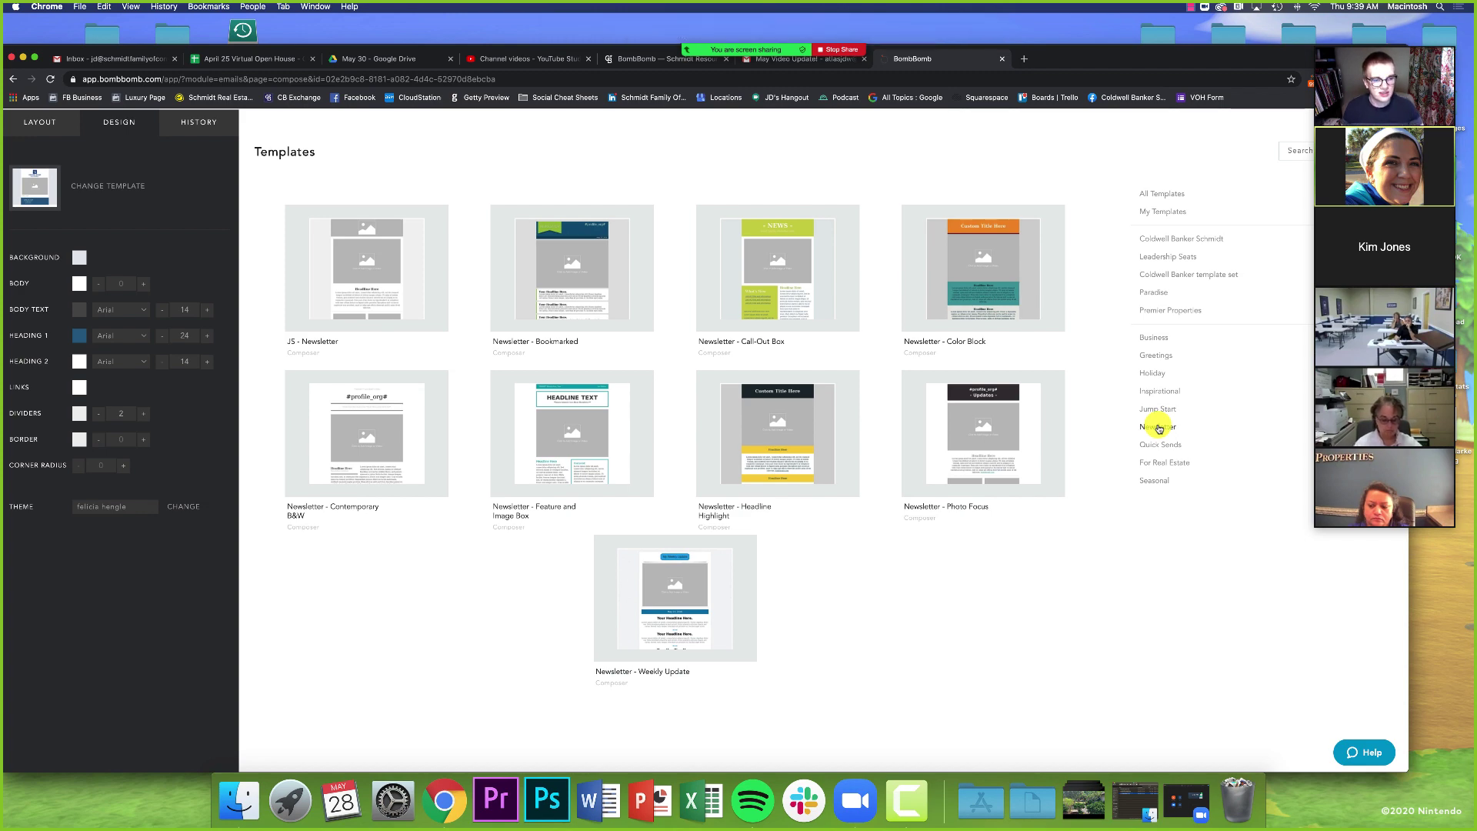
left_click(1153, 338)
scroll(891, 425, "down", 2)
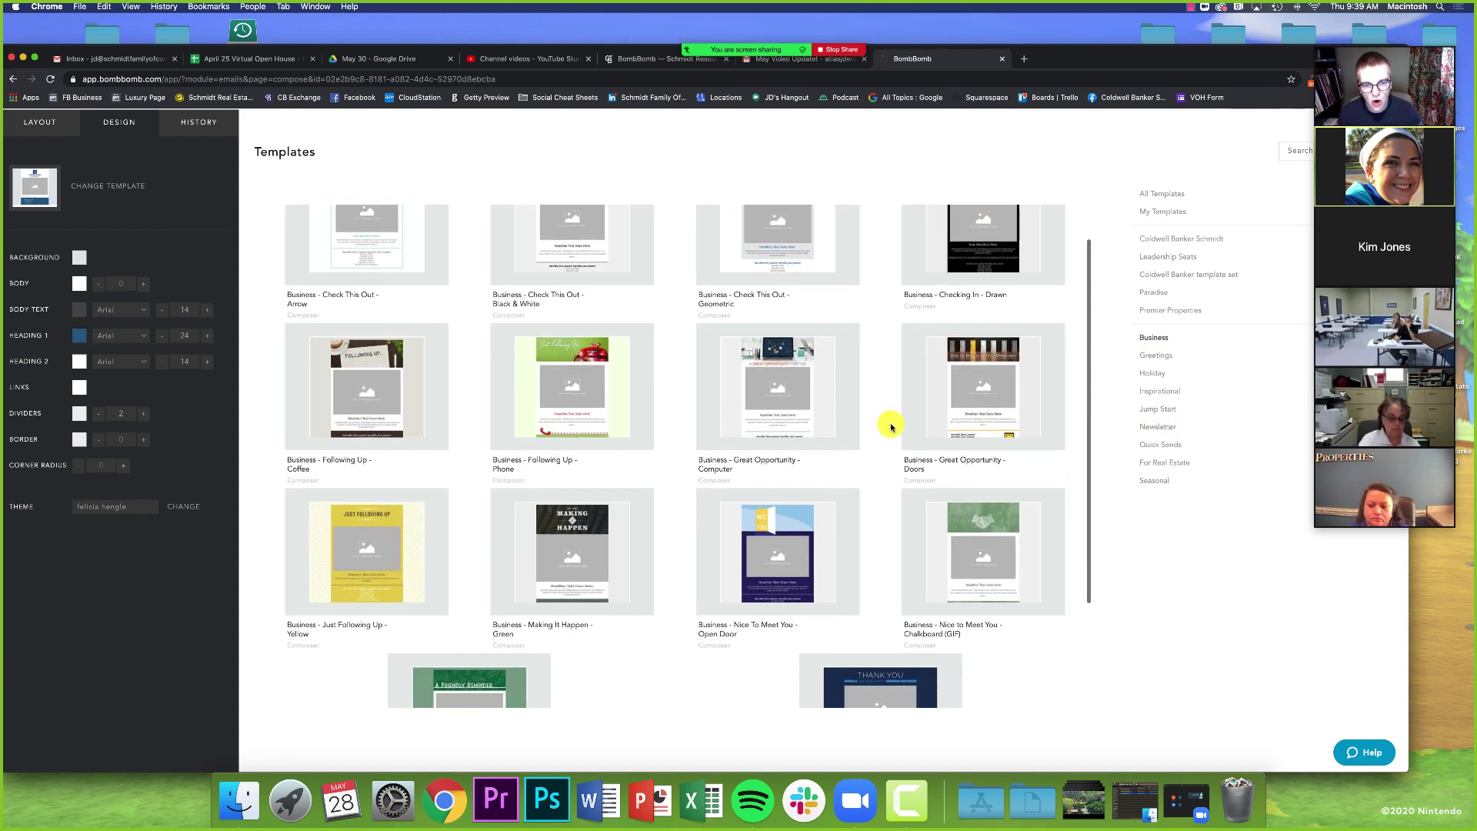
scroll(890, 427, "down", 4)
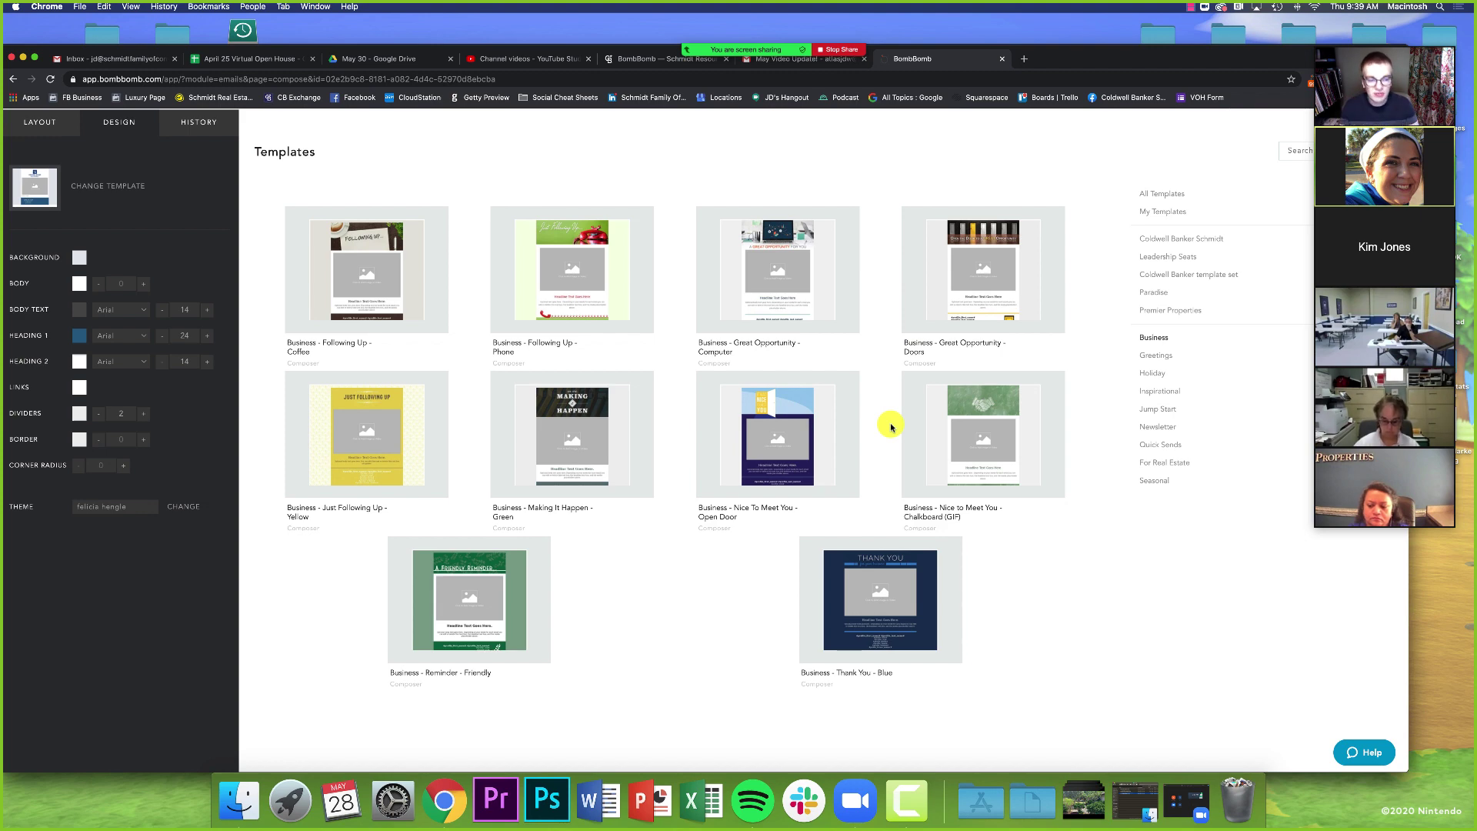
- Browse the Holiday templates down to 'Holiday - 06 Jun - Father's Day - Moustache'
left_click(1152, 372)
scroll(910, 392, "down", 3)
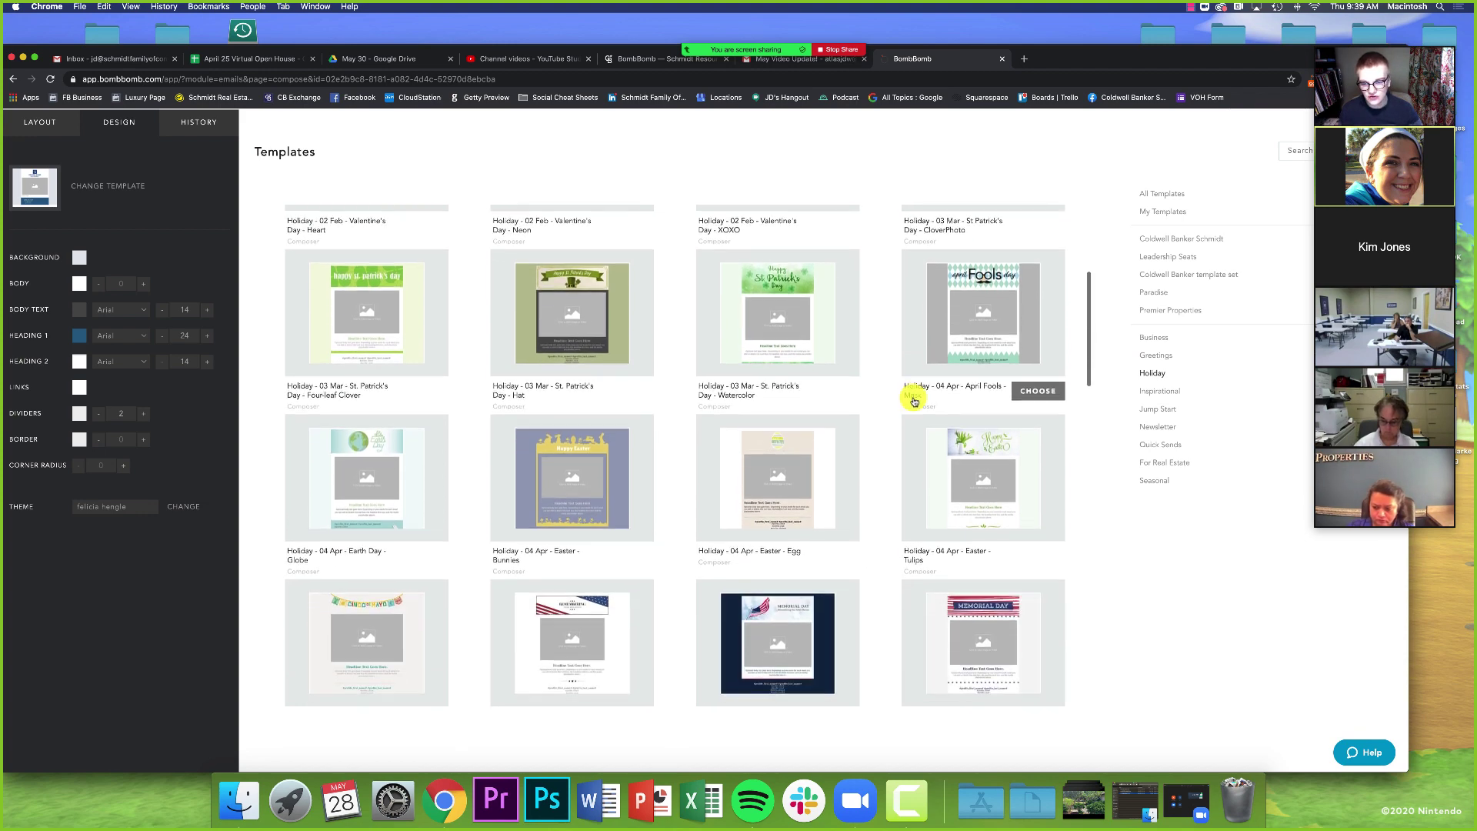
scroll(877, 408, "down", 8)
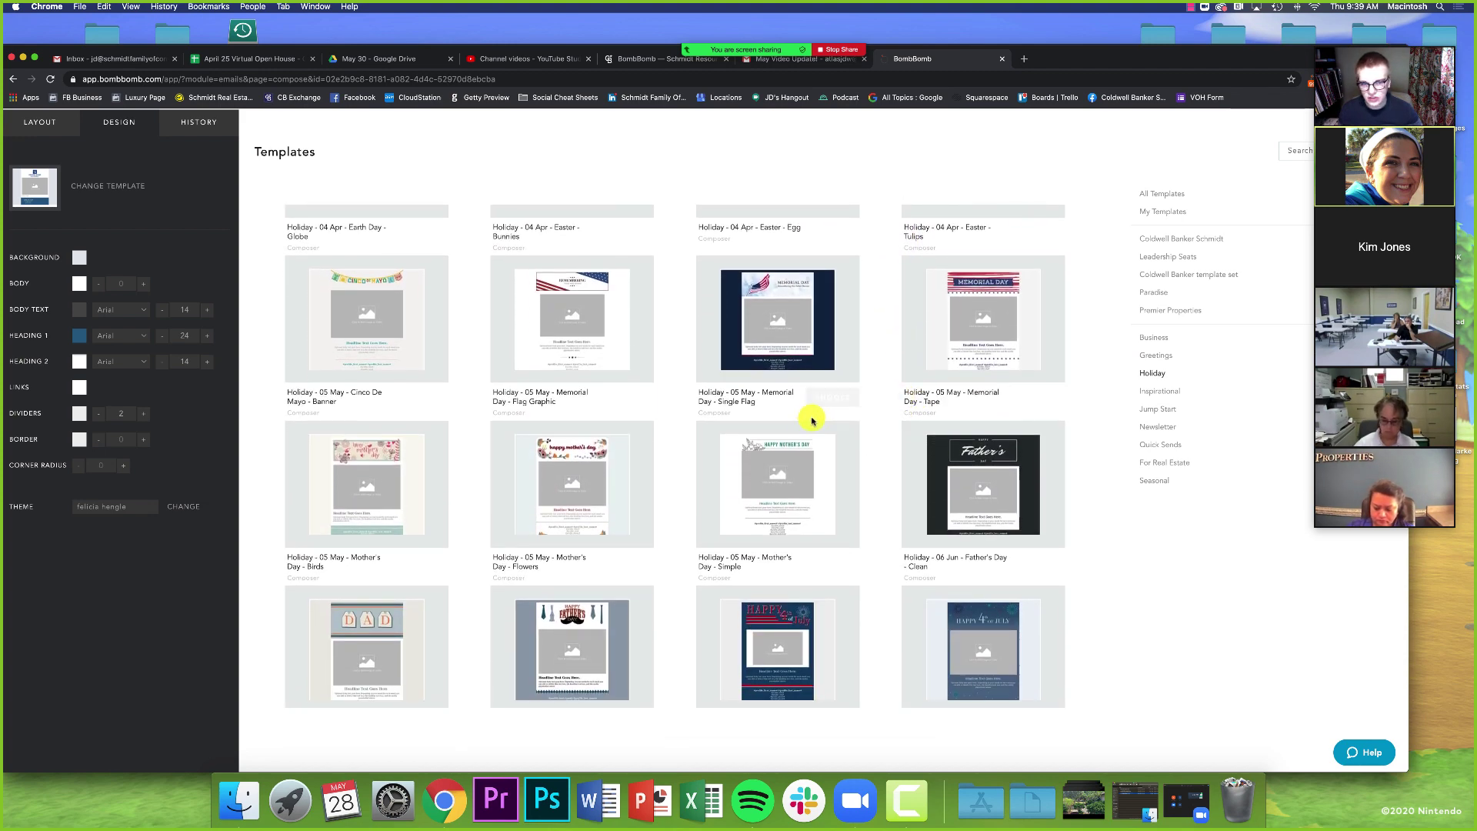
scroll(421, 496, "down", 2)
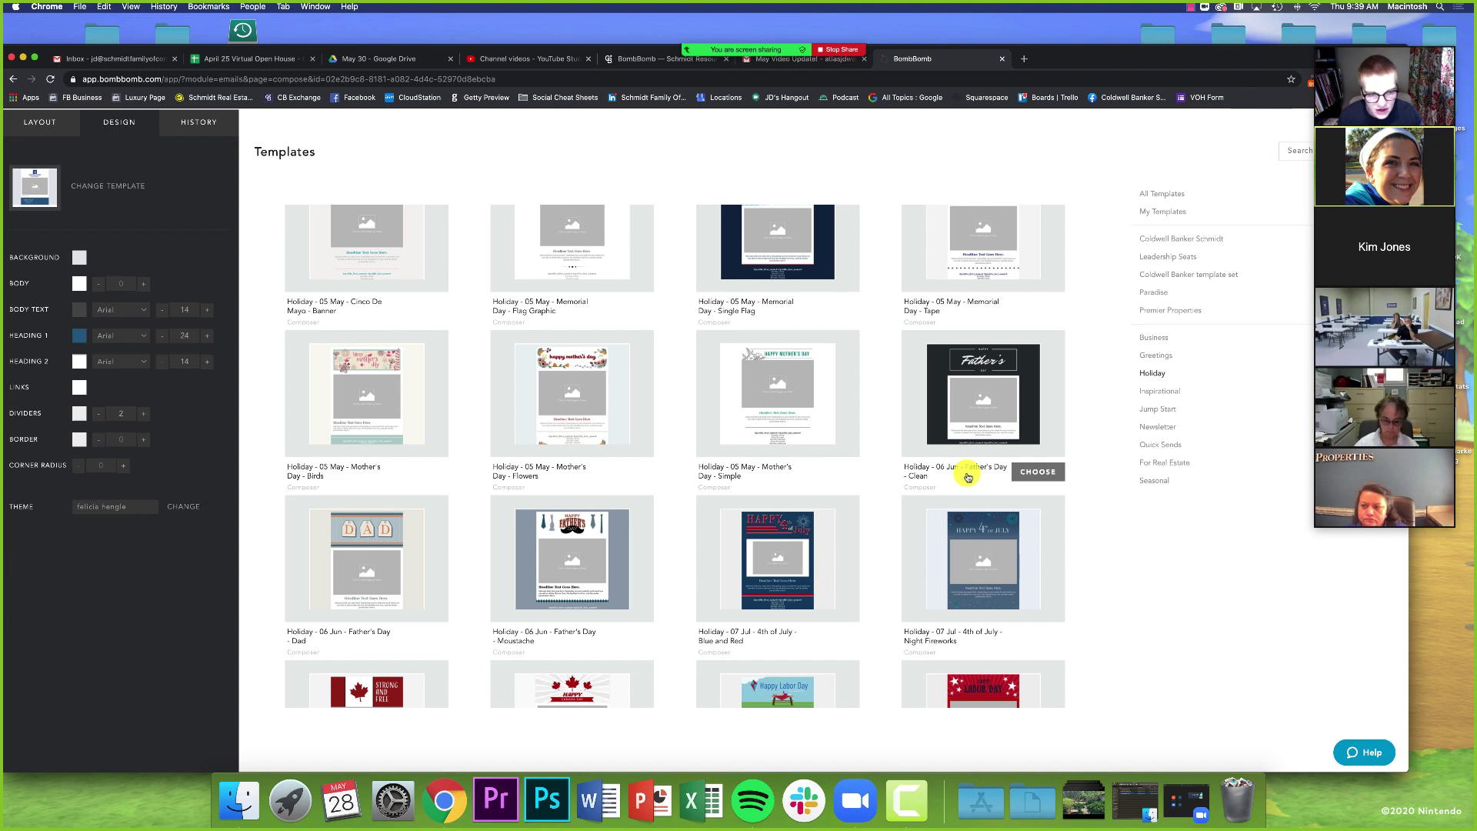
scroll(967, 477, "down", 2)
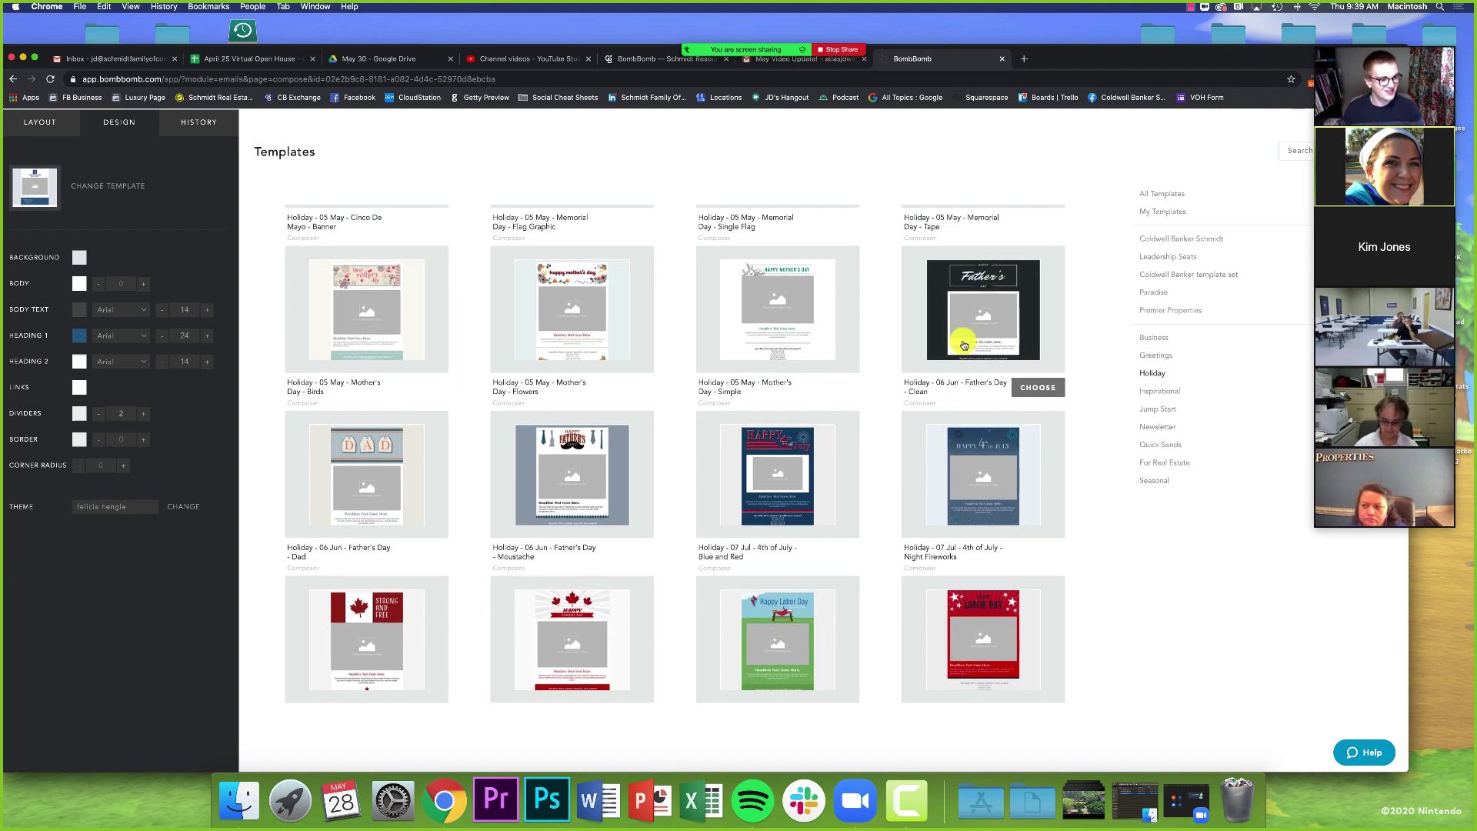
scroll(962, 342, "down", 1)
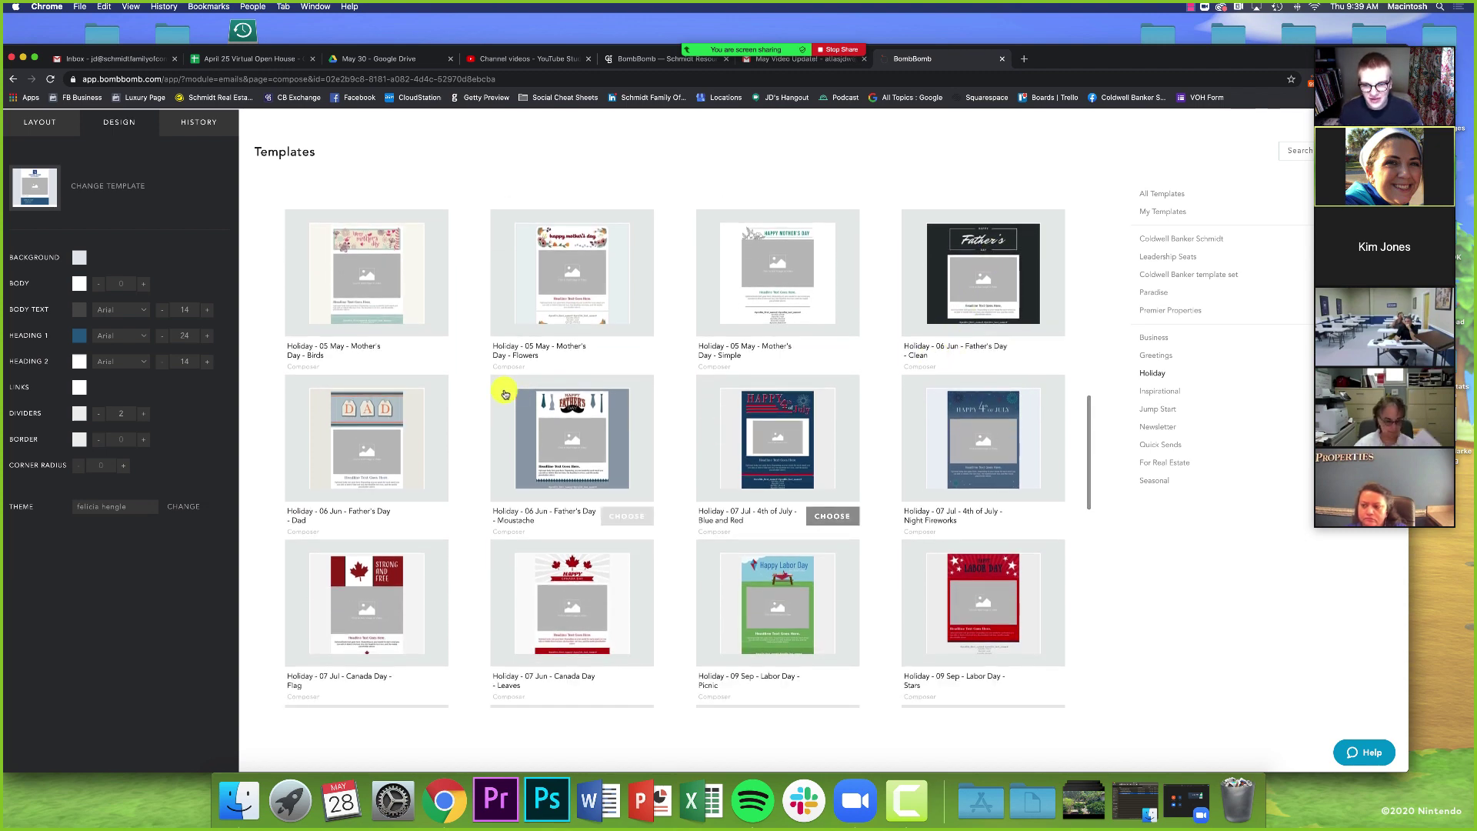
- Apply the Father's Day Moustache template, then go back to the template gallery
left_click(615, 514)
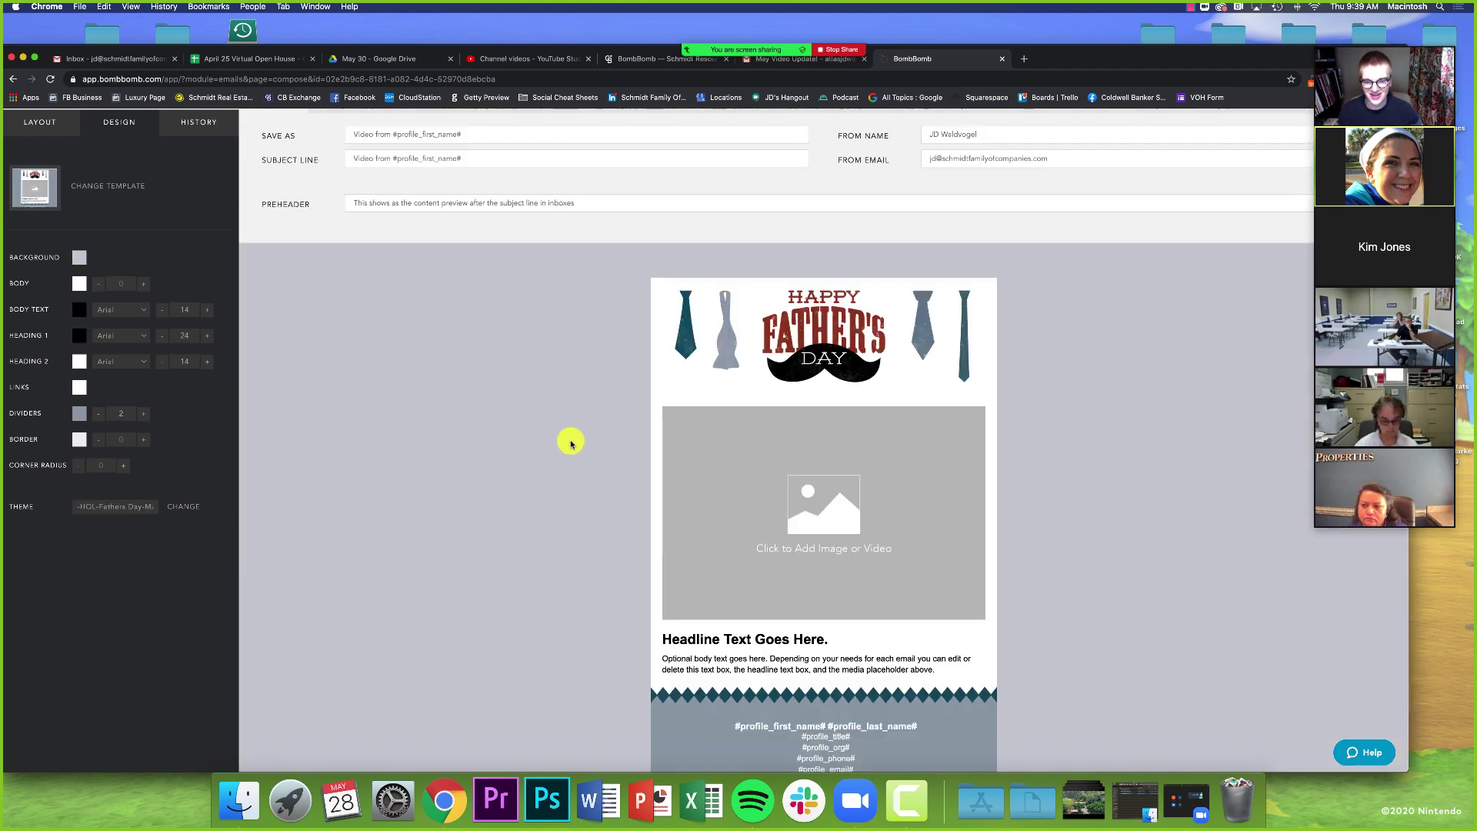
scroll(544, 447, "down", 1)
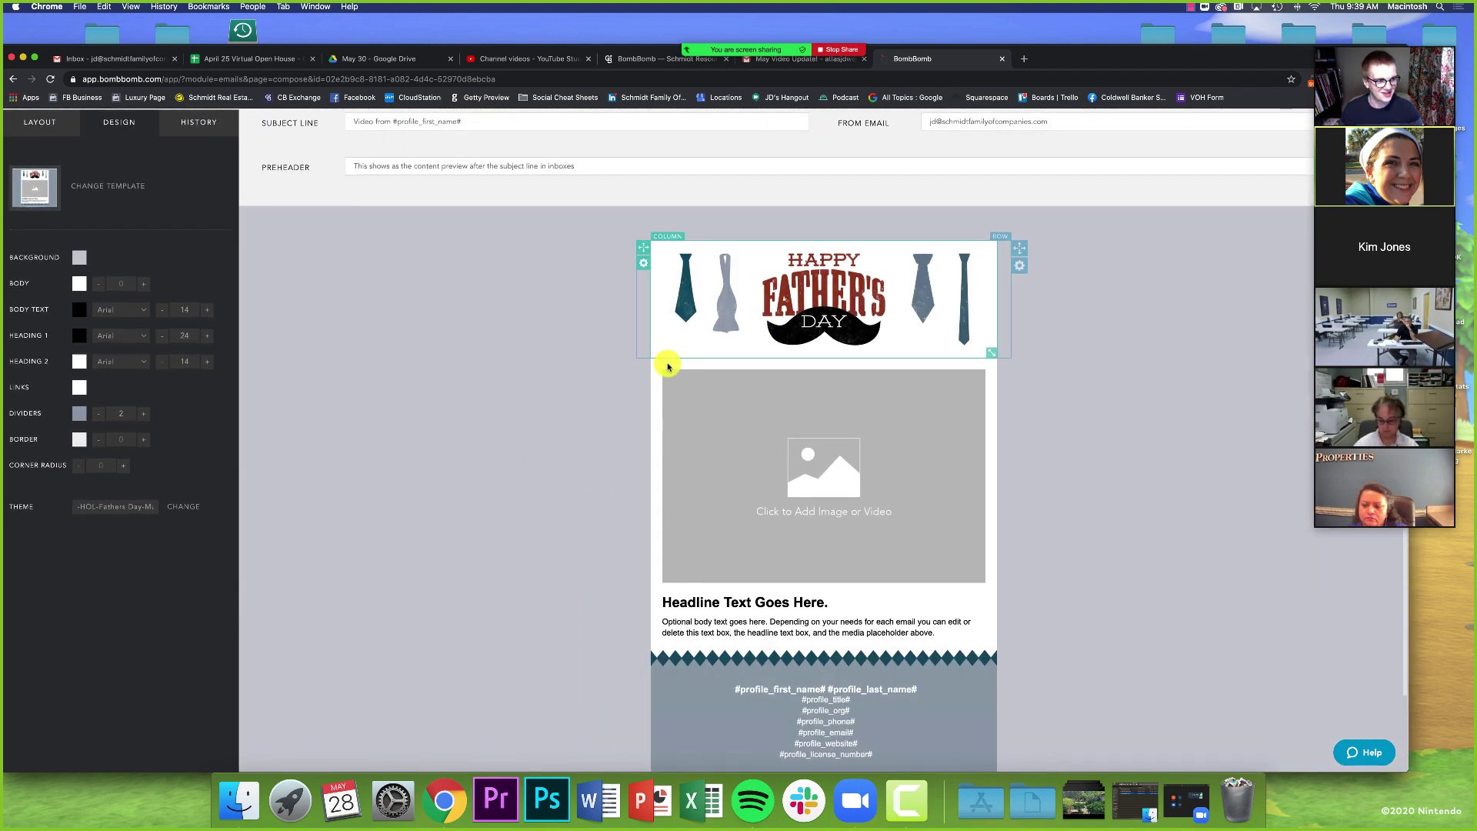
scroll(479, 437, "down", 2)
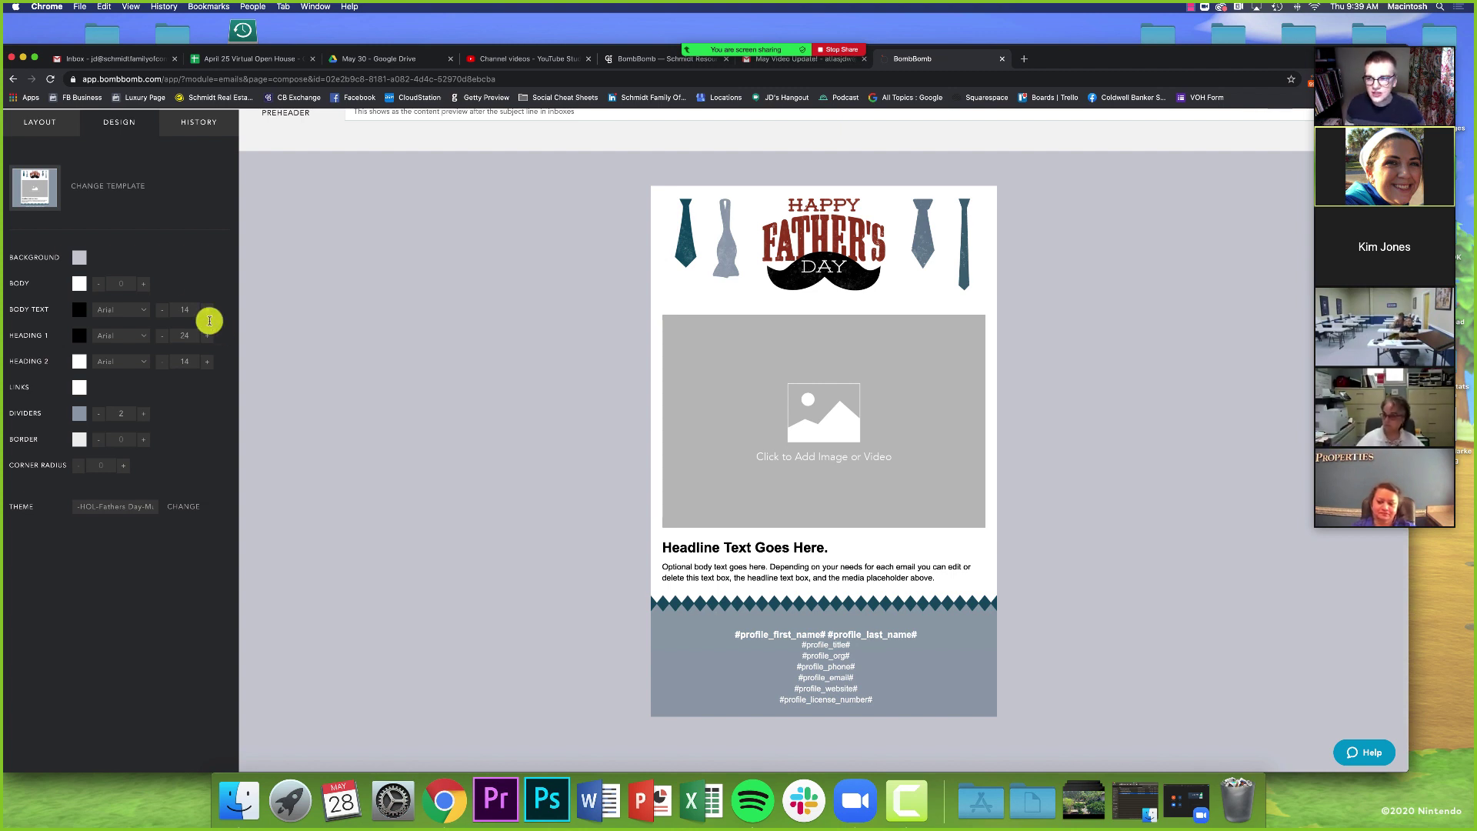
left_click(104, 192)
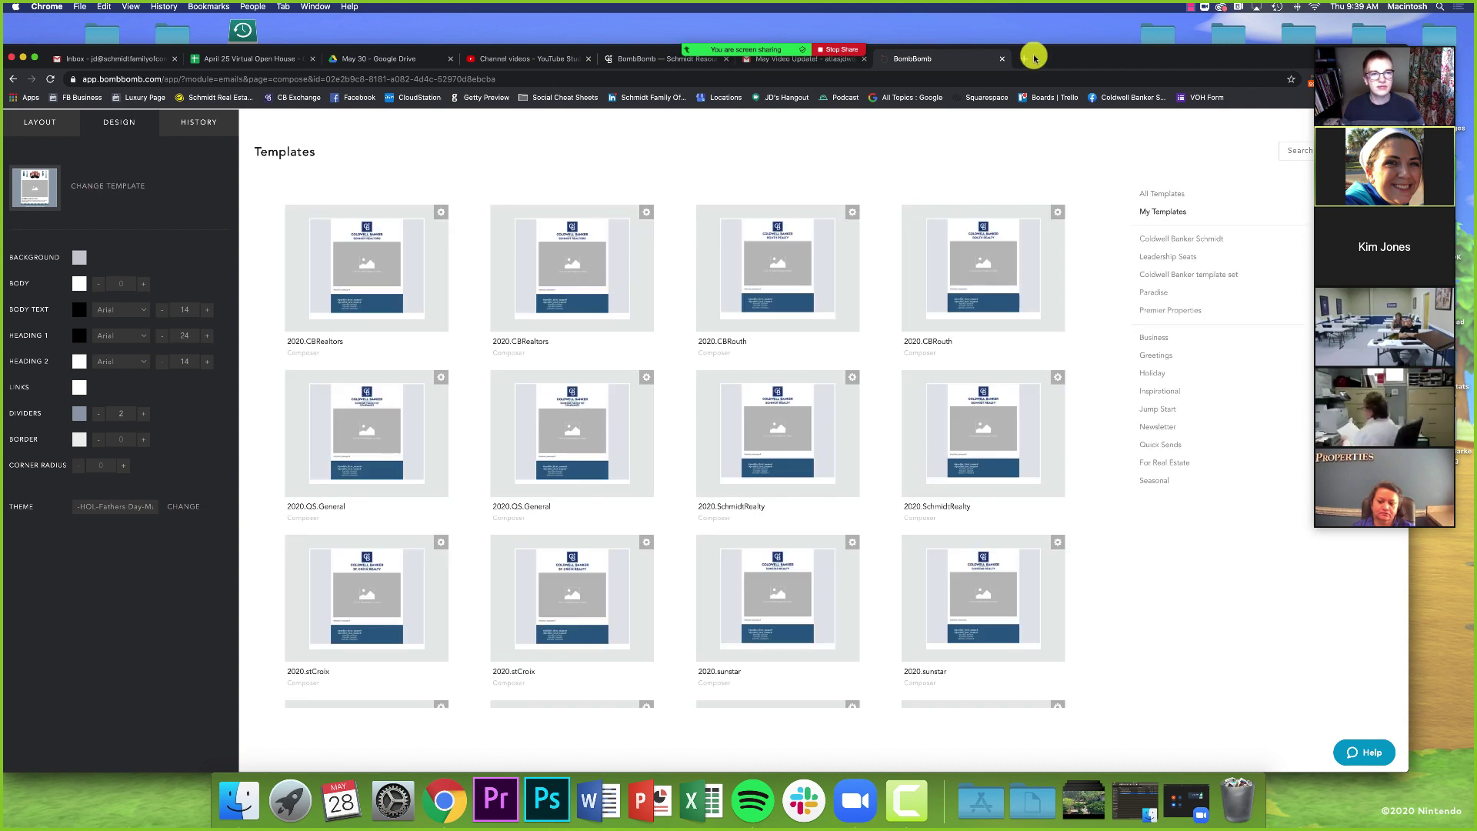
- Apply the 'Real Estate - Just Listed - Red' template from the For Real Estate category
left_click(1161, 466)
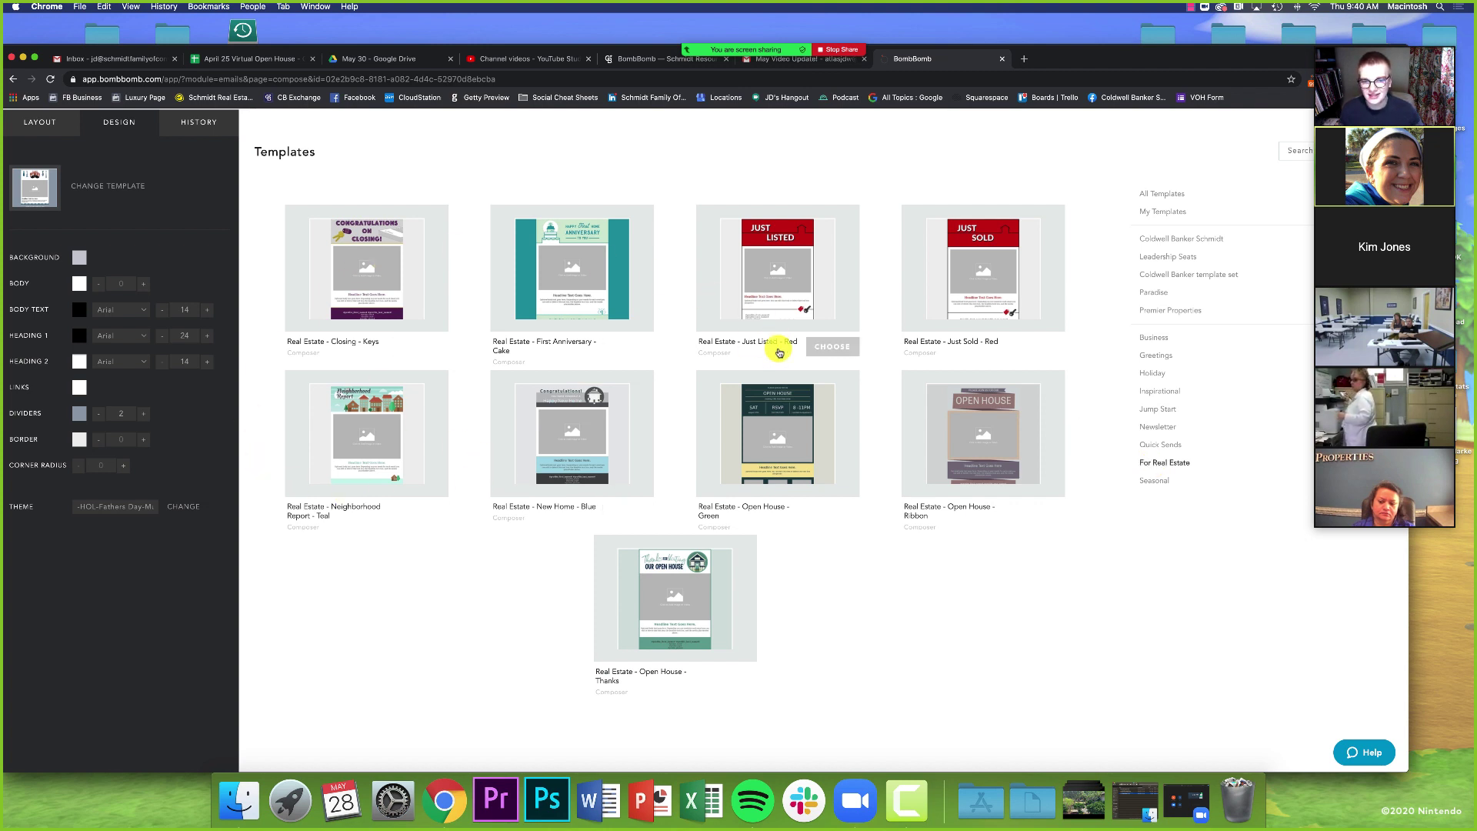
left_click(820, 347)
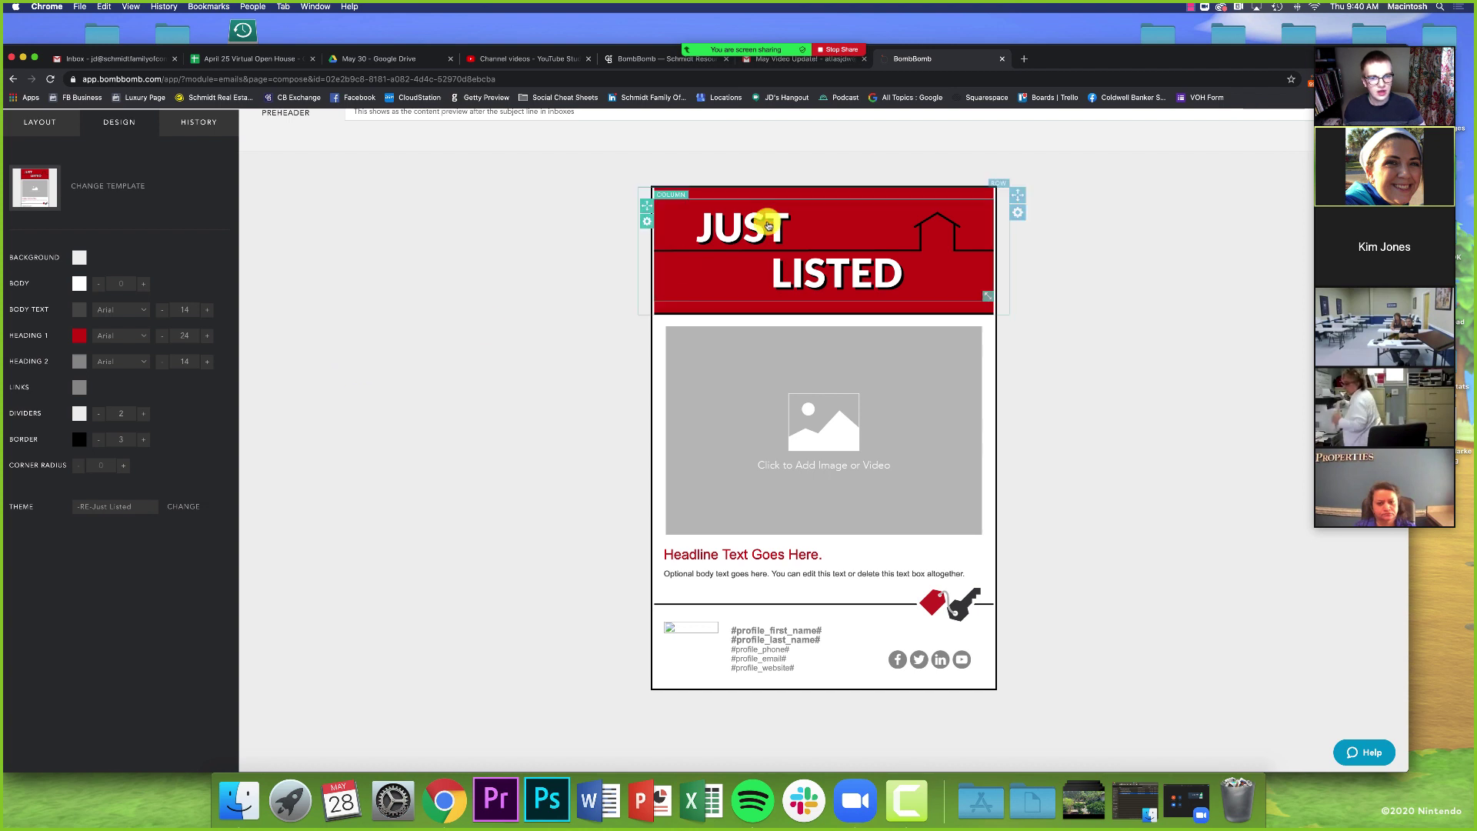
- Inspect the Just Listed header image's media settings, then return to the design options
left_click(867, 230)
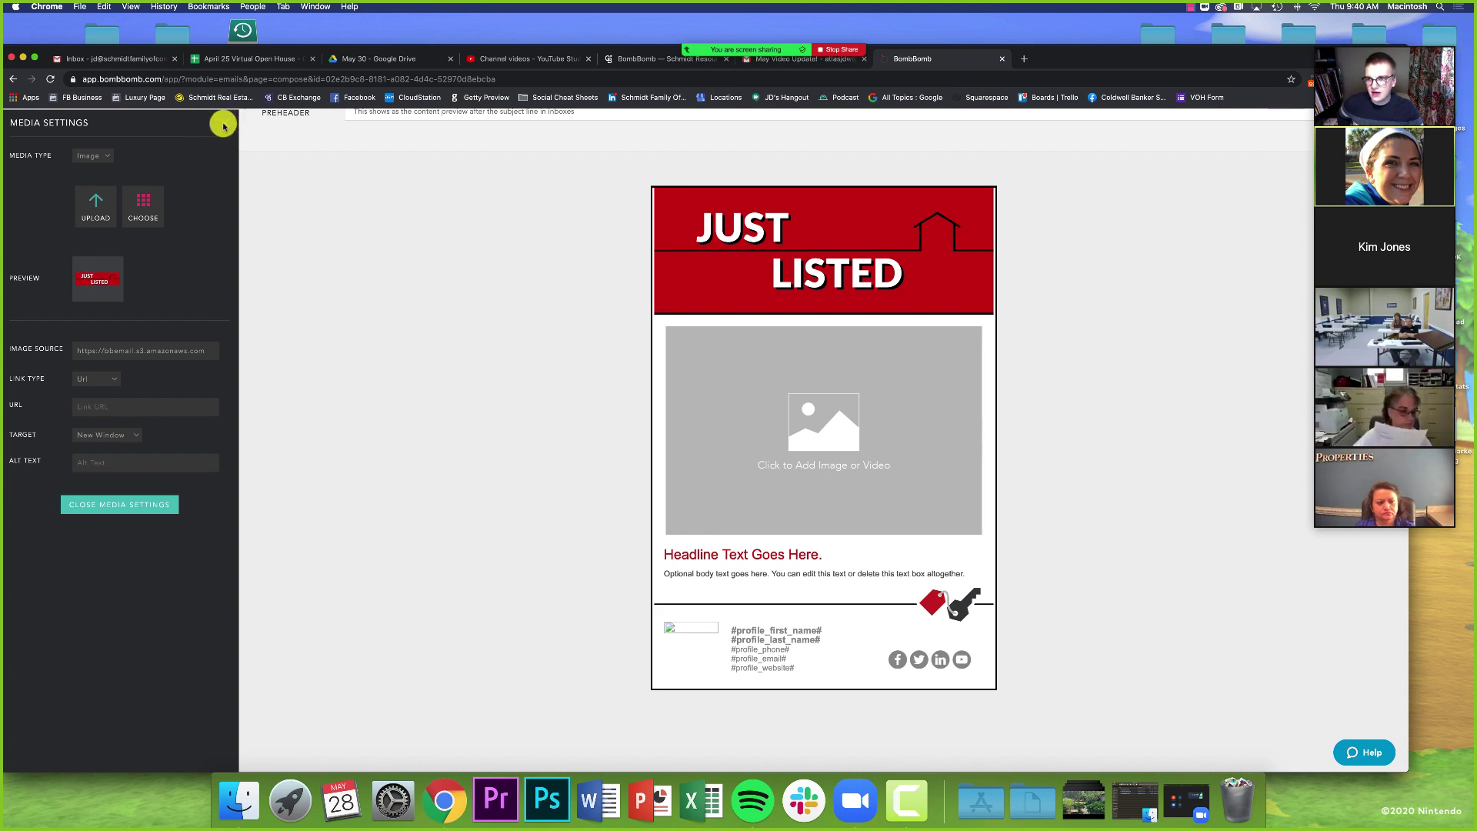
left_click(804, 476)
left_click(766, 247)
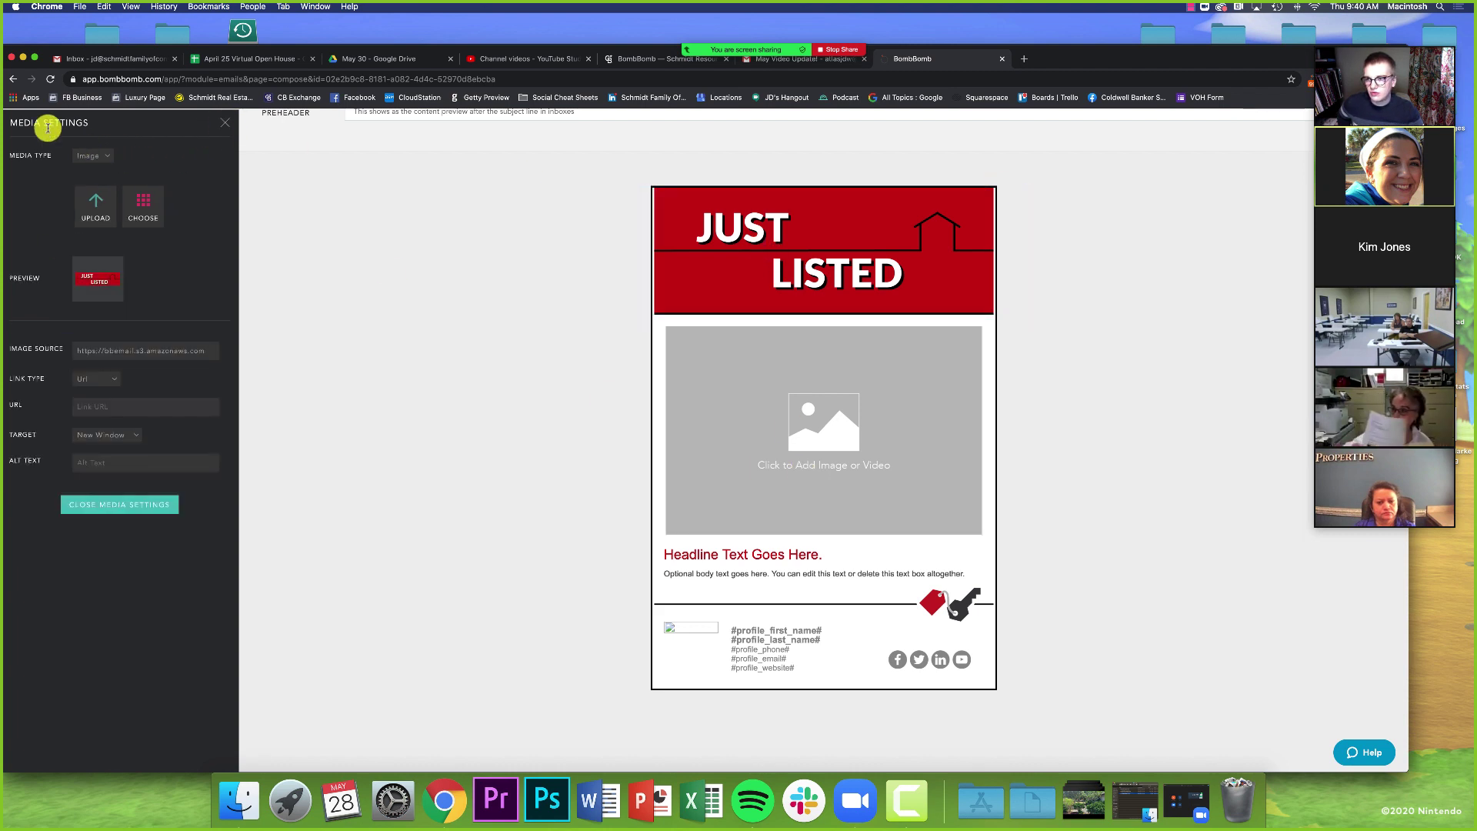
left_click(223, 123)
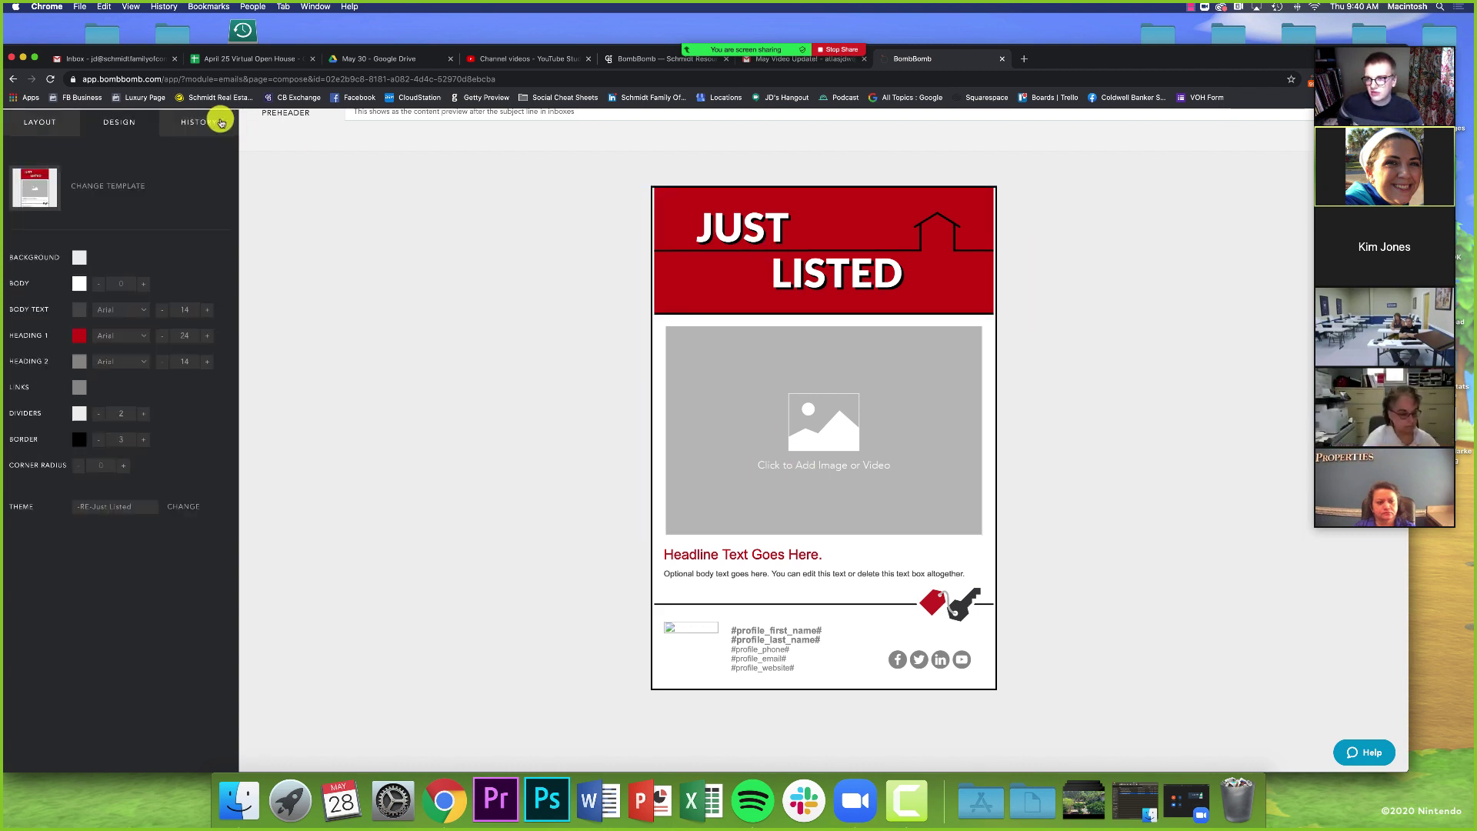
- Change the Heading 1 colour to bright blue
left_click(79, 335)
left_click(148, 412)
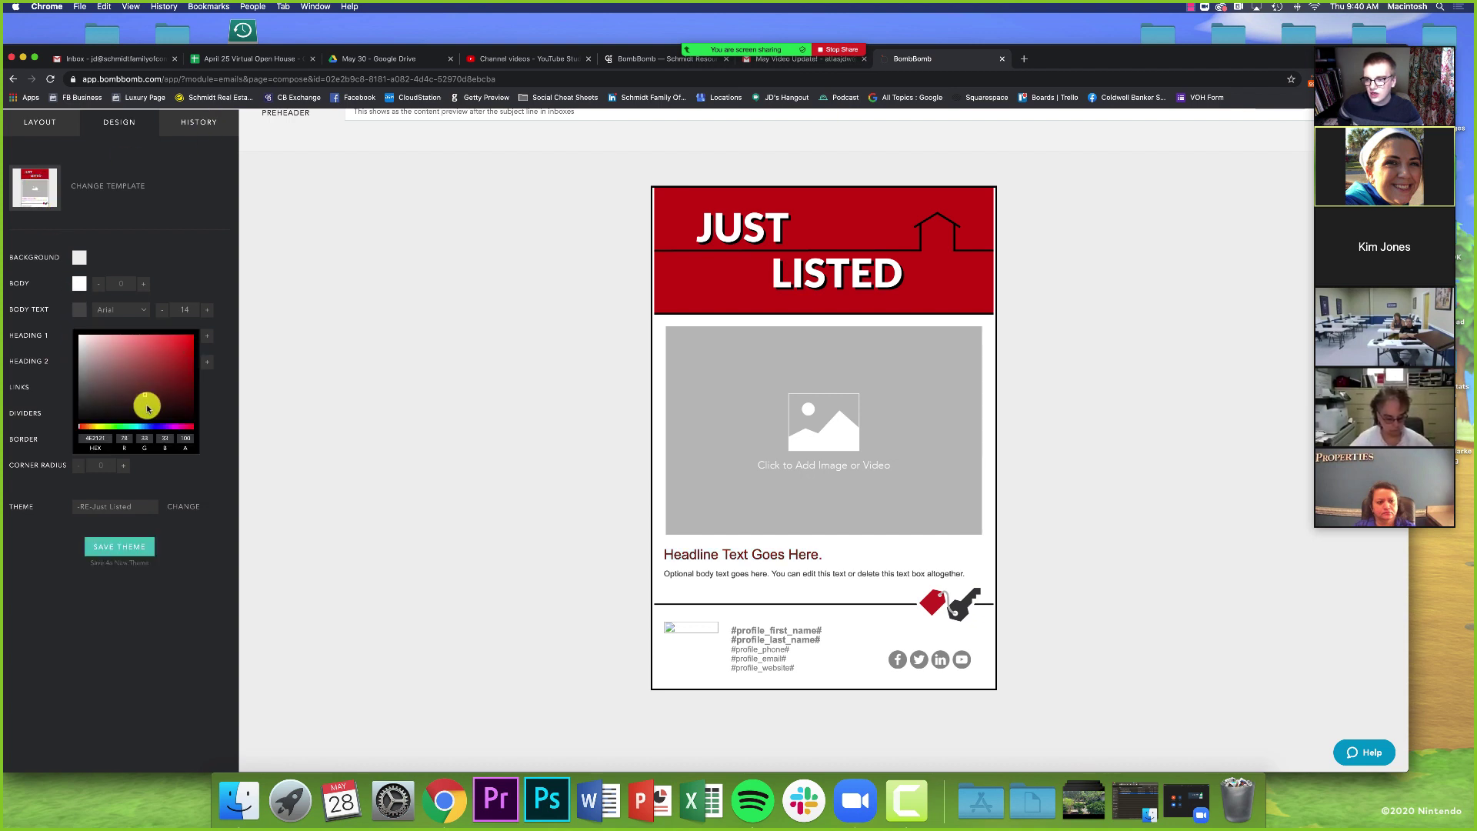
left_click(153, 427)
left_click(181, 340)
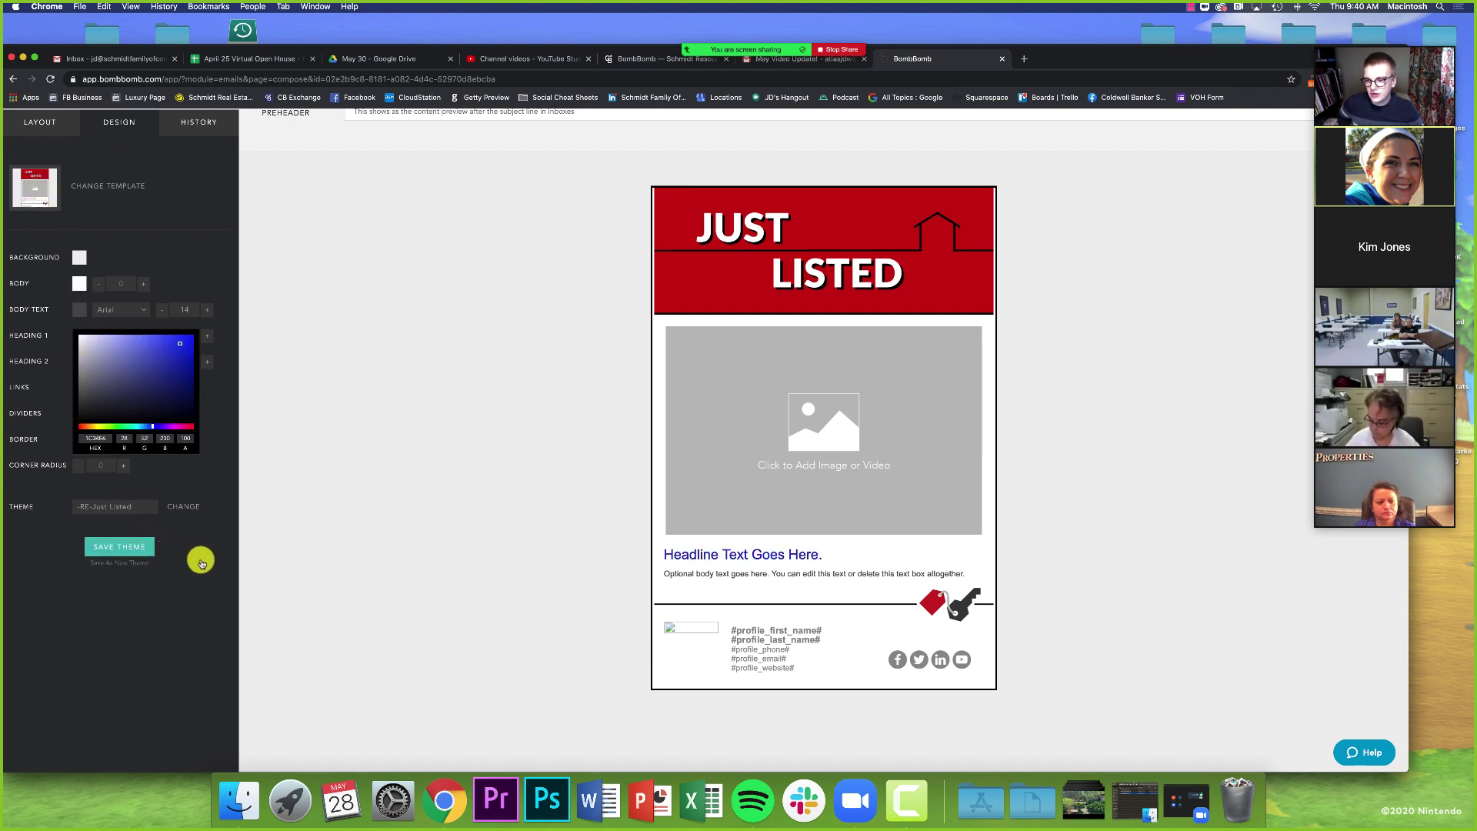
left_click(321, 555)
- Close the header image settings and list the Business templates in the gallery
left_click(777, 261)
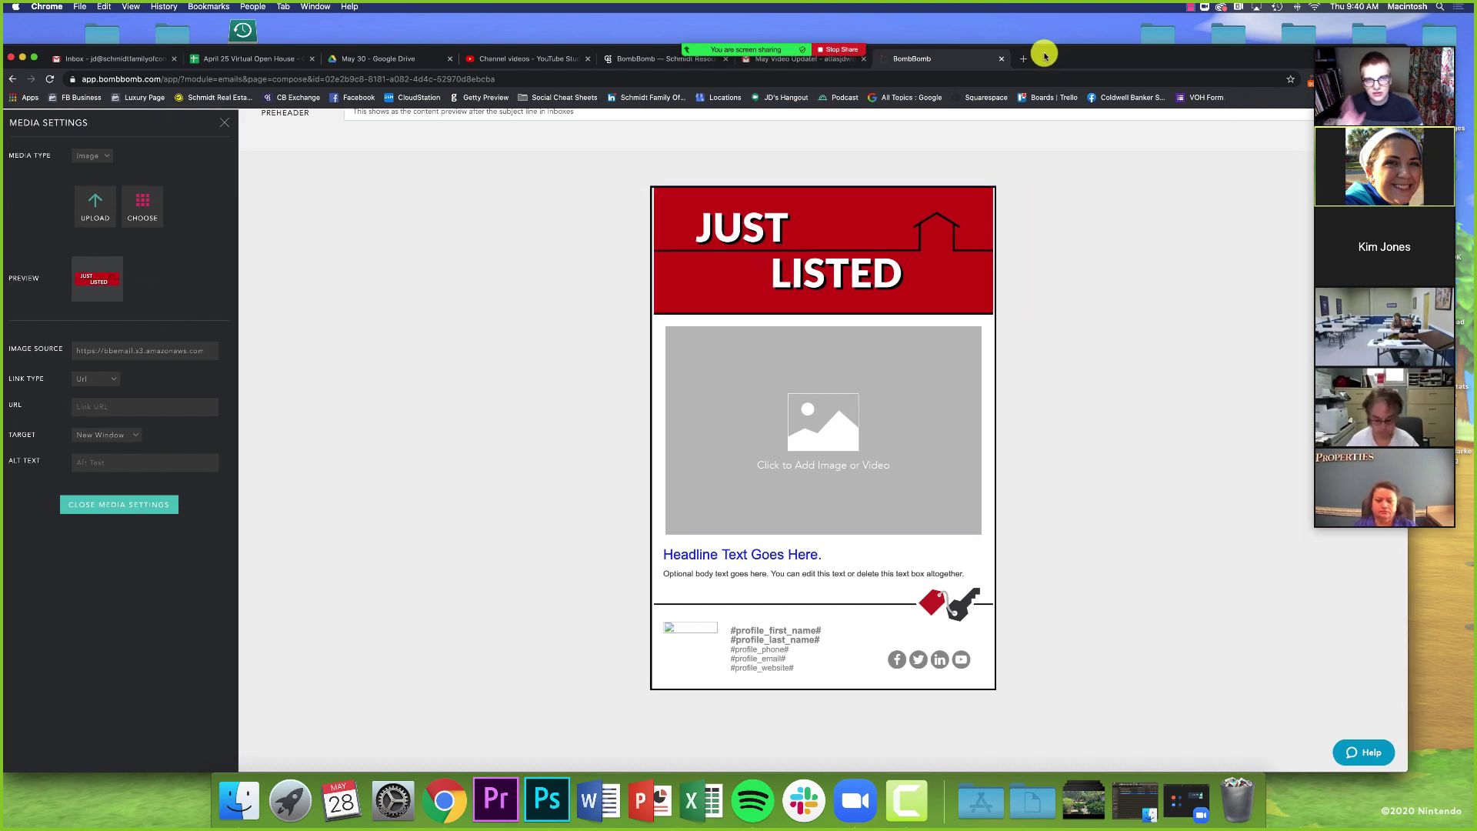
left_click_drag(1031, 56, 989, 56)
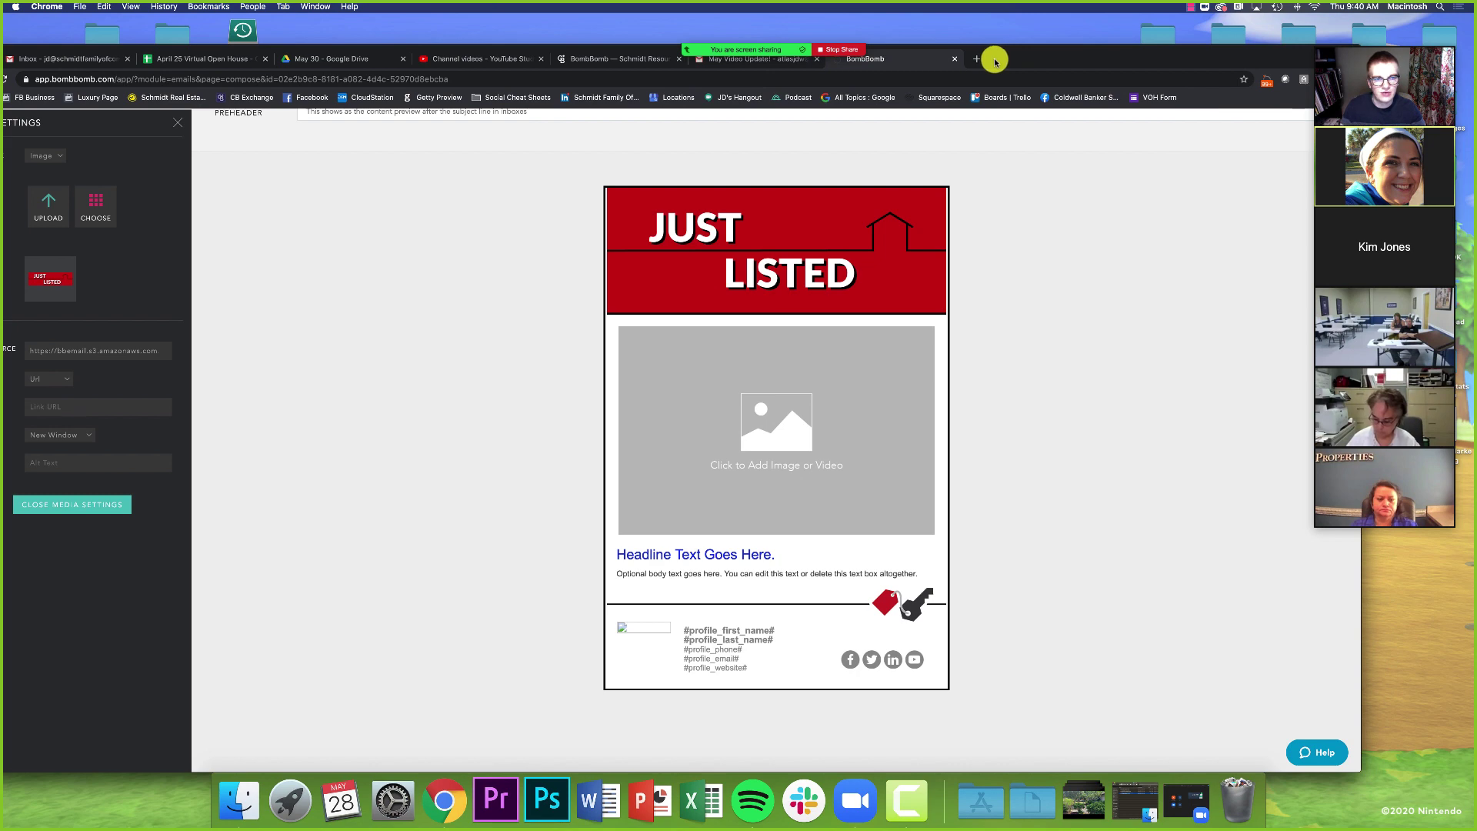
left_click(178, 129)
left_click(49, 183)
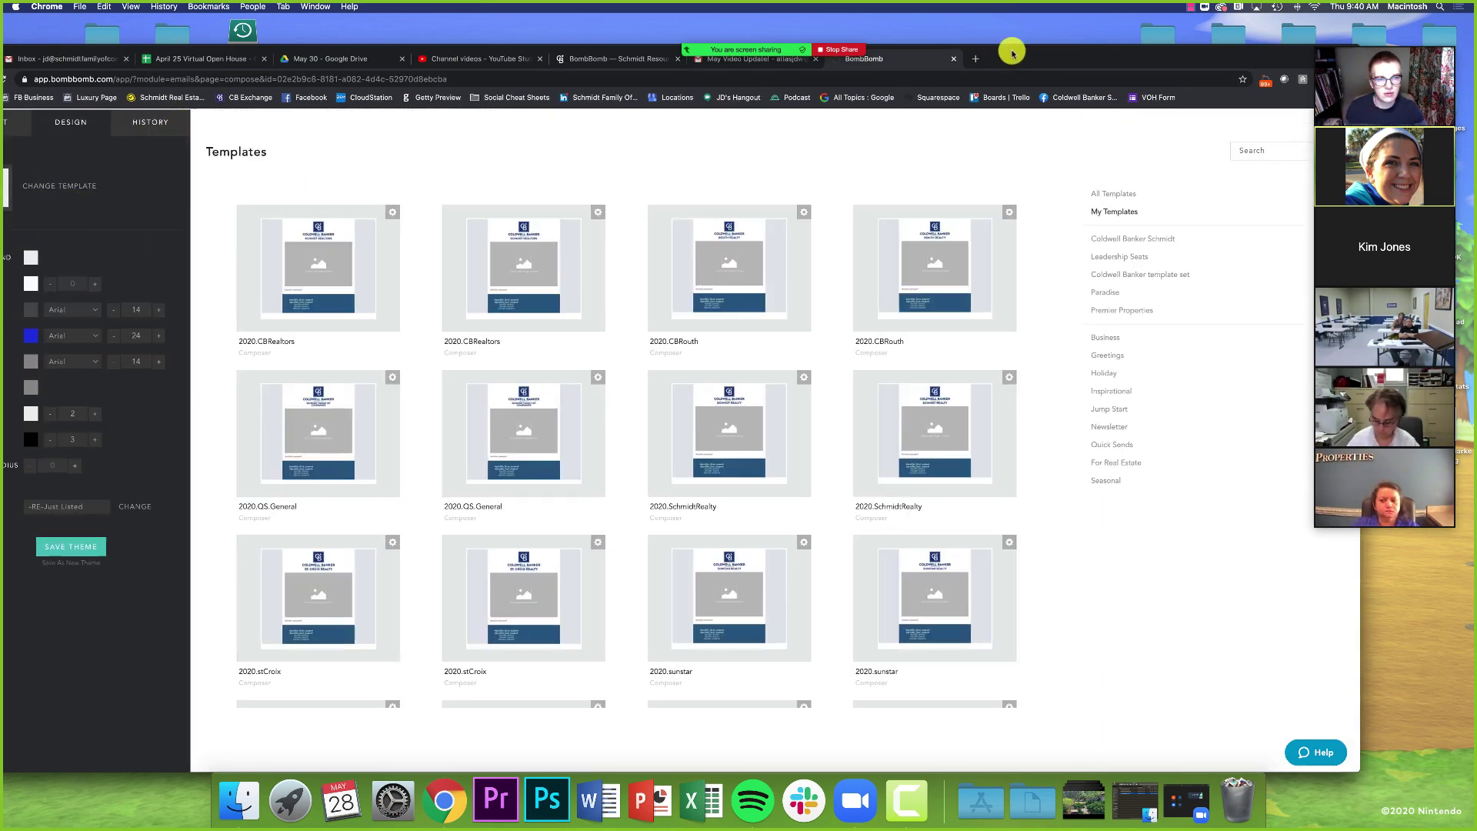
left_click_drag(1010, 50, 1005, 49)
left_click(1098, 338)
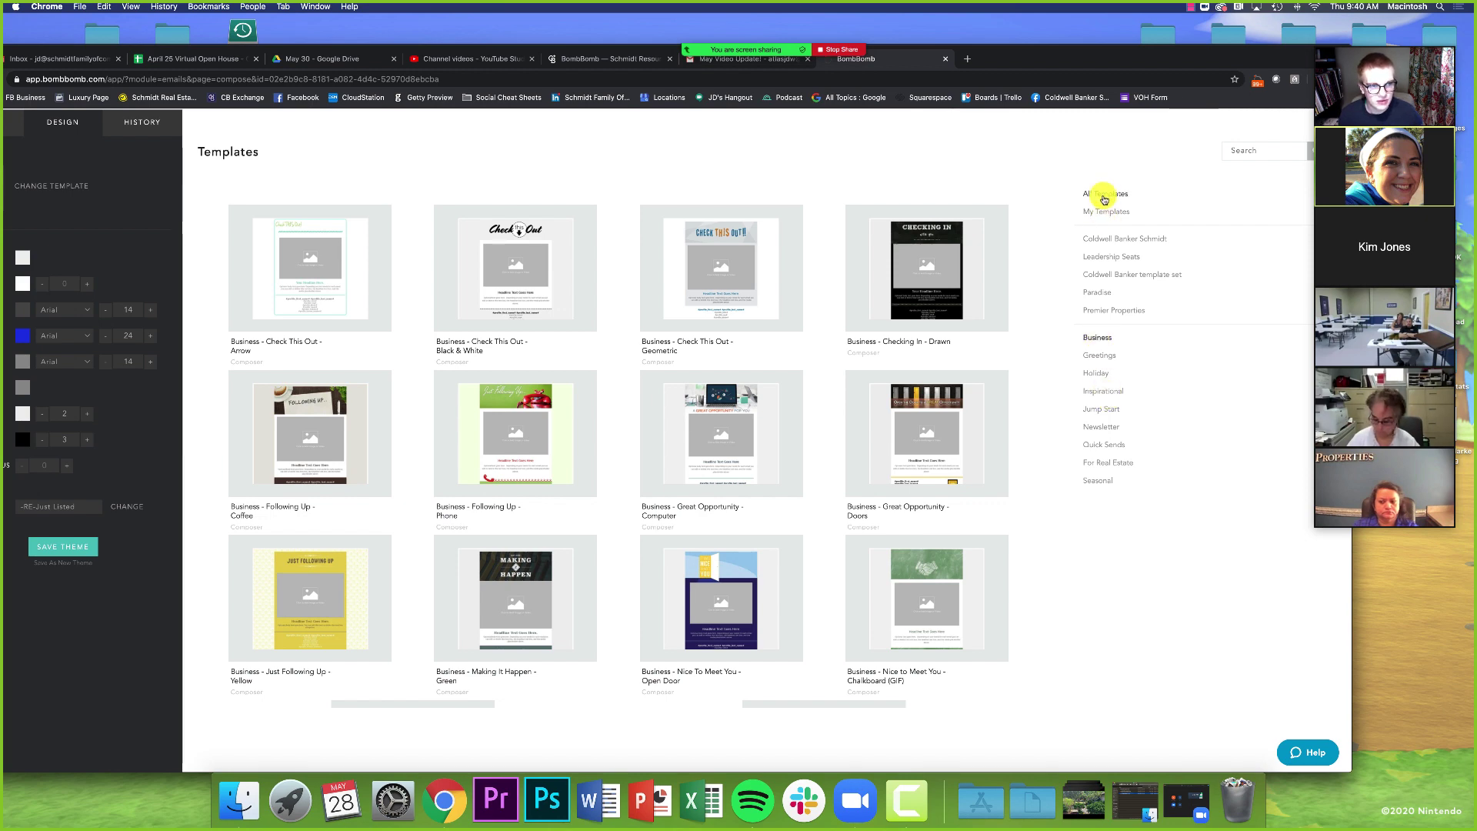
- Apply the Woodland Schmidt template from the Coldwell Banker Schmidt category
left_click(1104, 239)
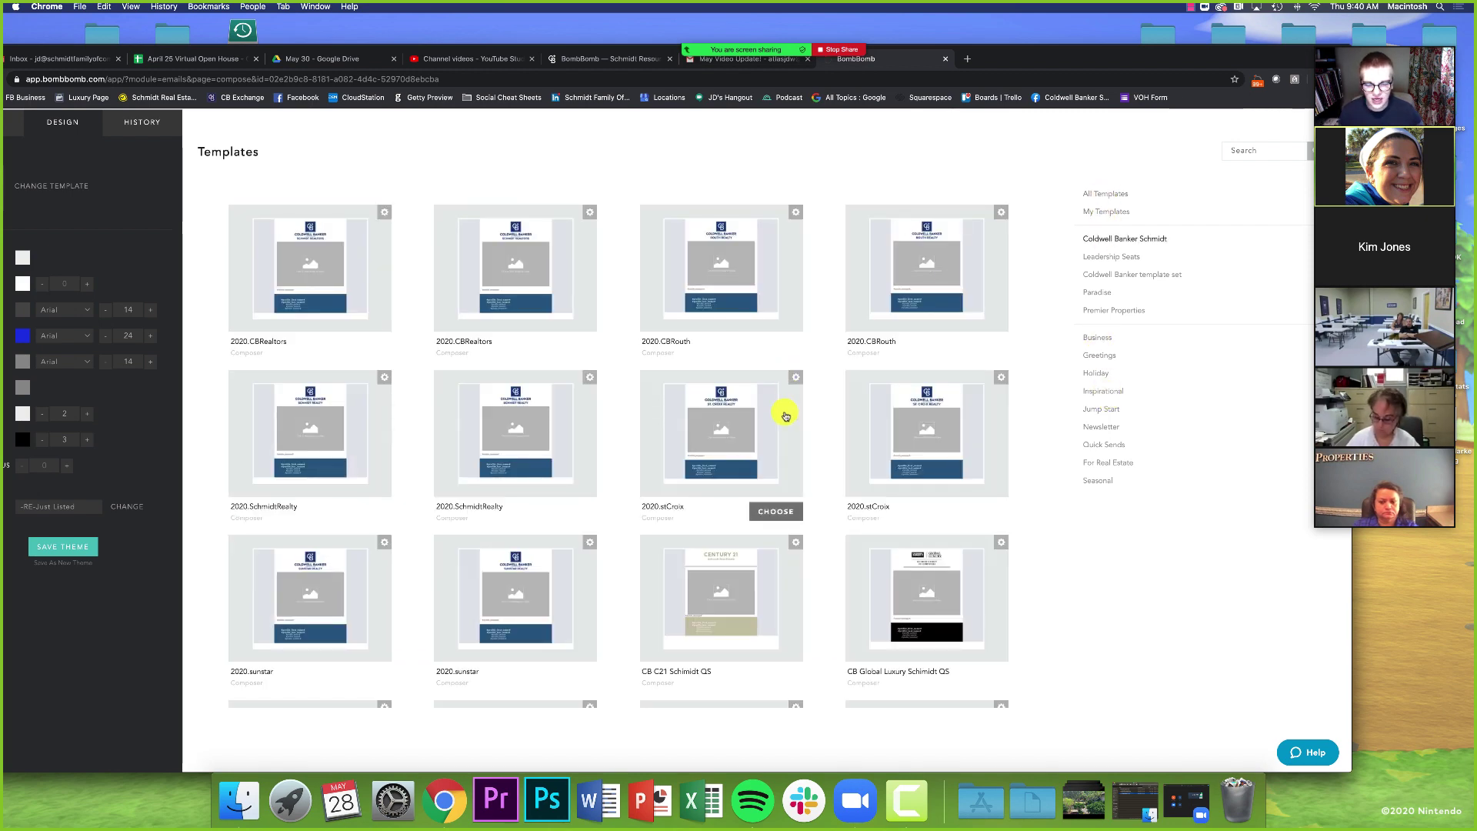
scroll(824, 470, "down", 5)
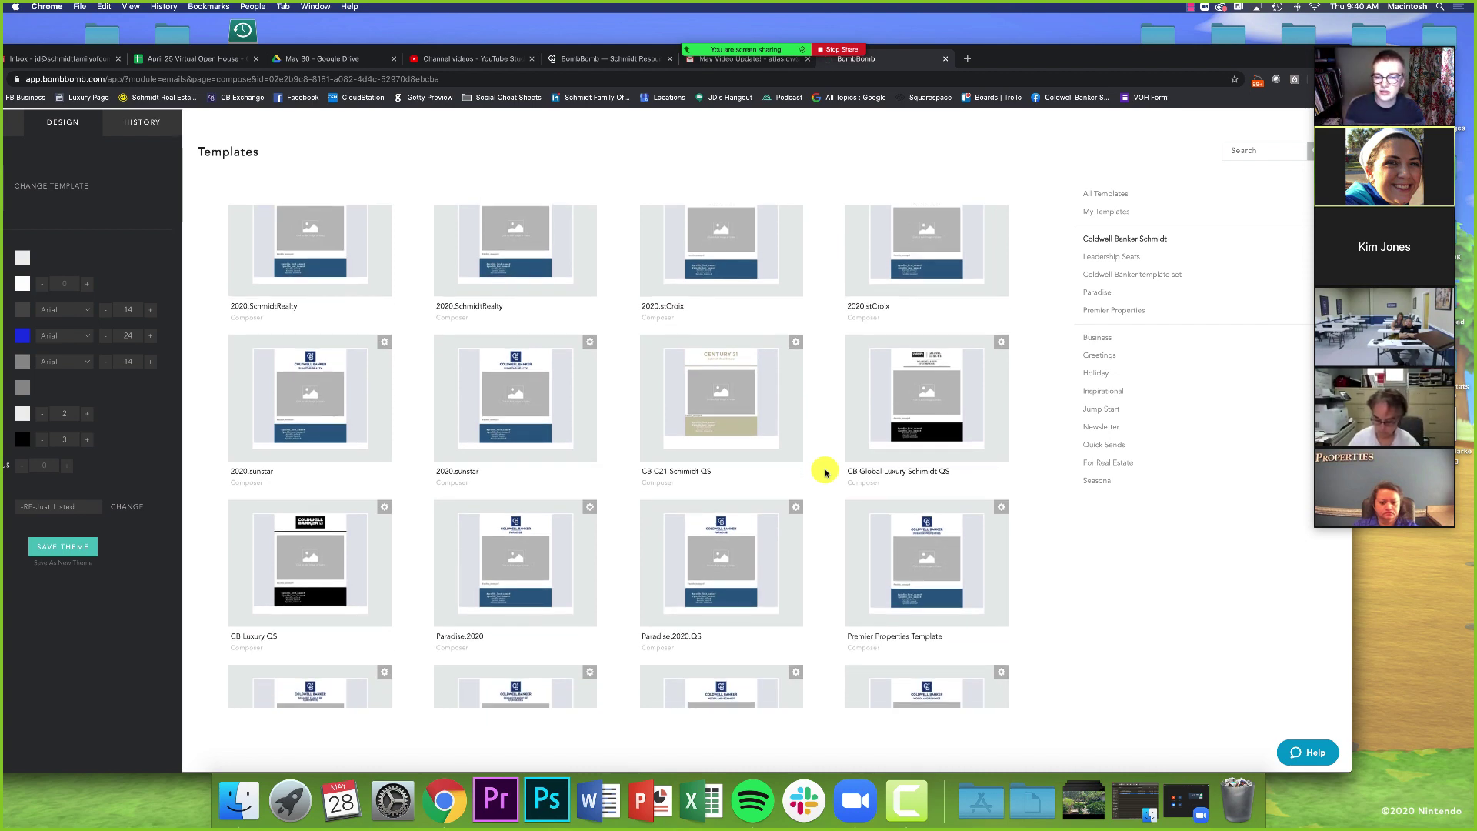
scroll(824, 471, "down", 3)
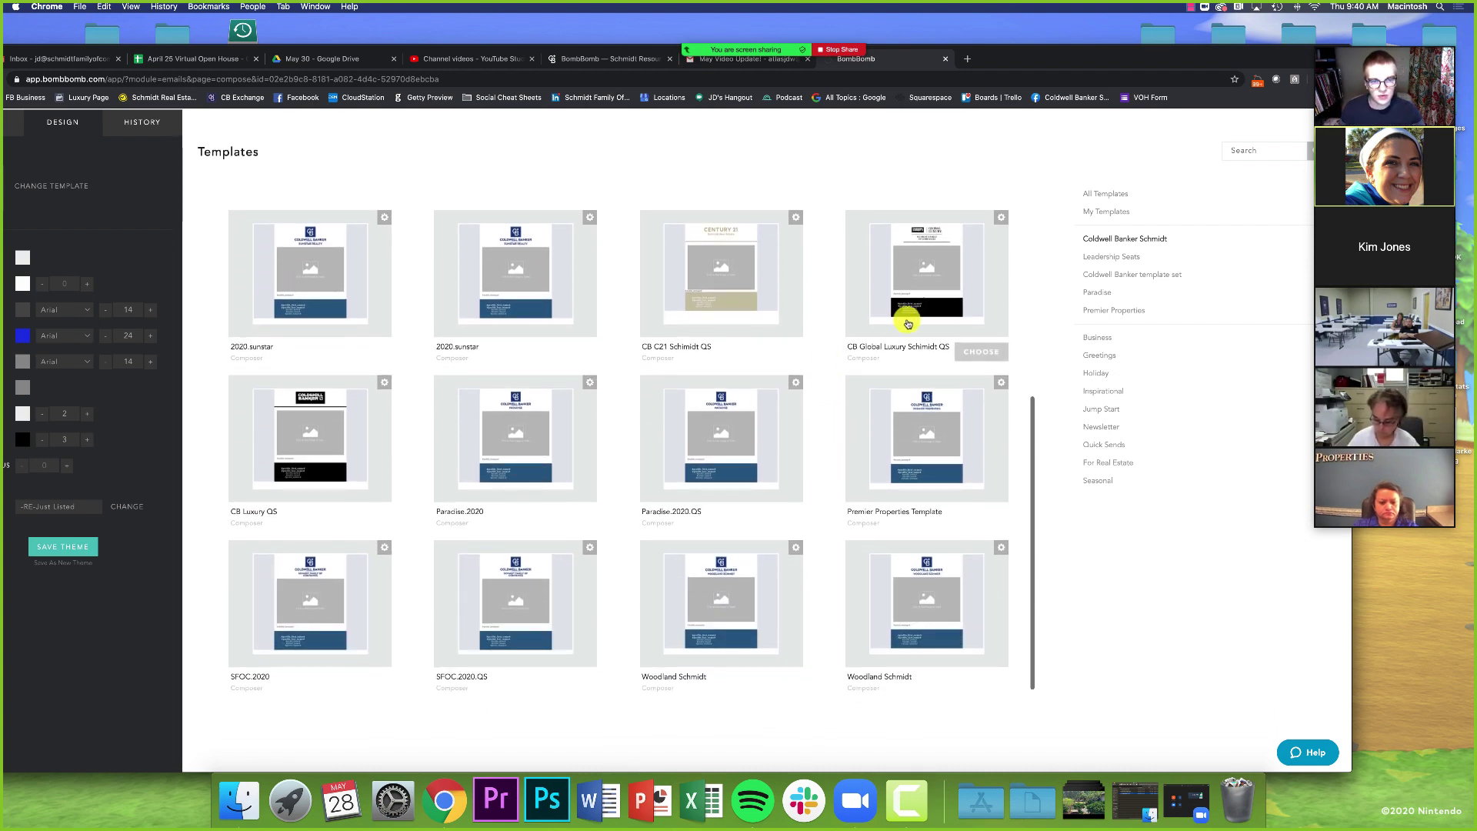
scroll(769, 461, "down", 1)
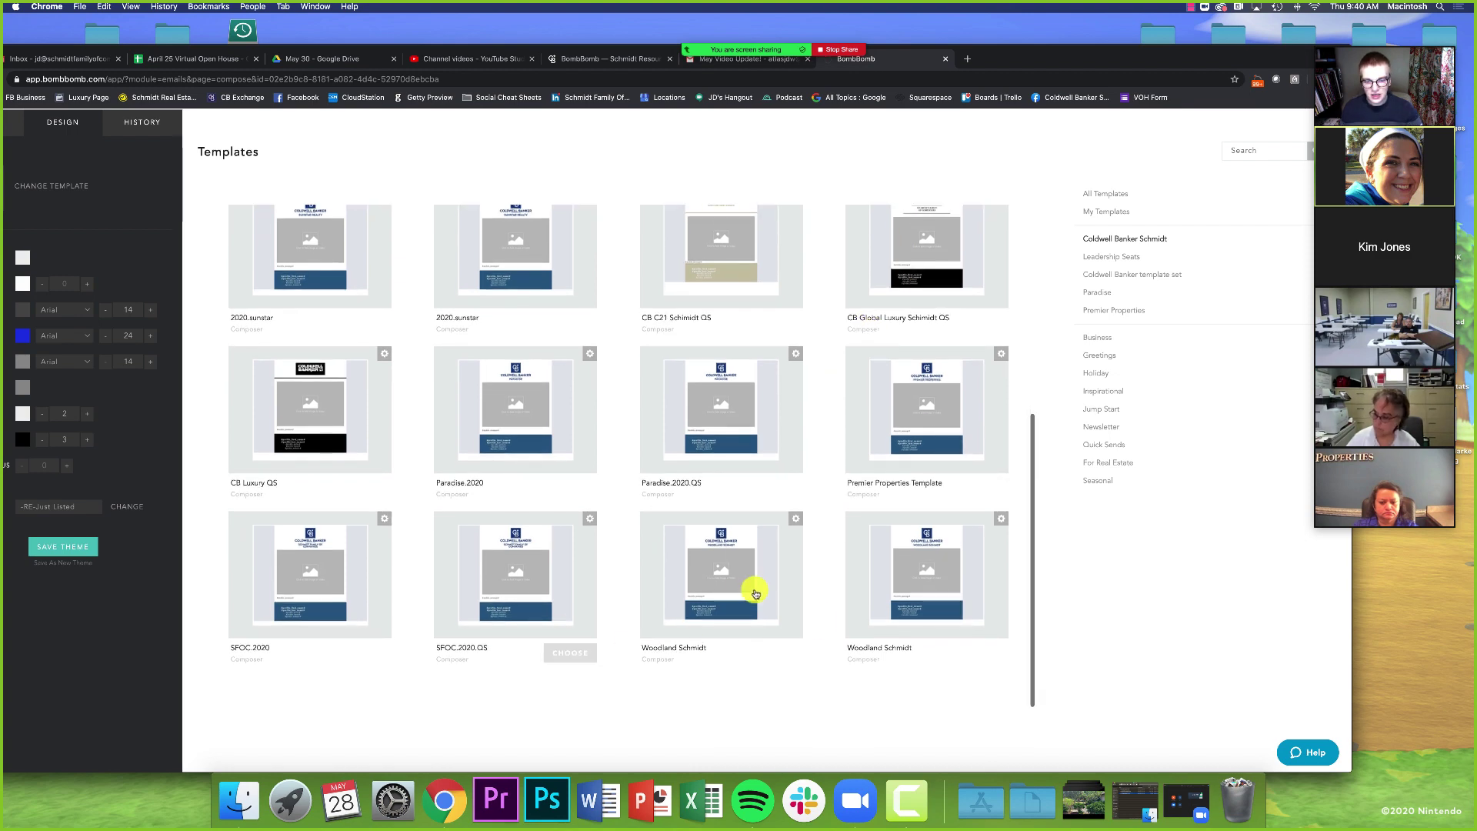
left_click(769, 650)
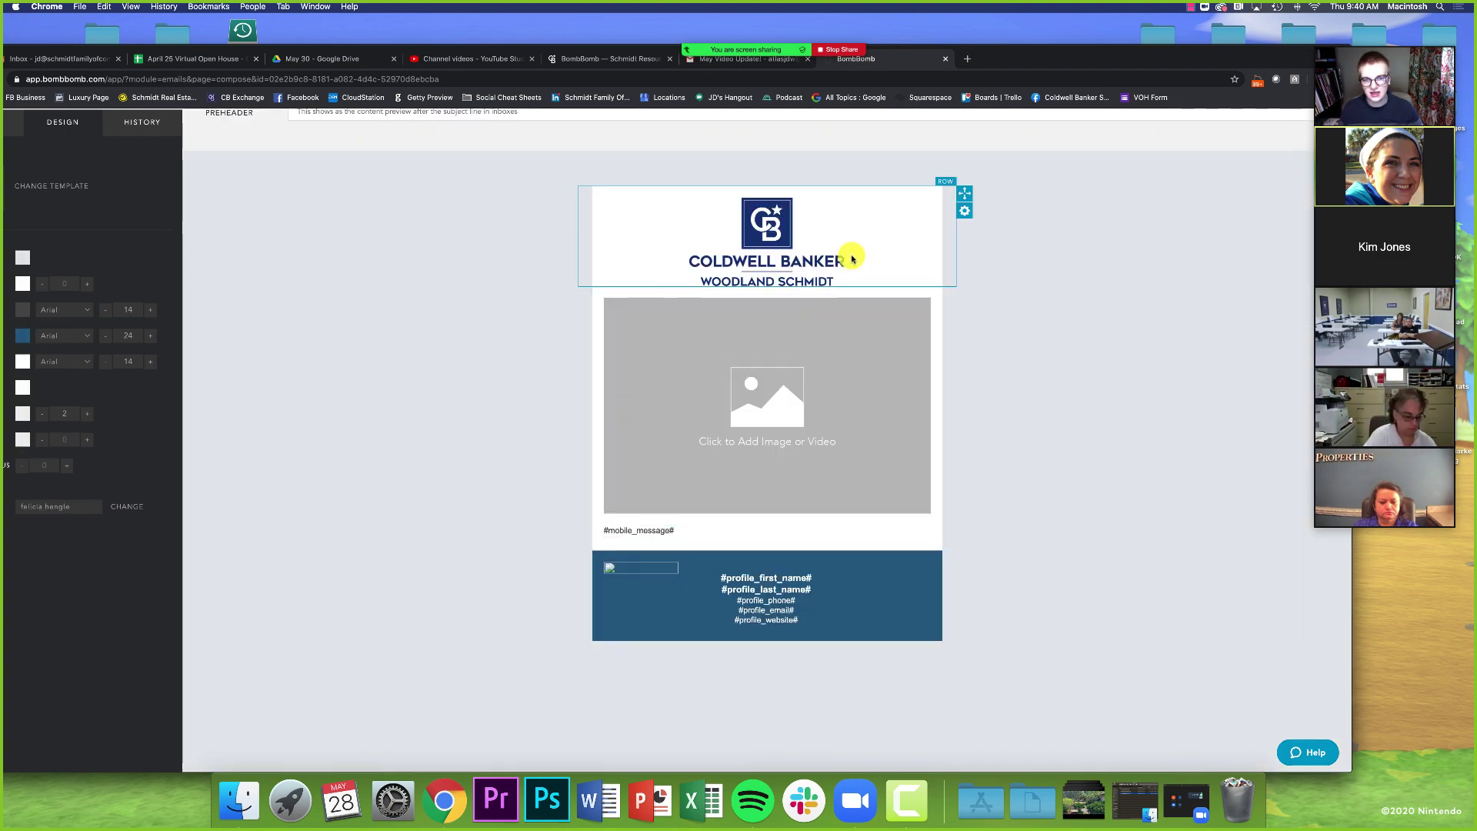
left_click_drag(1057, 59, 1133, 48)
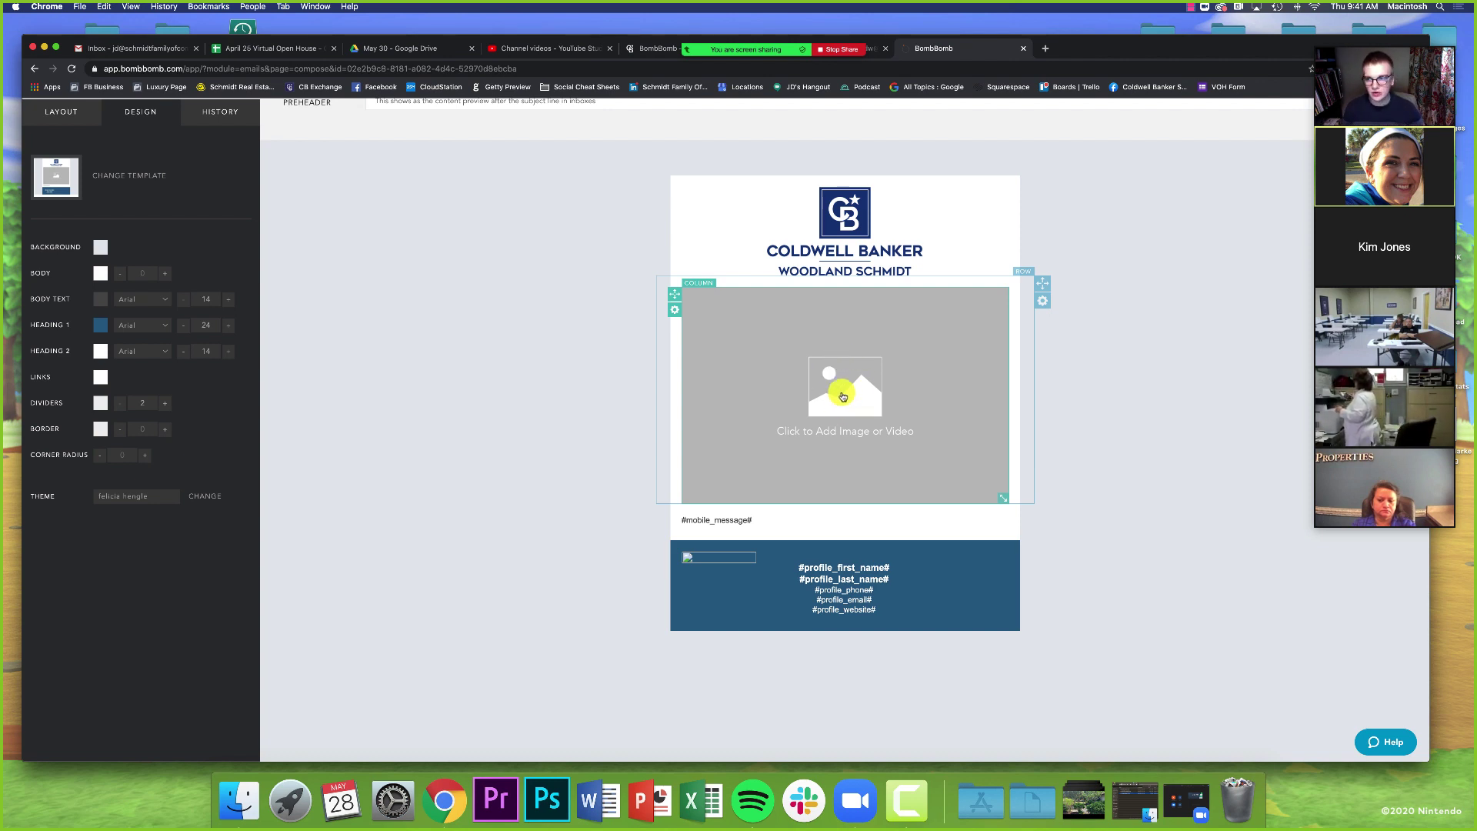
- Open media settings for the empty 'Click to Add Image or Video' block
left_click(842, 396)
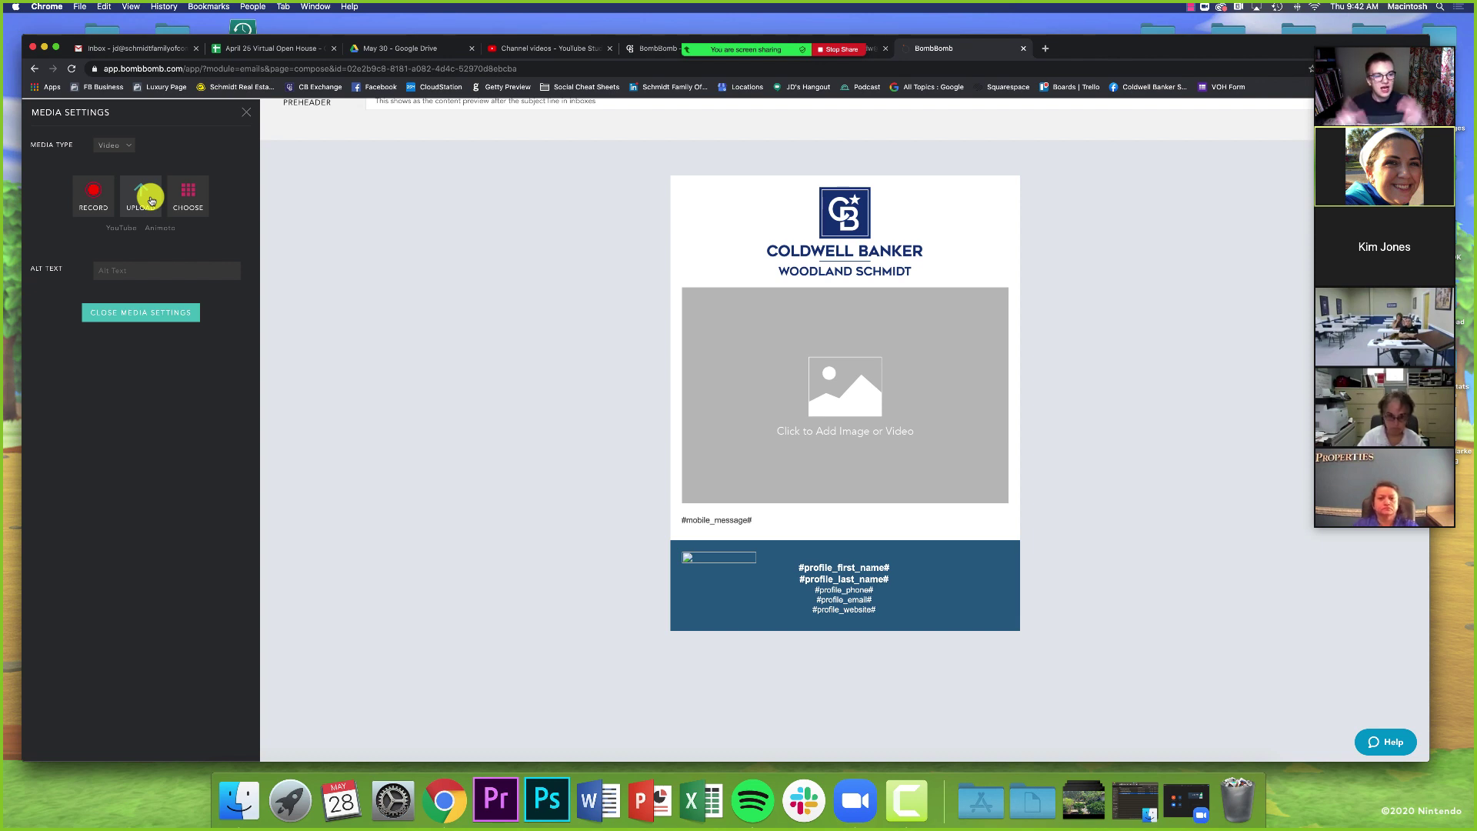
- Insert the 55-second 'Social Media Review' video from My Videos into the media block
left_click(189, 201)
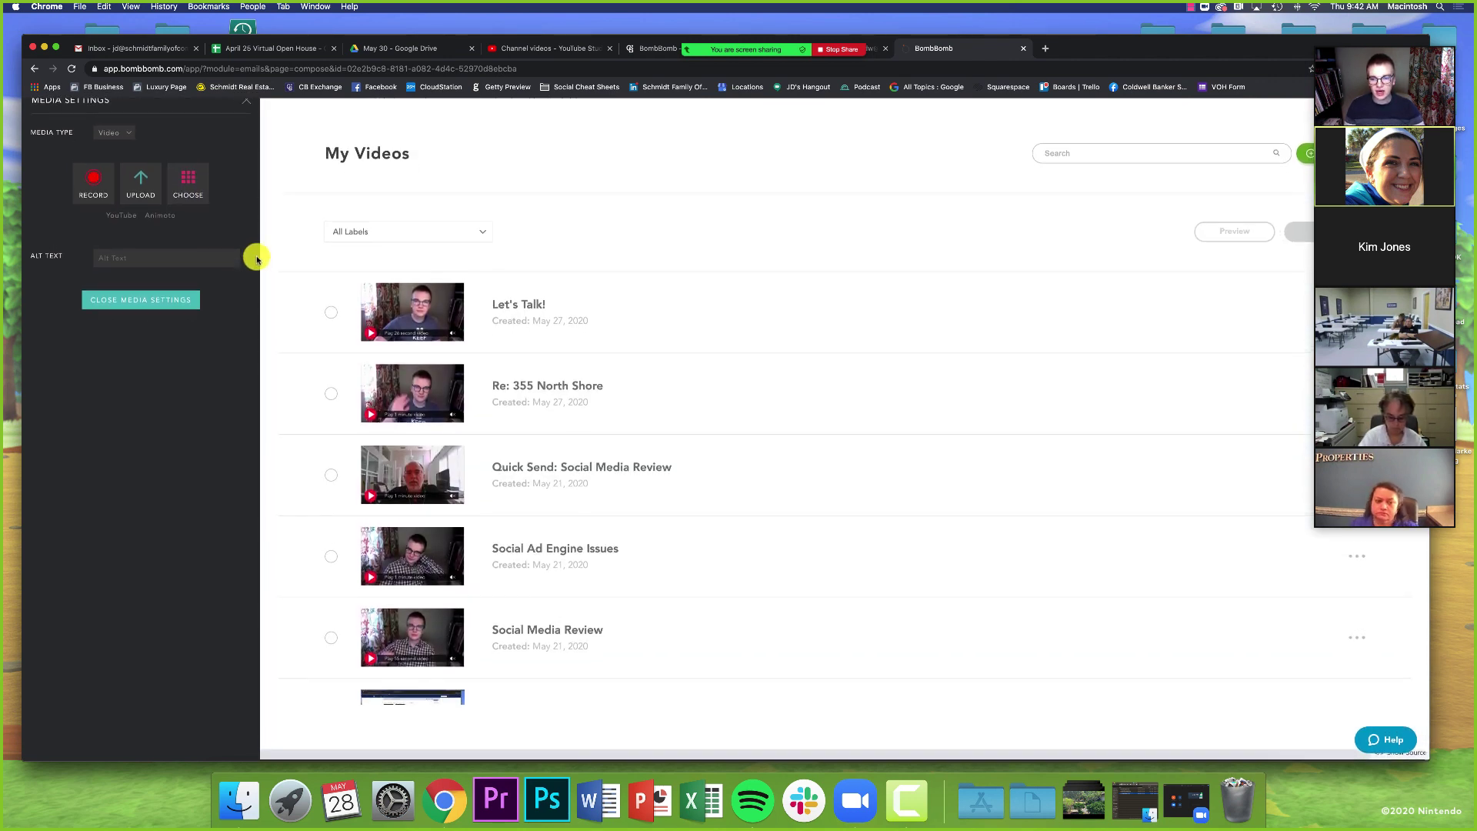
scroll(519, 302, "down", 2)
scroll(521, 320, "up", 2)
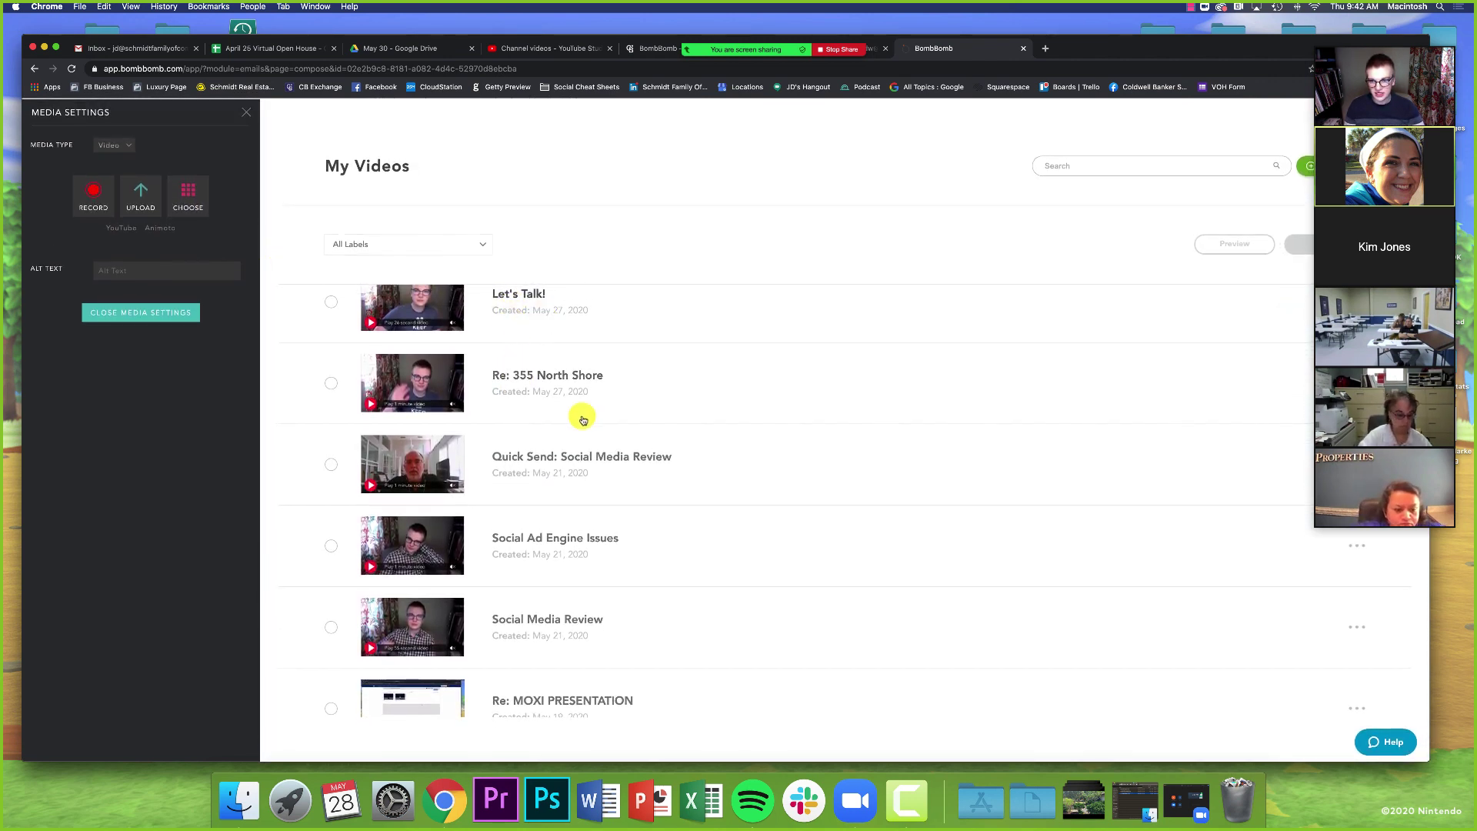
scroll(509, 346, "down", 3)
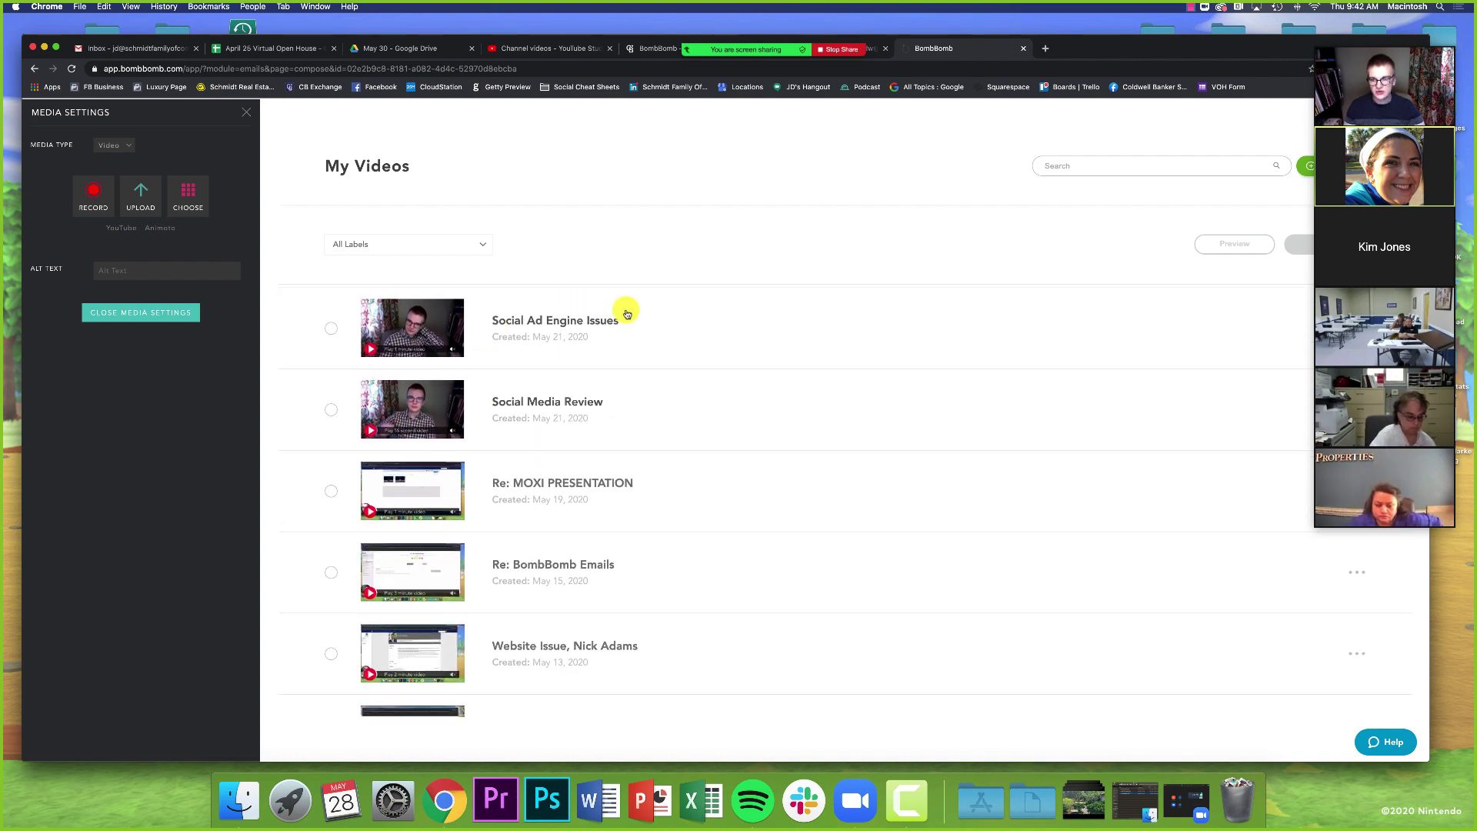
left_click(643, 410)
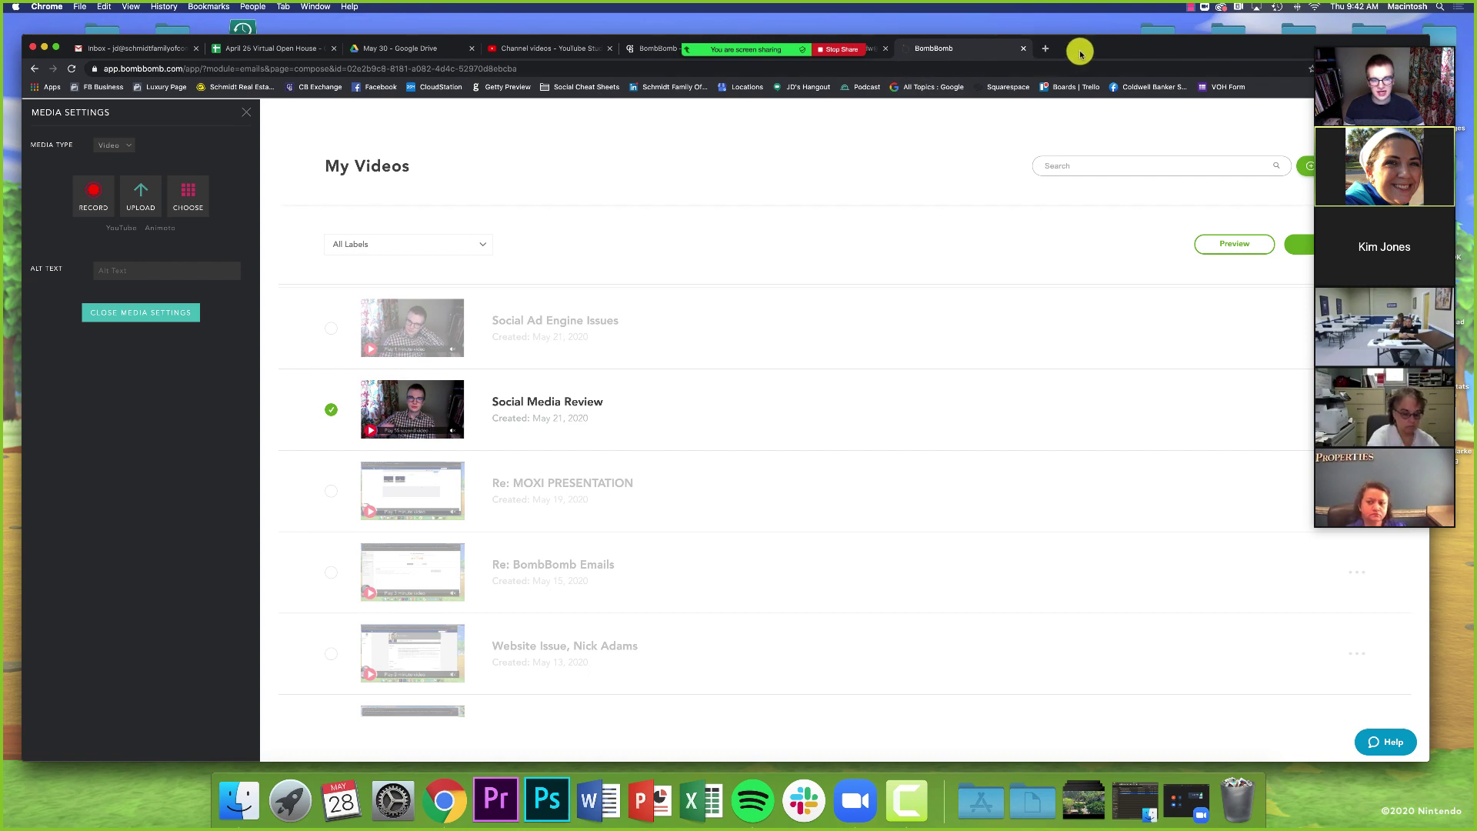
left_click_drag(1080, 52, 1008, 49)
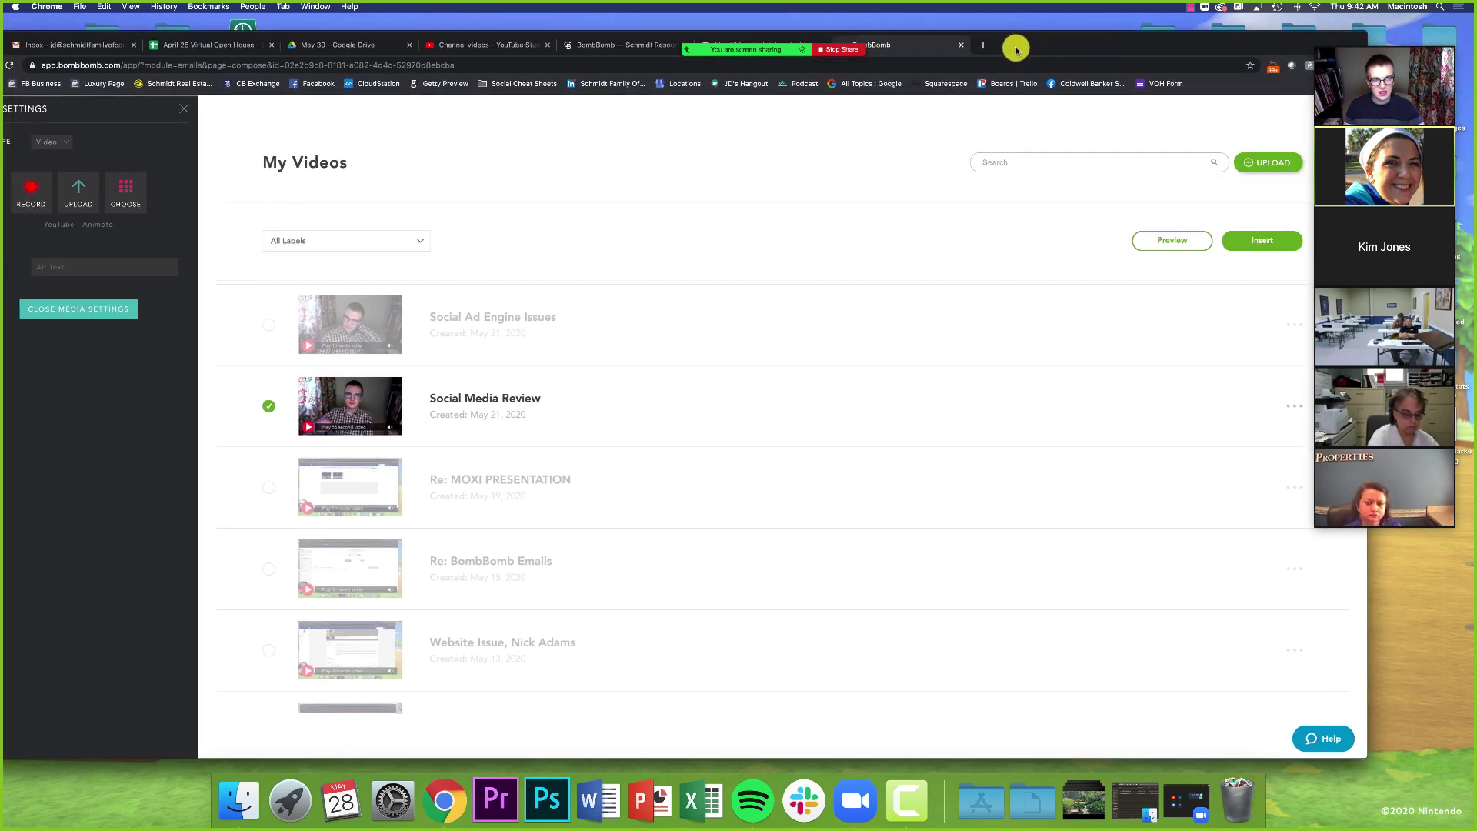
left_click(1250, 241)
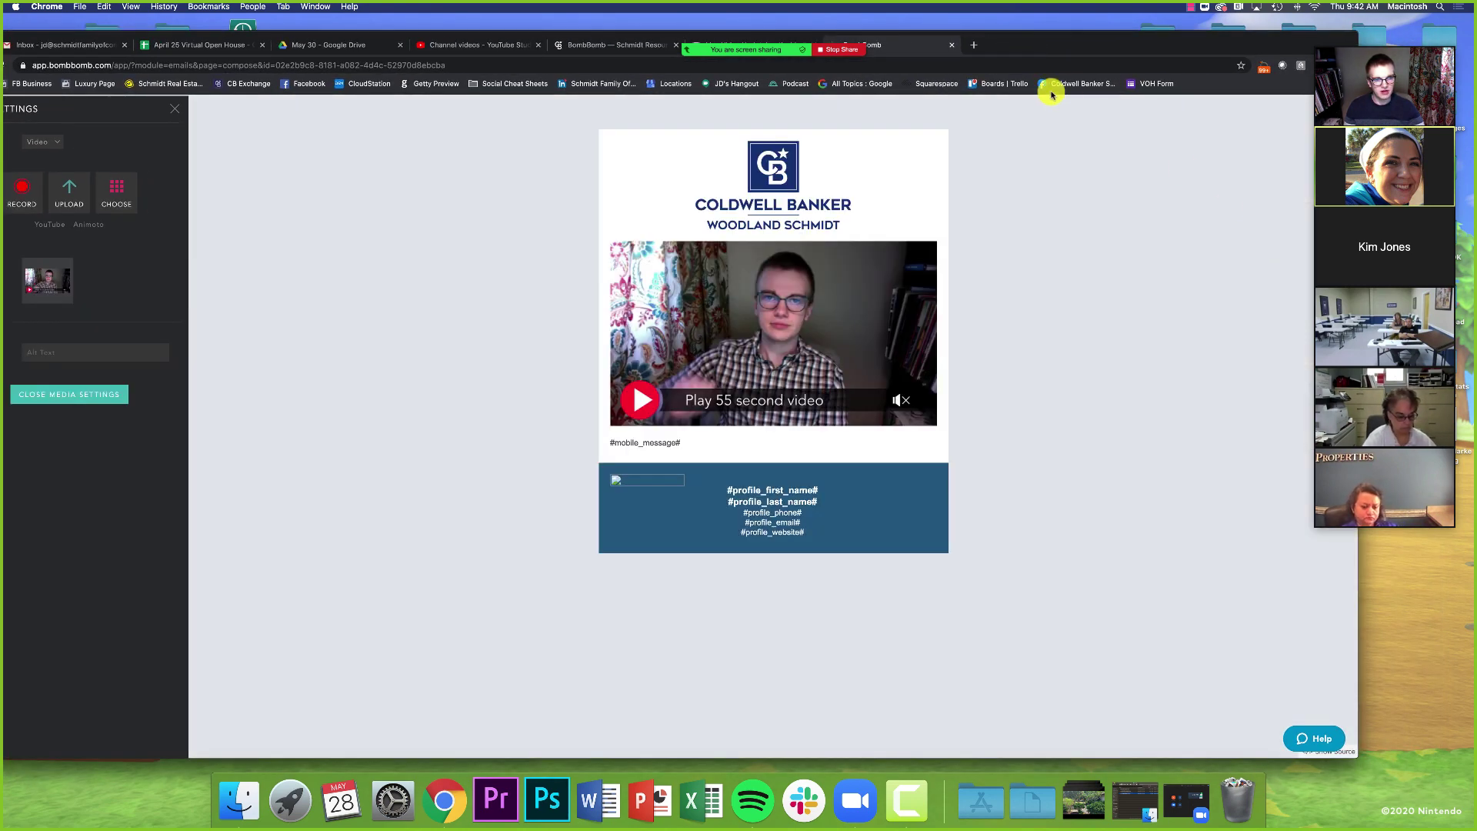
left_click_drag(1124, 39, 1151, 40)
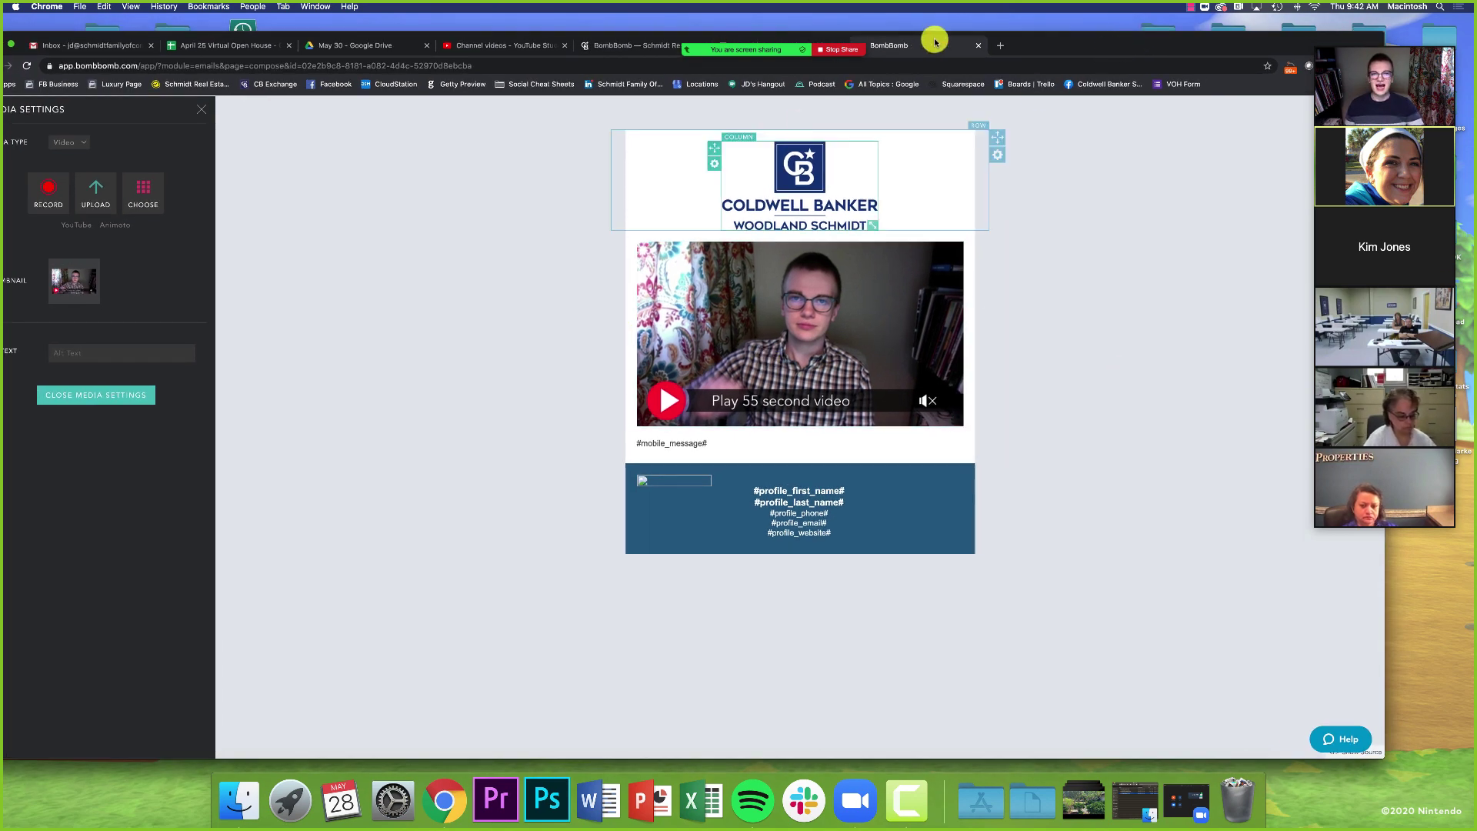
left_click_drag(1048, 43, 1077, 40)
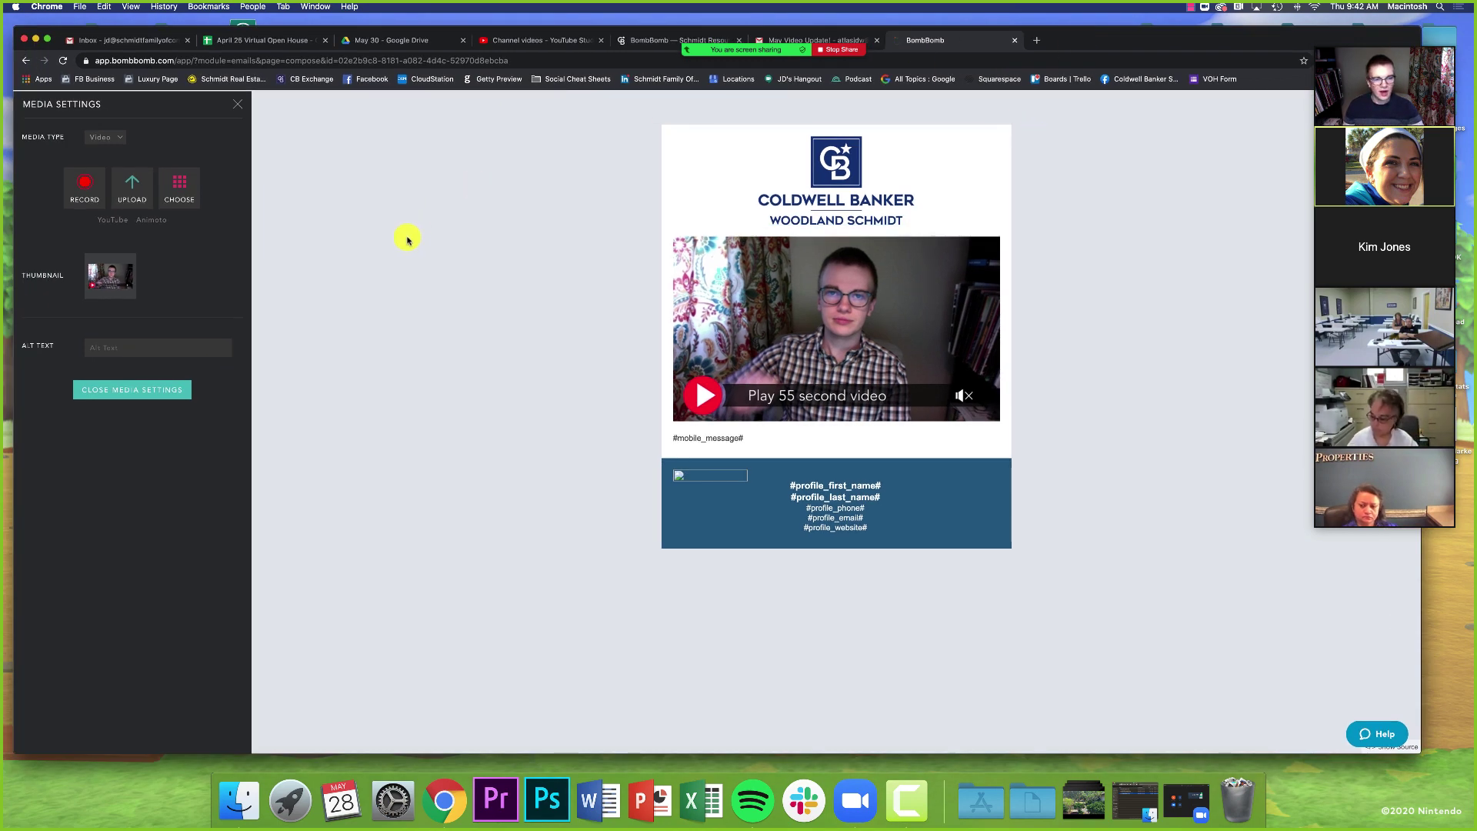
- Drag a Text block from Layout into the email just below the Coldwell Banker logo
left_click(238, 105)
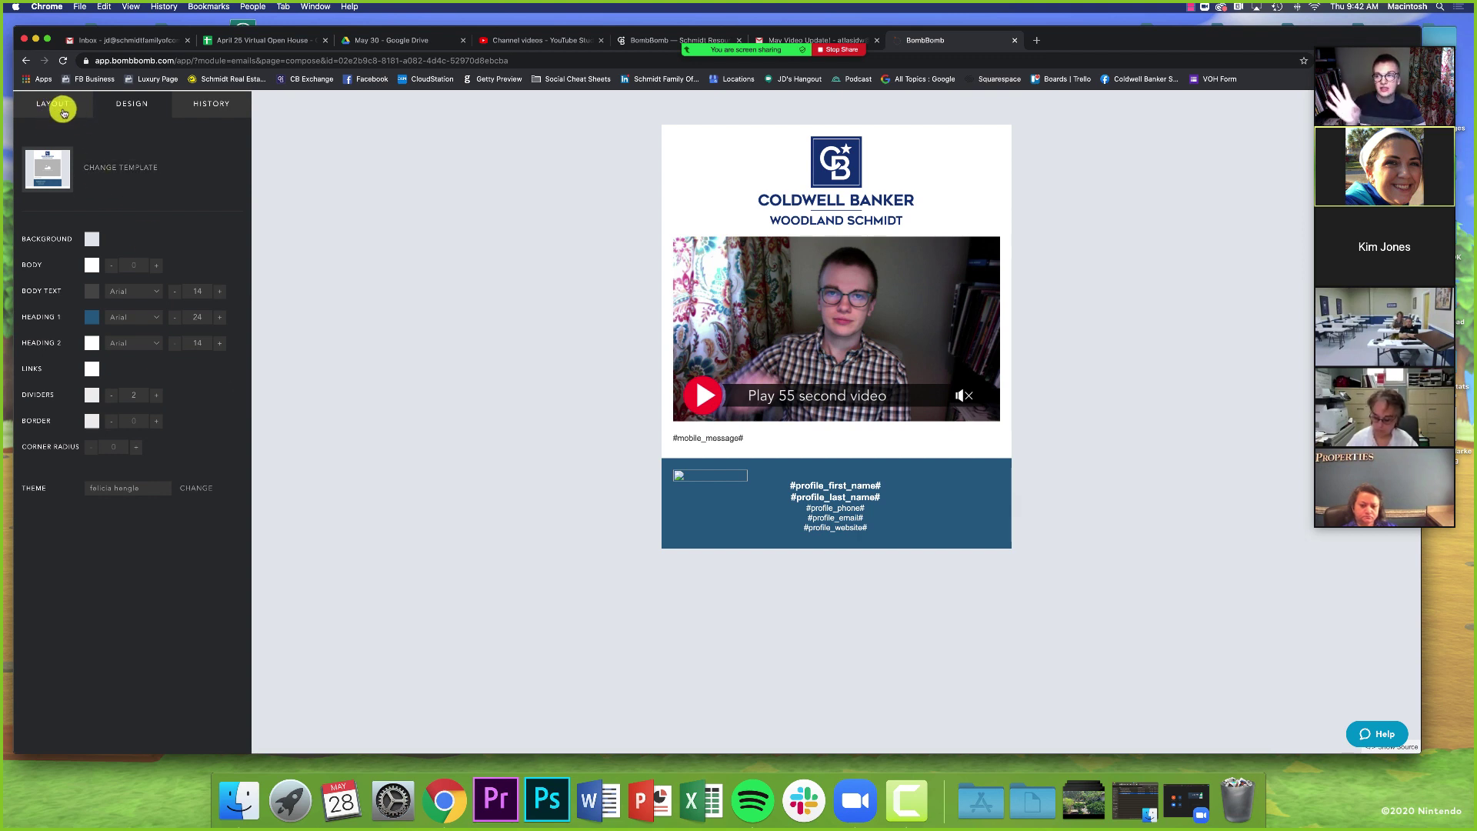
left_click(63, 110)
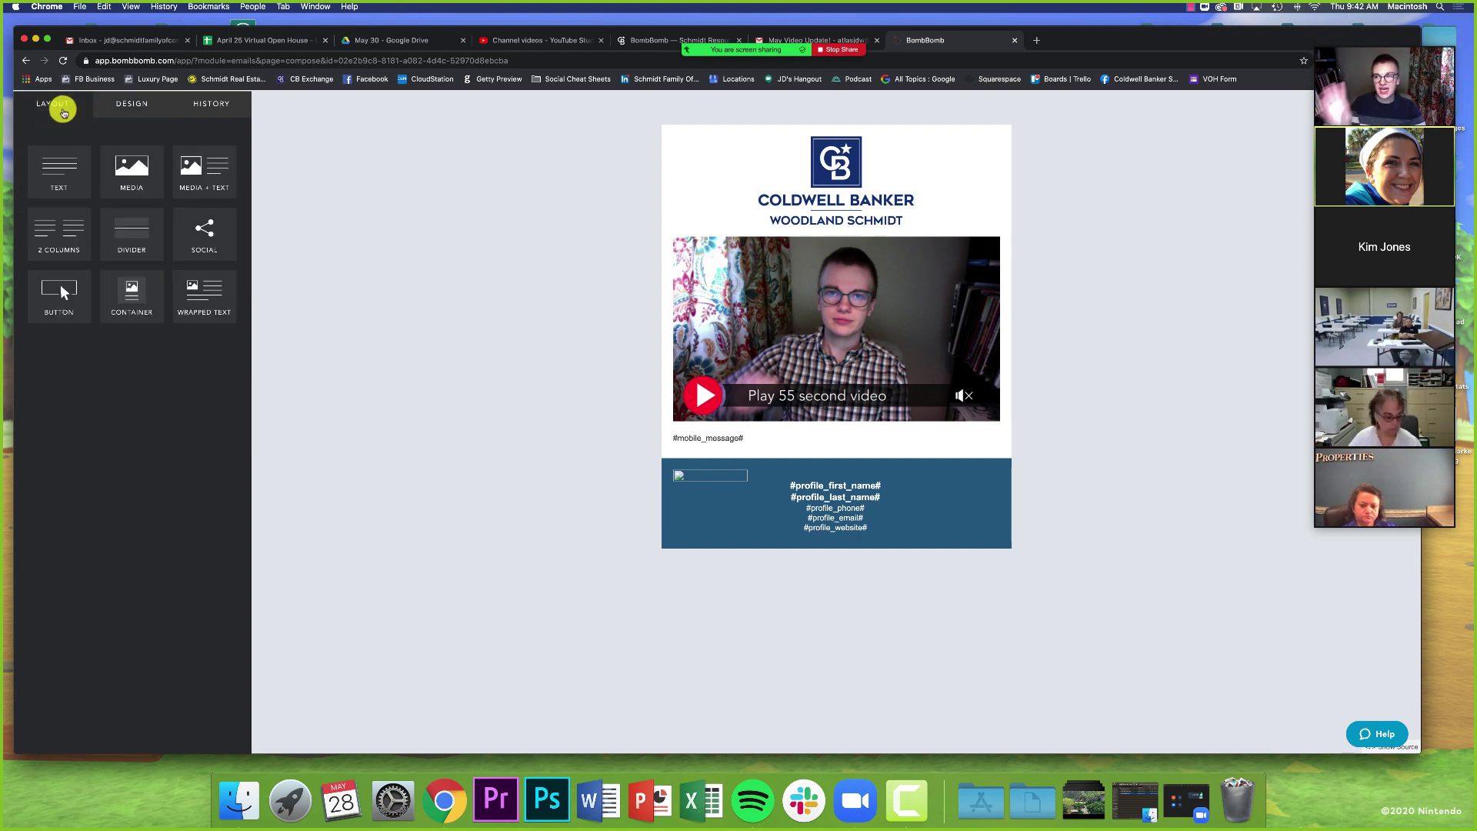
left_click(56, 179)
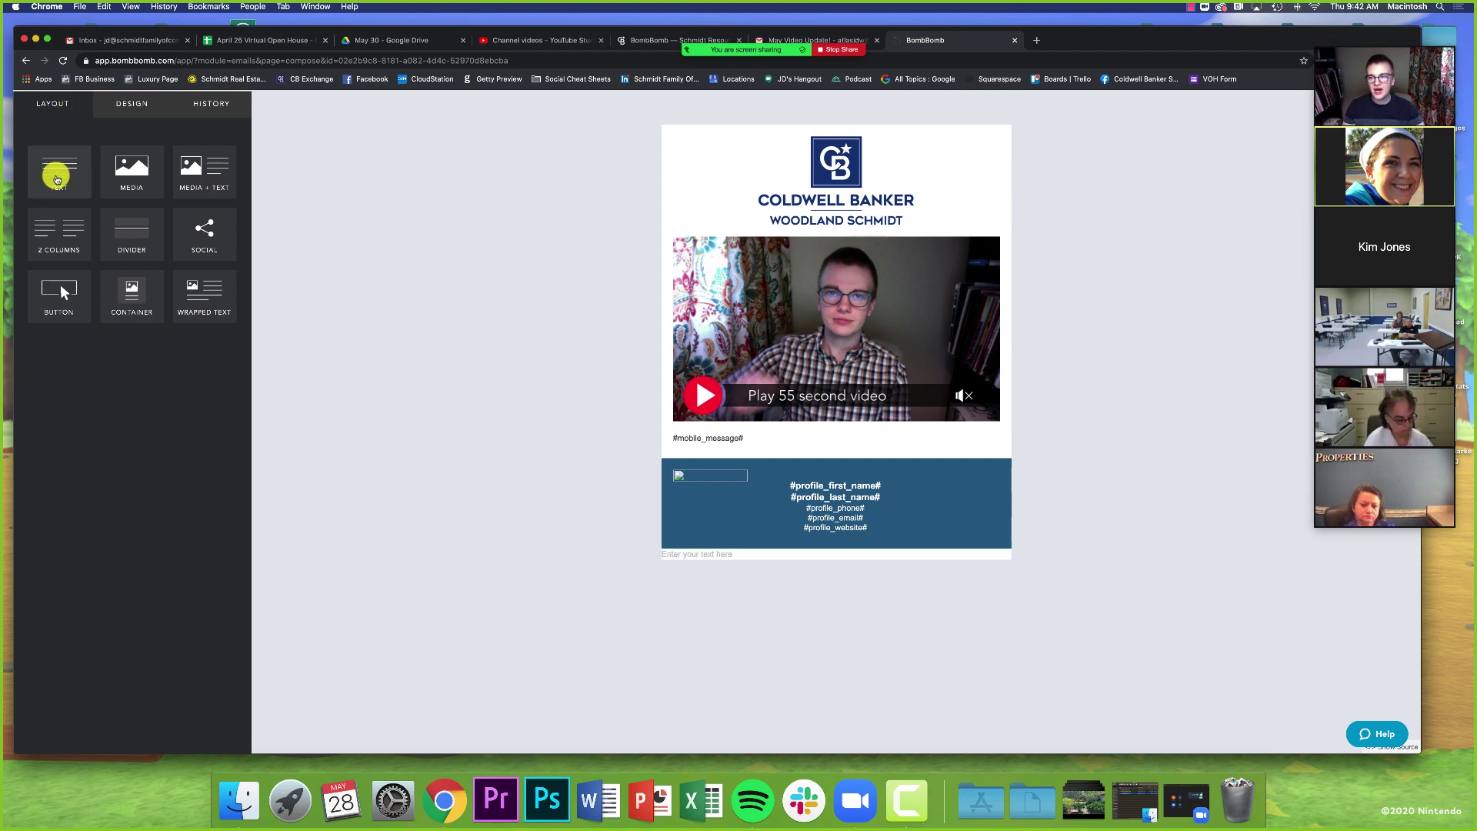
left_click_drag(56, 179, 828, 264)
left_click(719, 229)
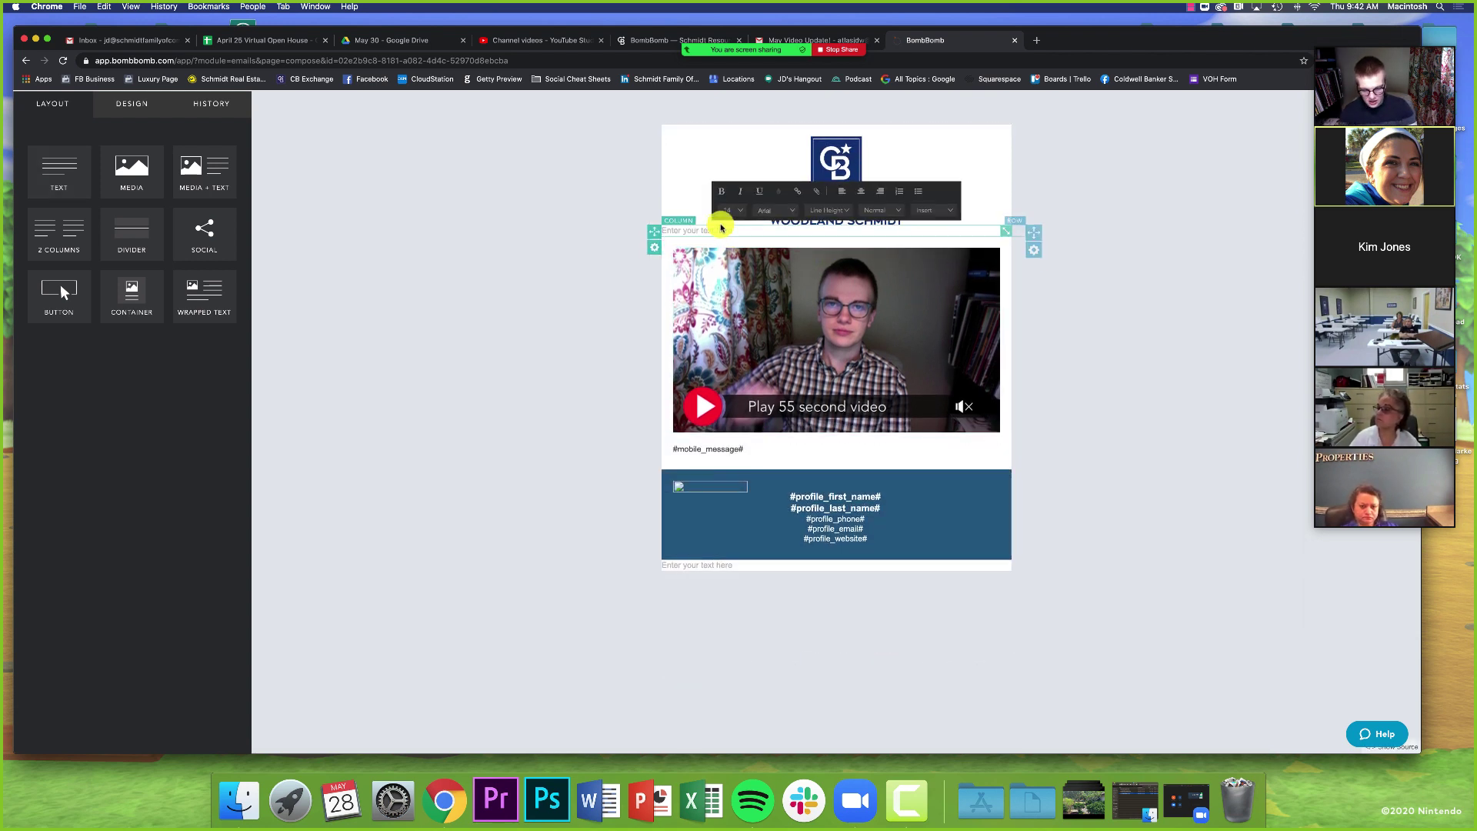
- Type the 'Happy May everyone!' West Michigan Market Update greeting into the text block
type("Hap")
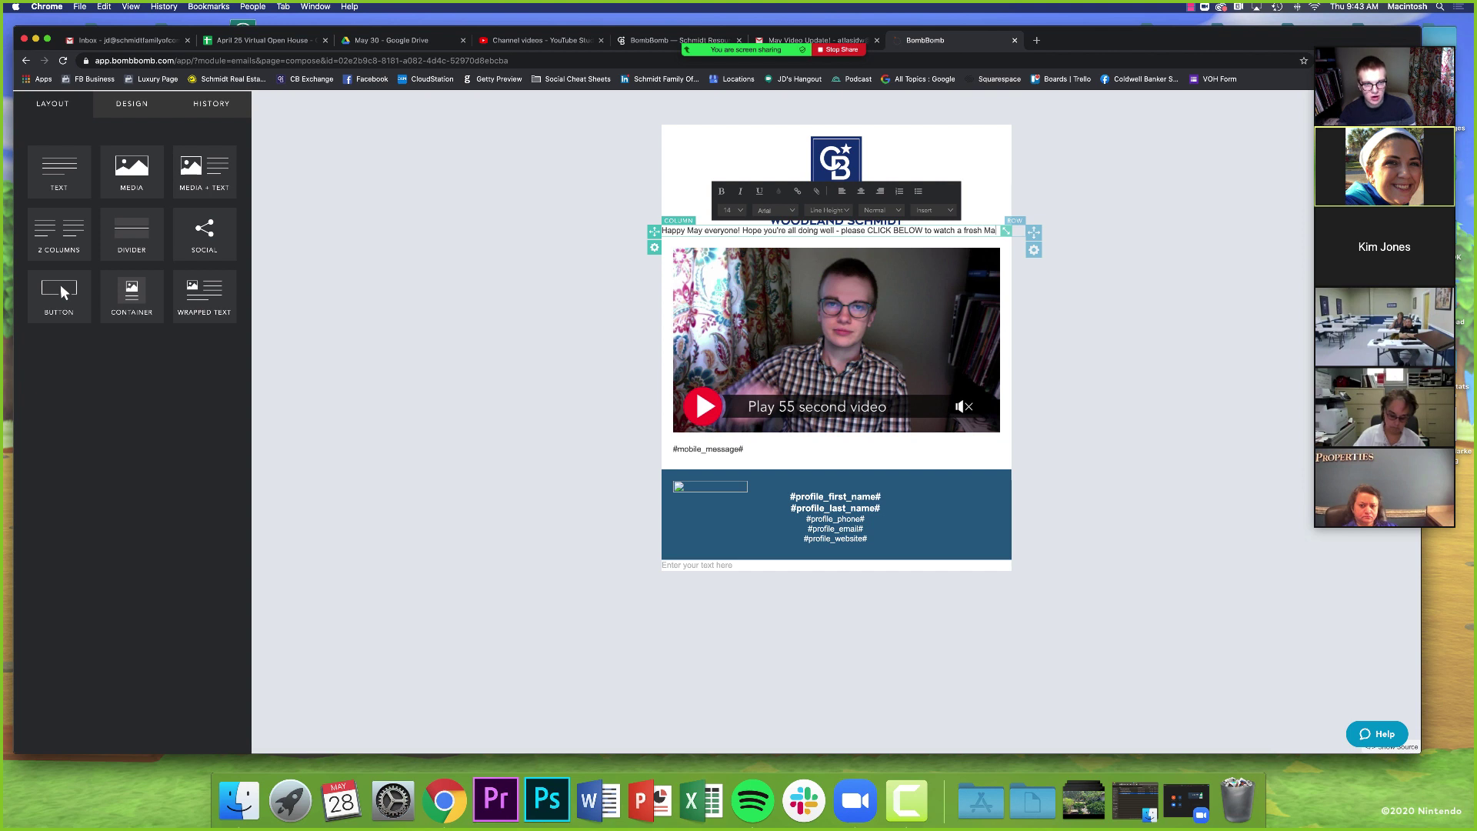
type("et Update on the West JMic")
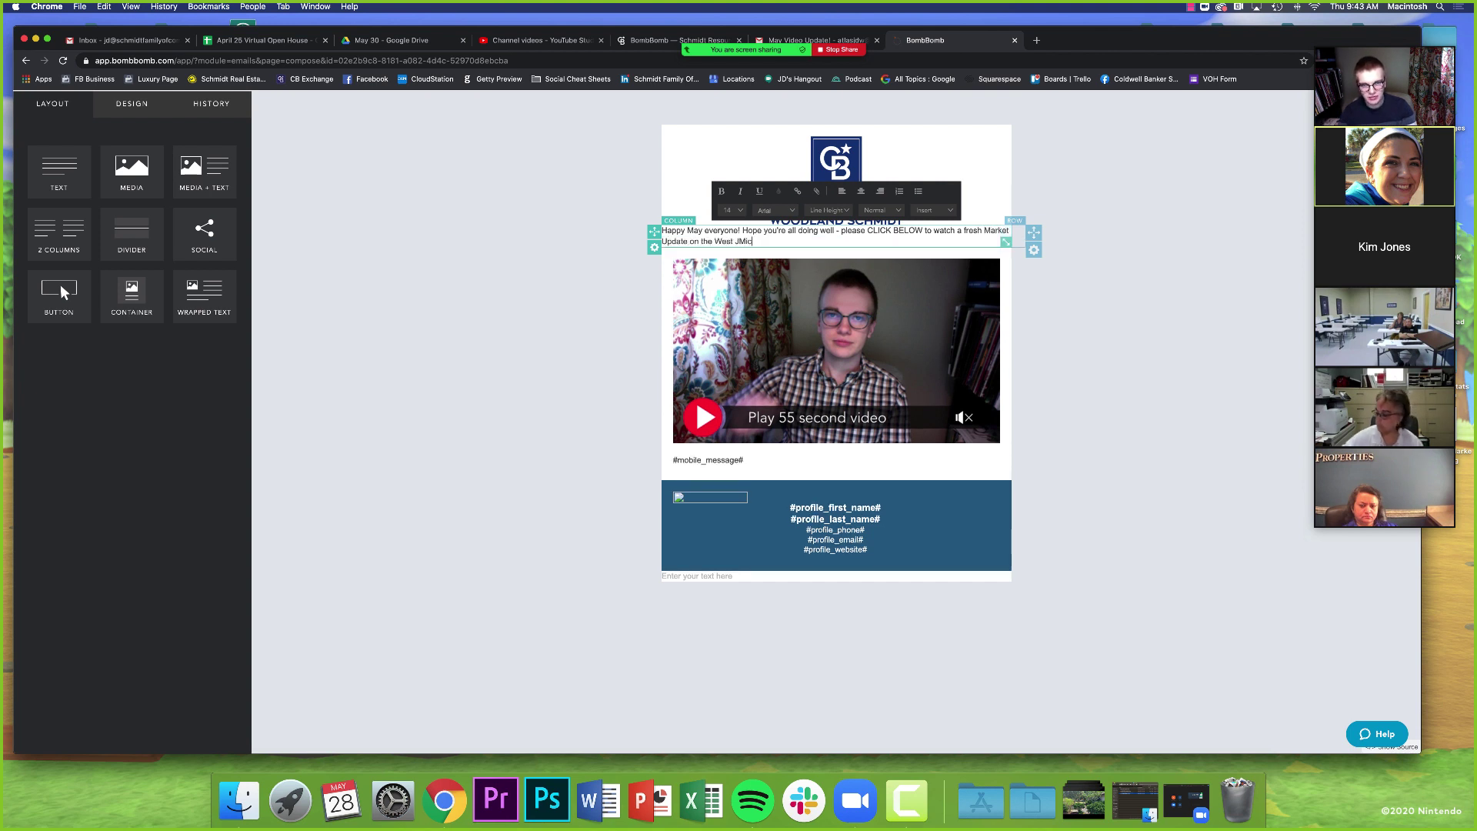
key("BackSpace")
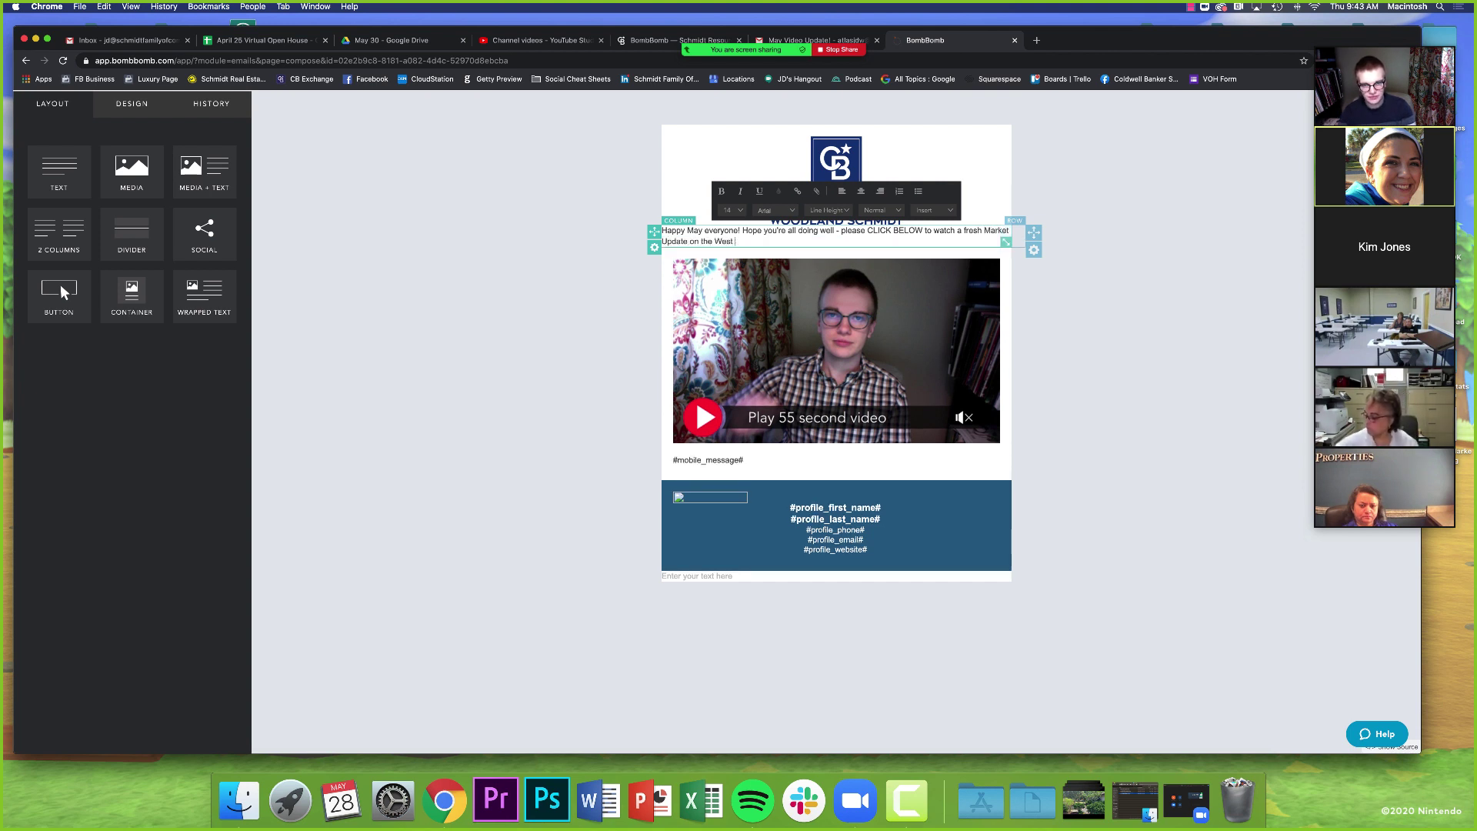
type("rea!")
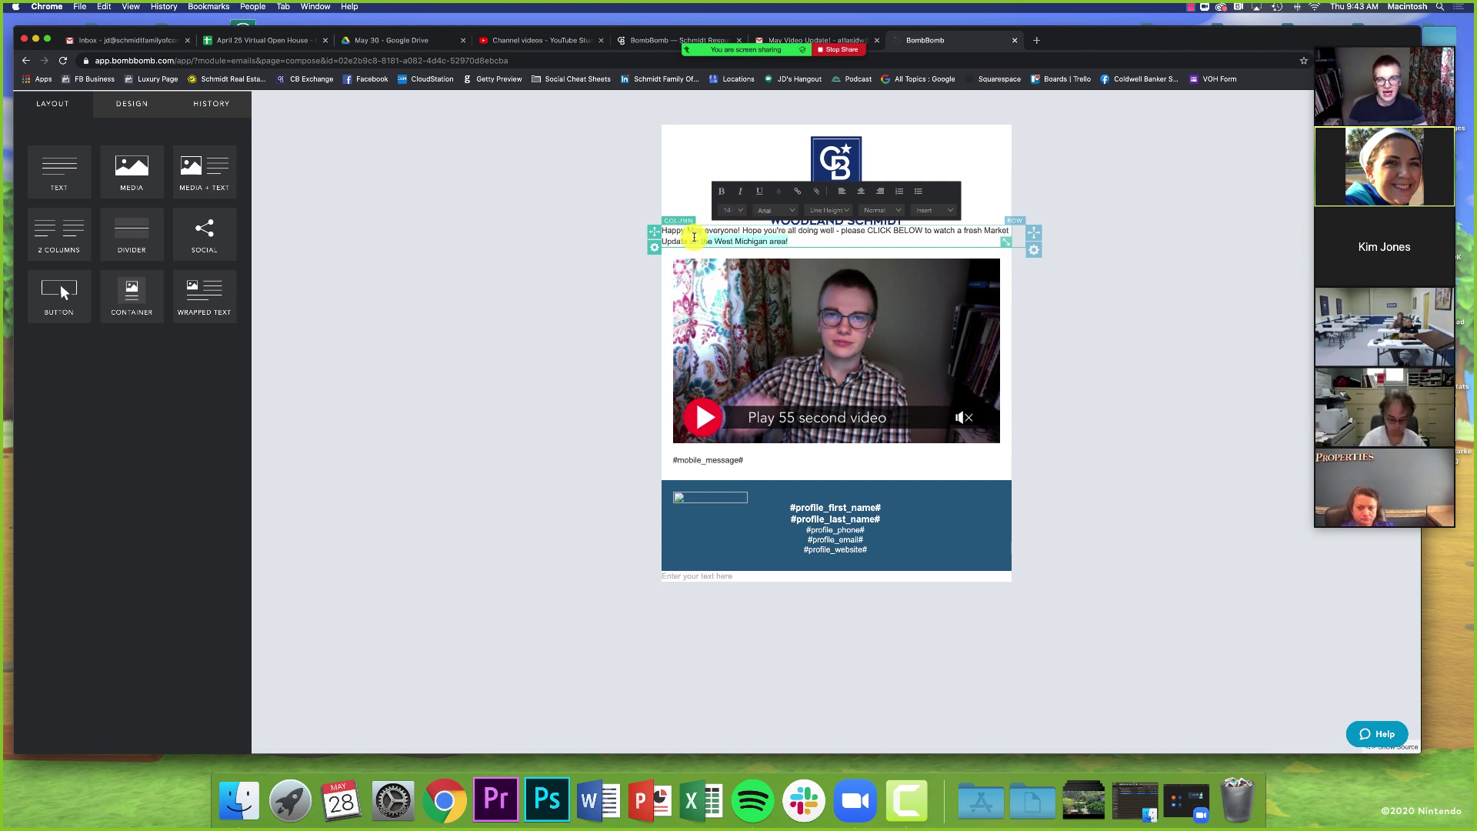
- Centre the greeting, make it bold at size 18, and move CLICK BELOW onto its own line
left_click(862, 192)
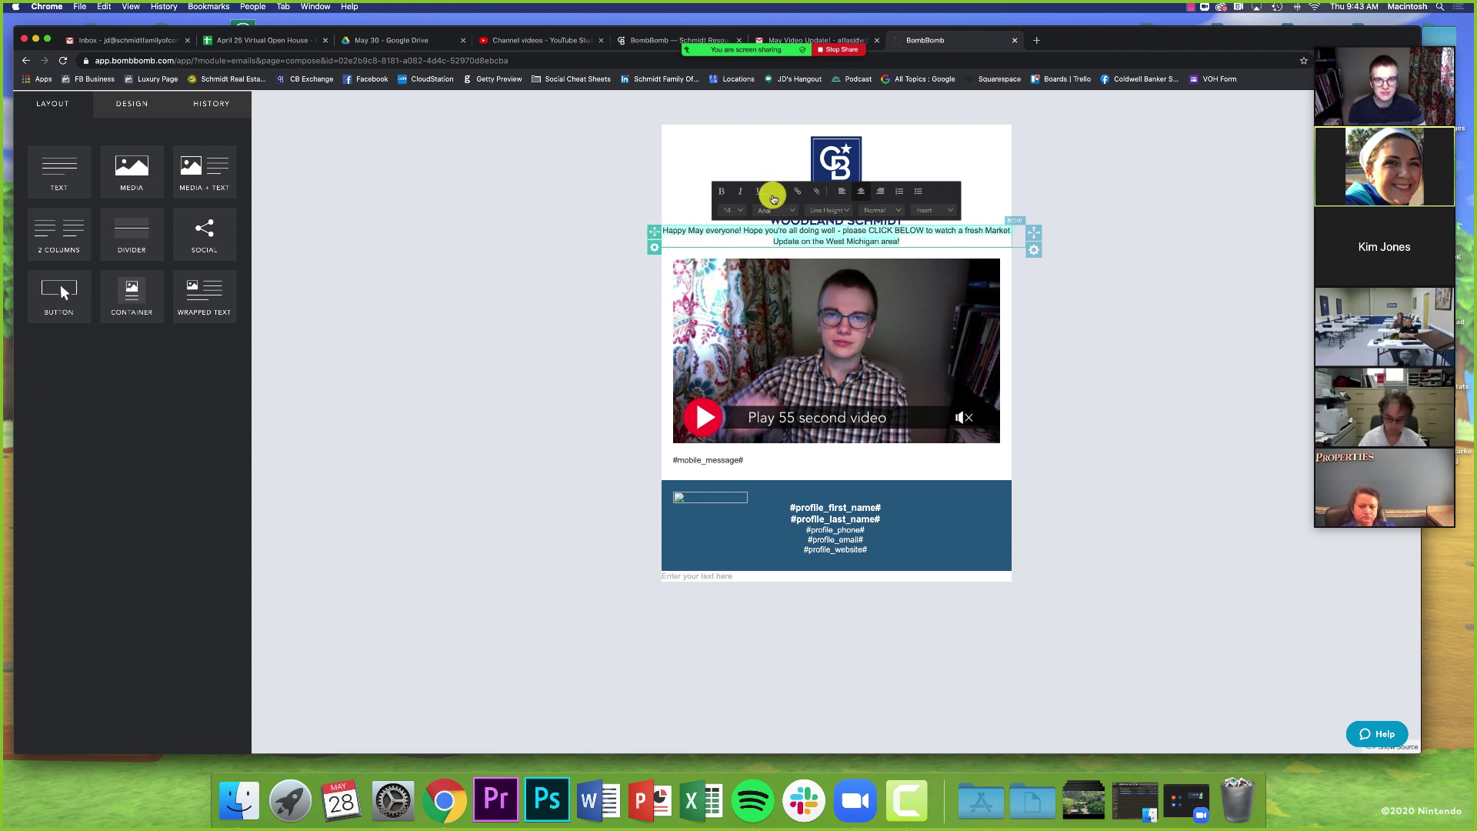
left_click(722, 192)
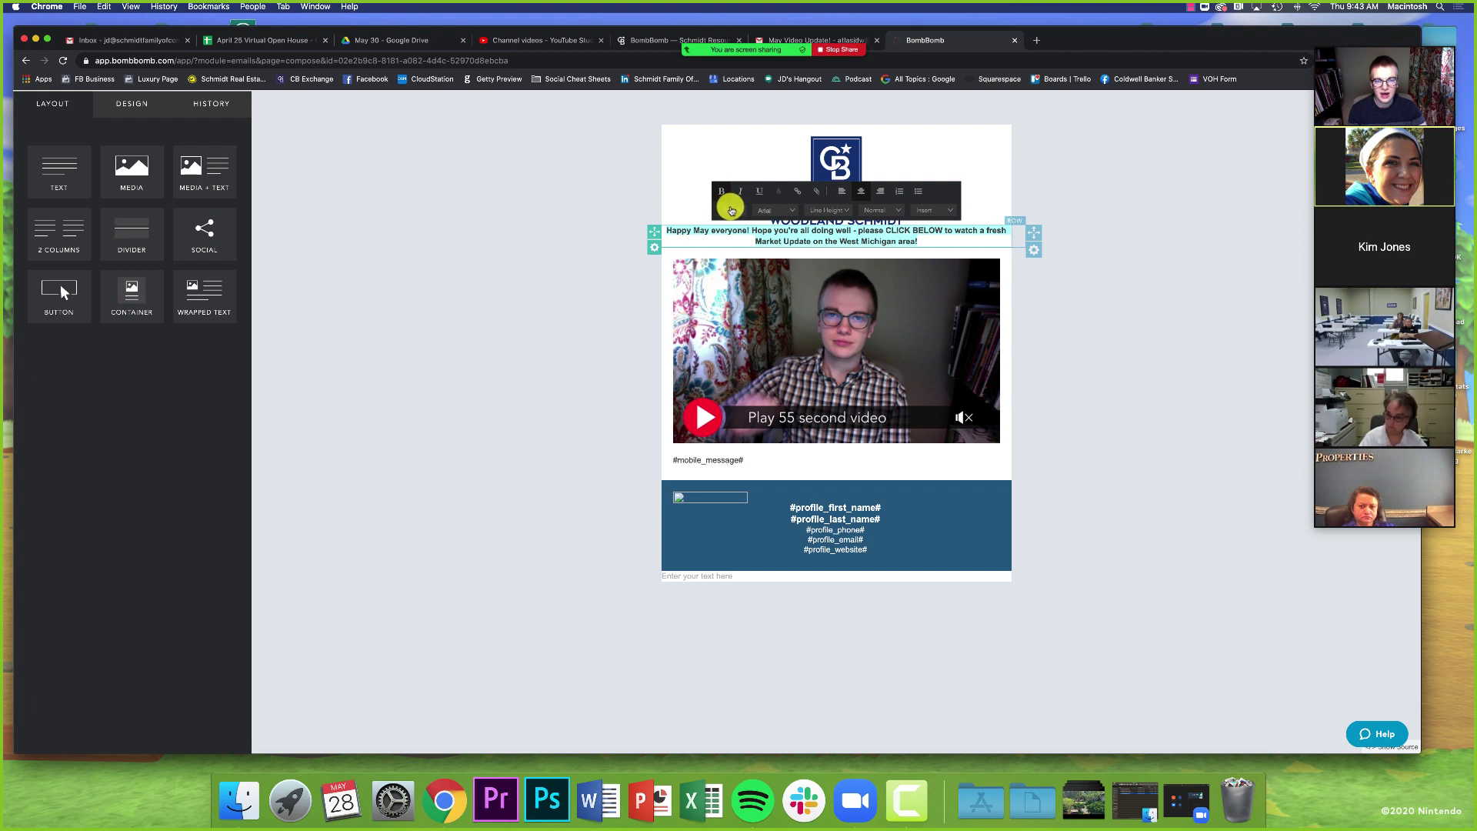
left_click(730, 210)
scroll(738, 254, "down", 2)
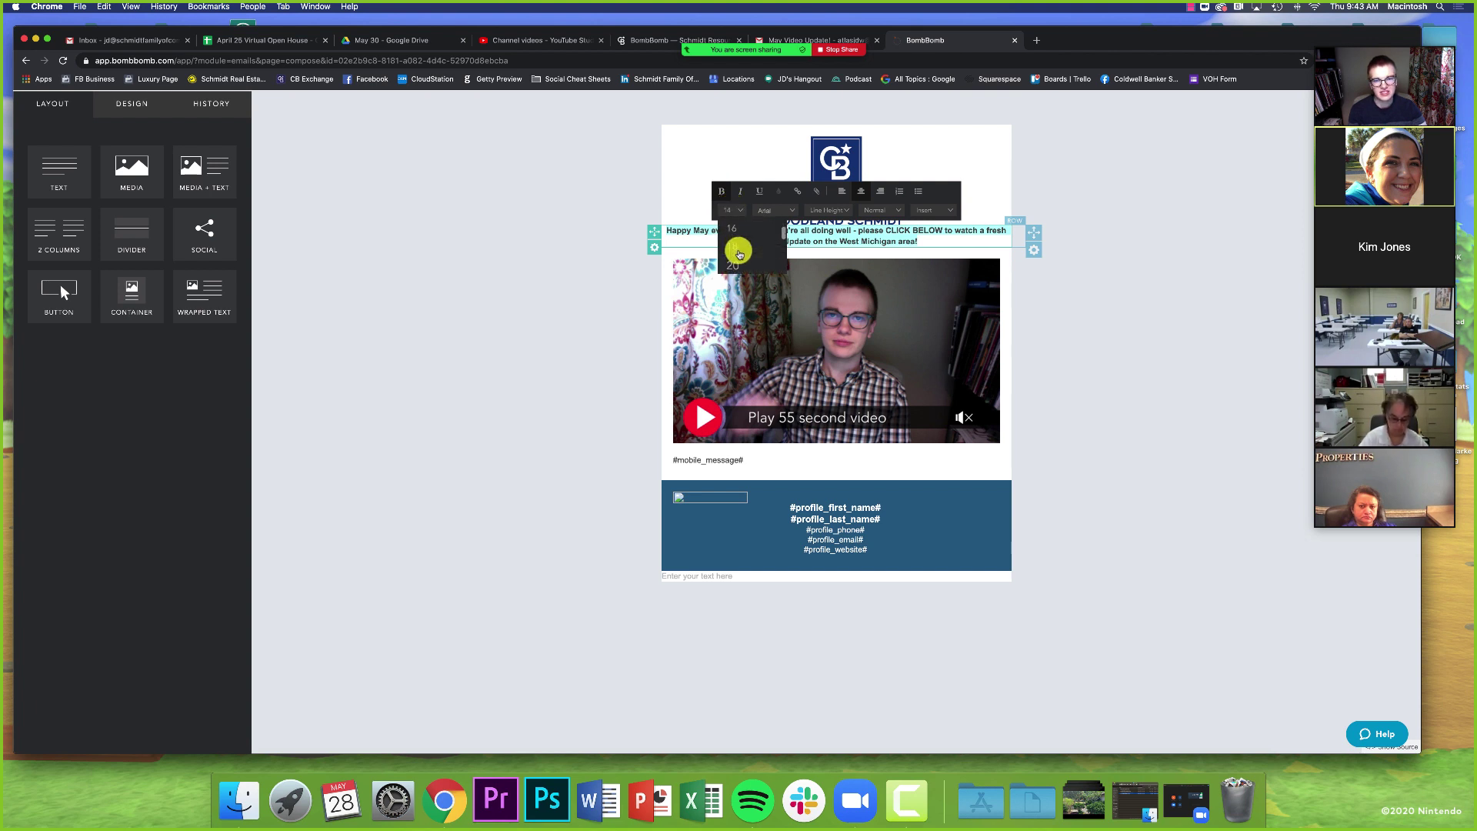
left_click(740, 237)
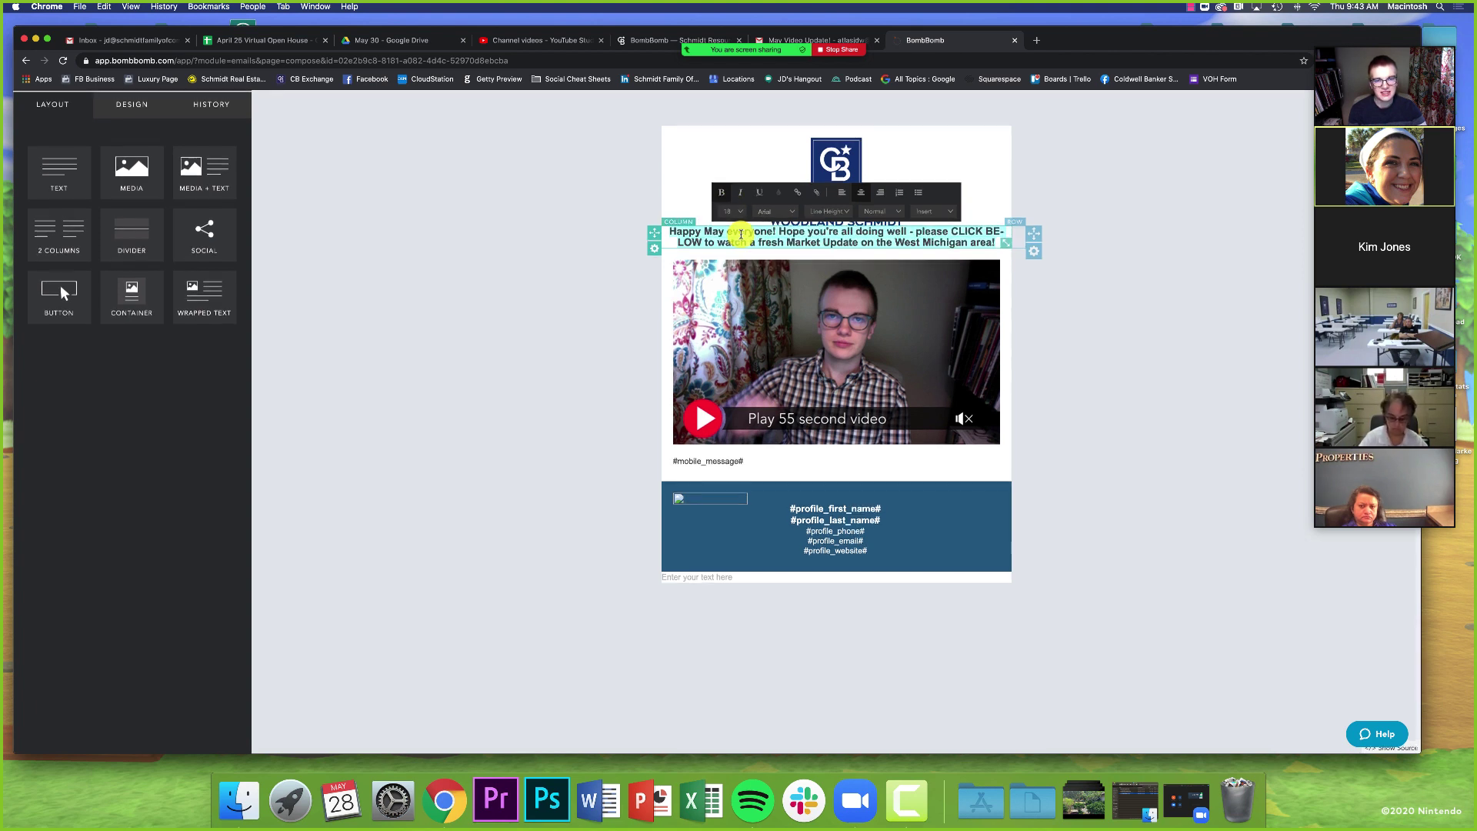
left_click(950, 231)
key("Return")
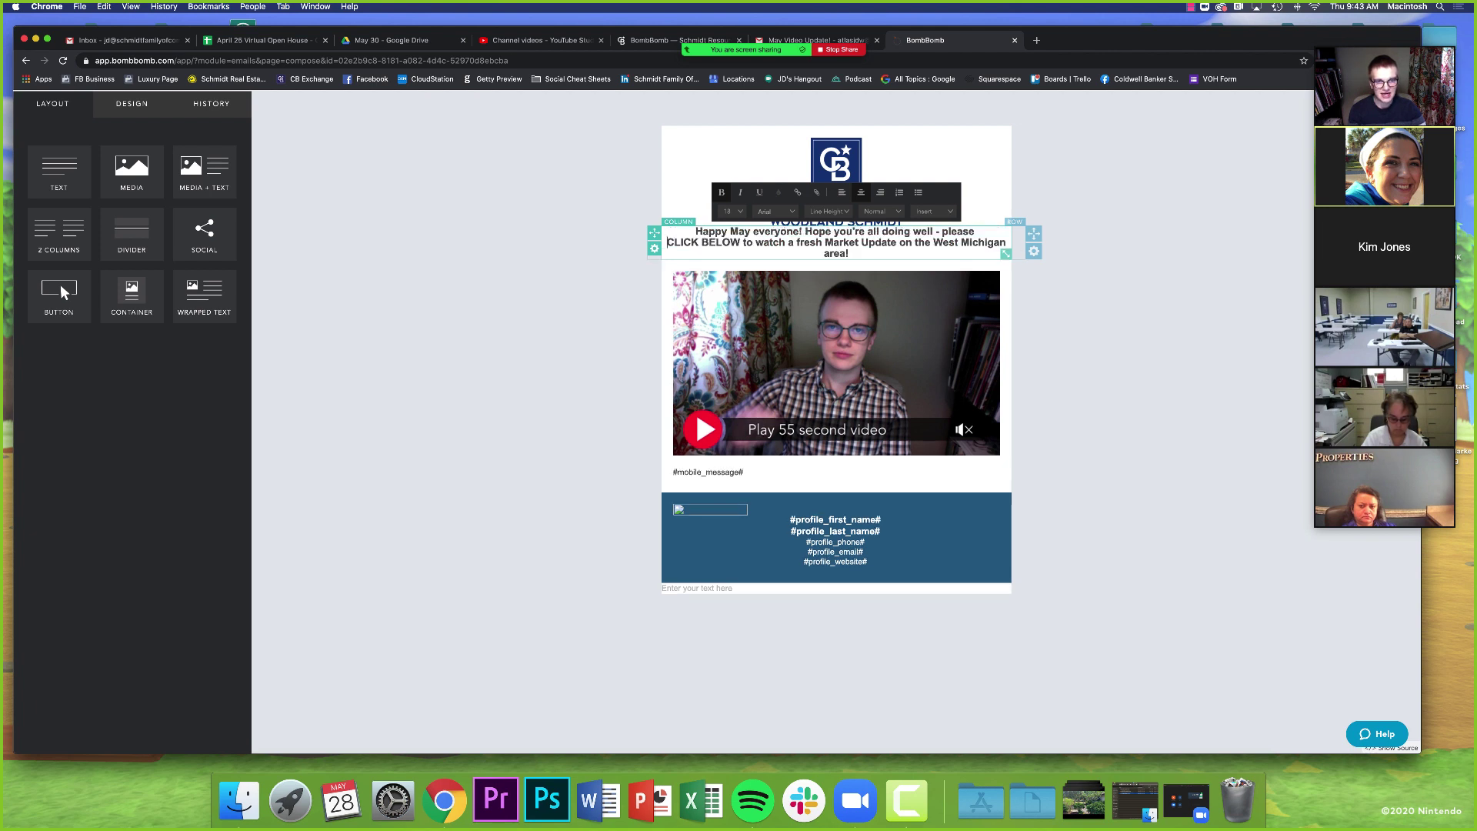
left_click(1140, 301)
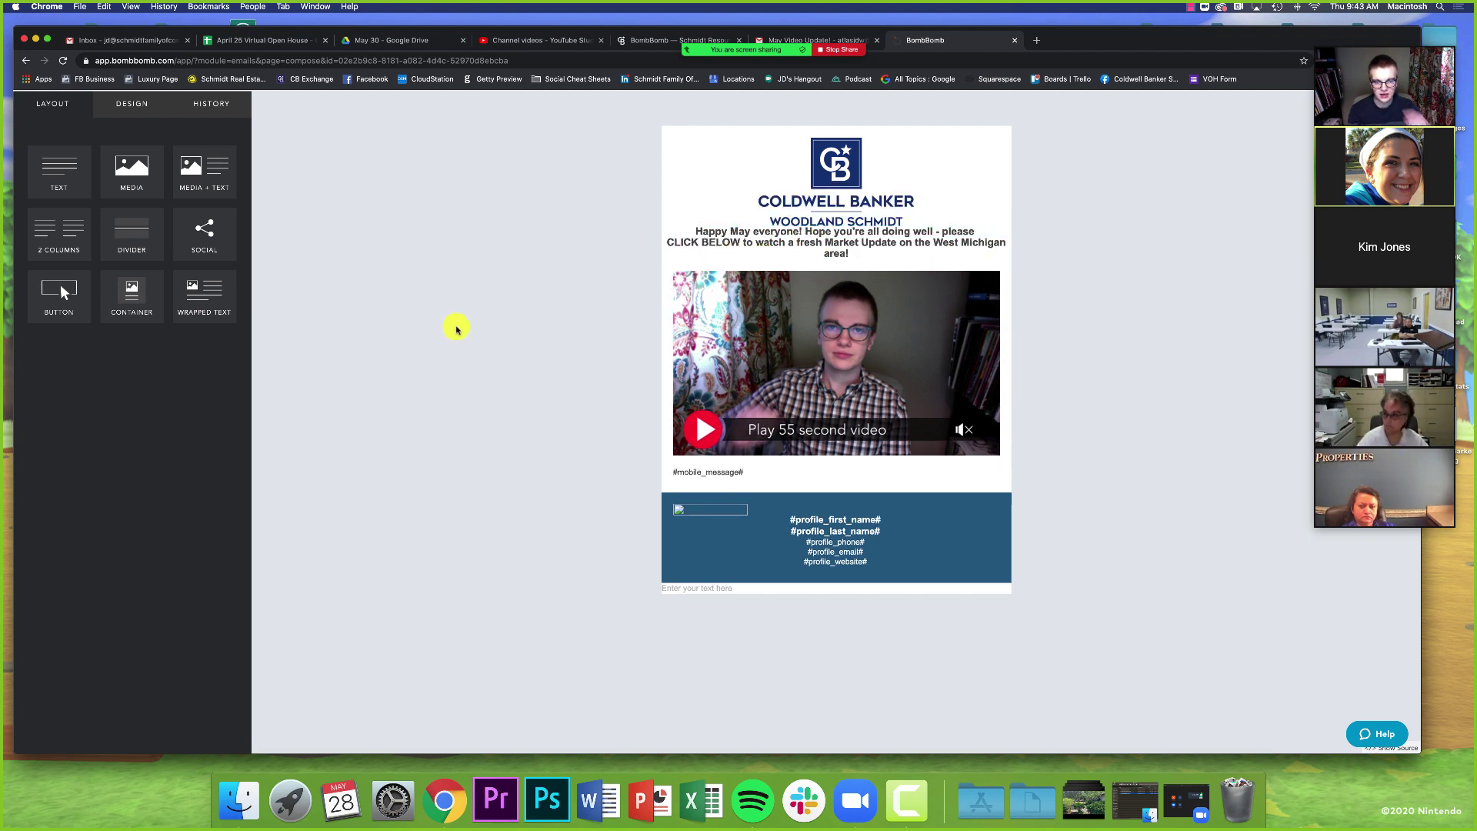
left_click(810, 242)
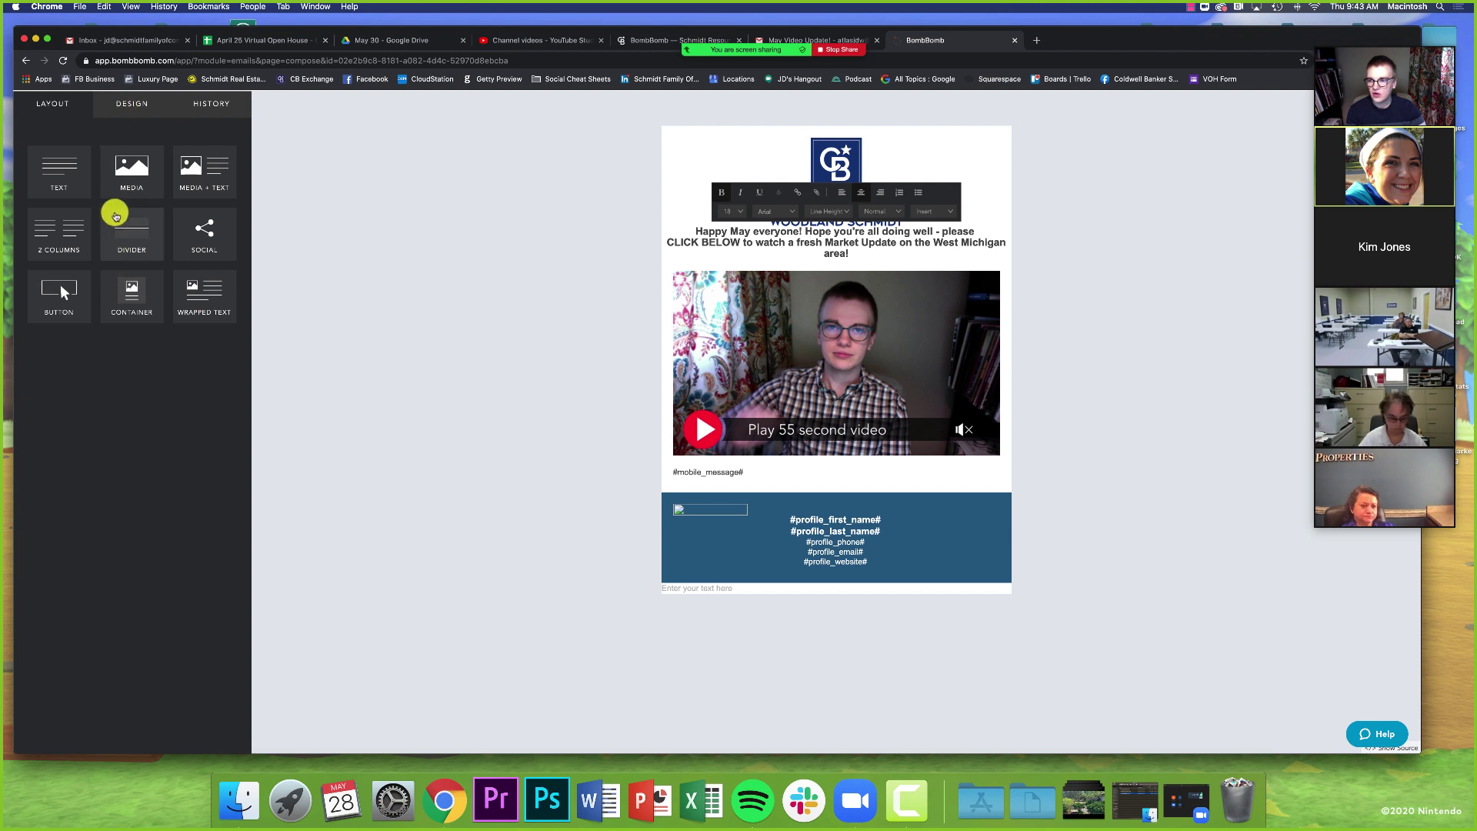
- Insert a divider line between the Woodland Schmidt logo and the greeting
left_click(446, 270)
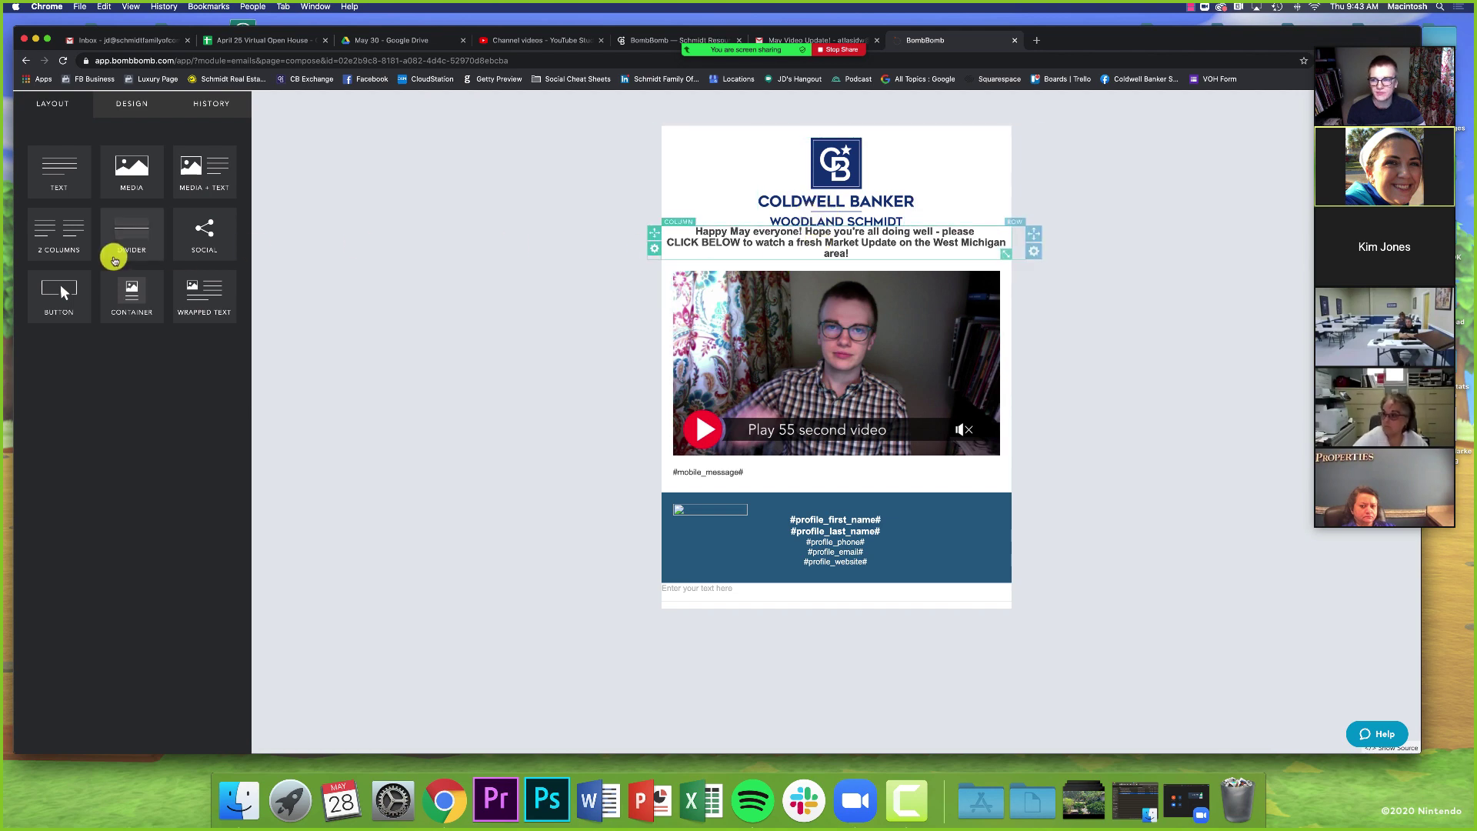
left_click_drag(126, 234, 731, 260)
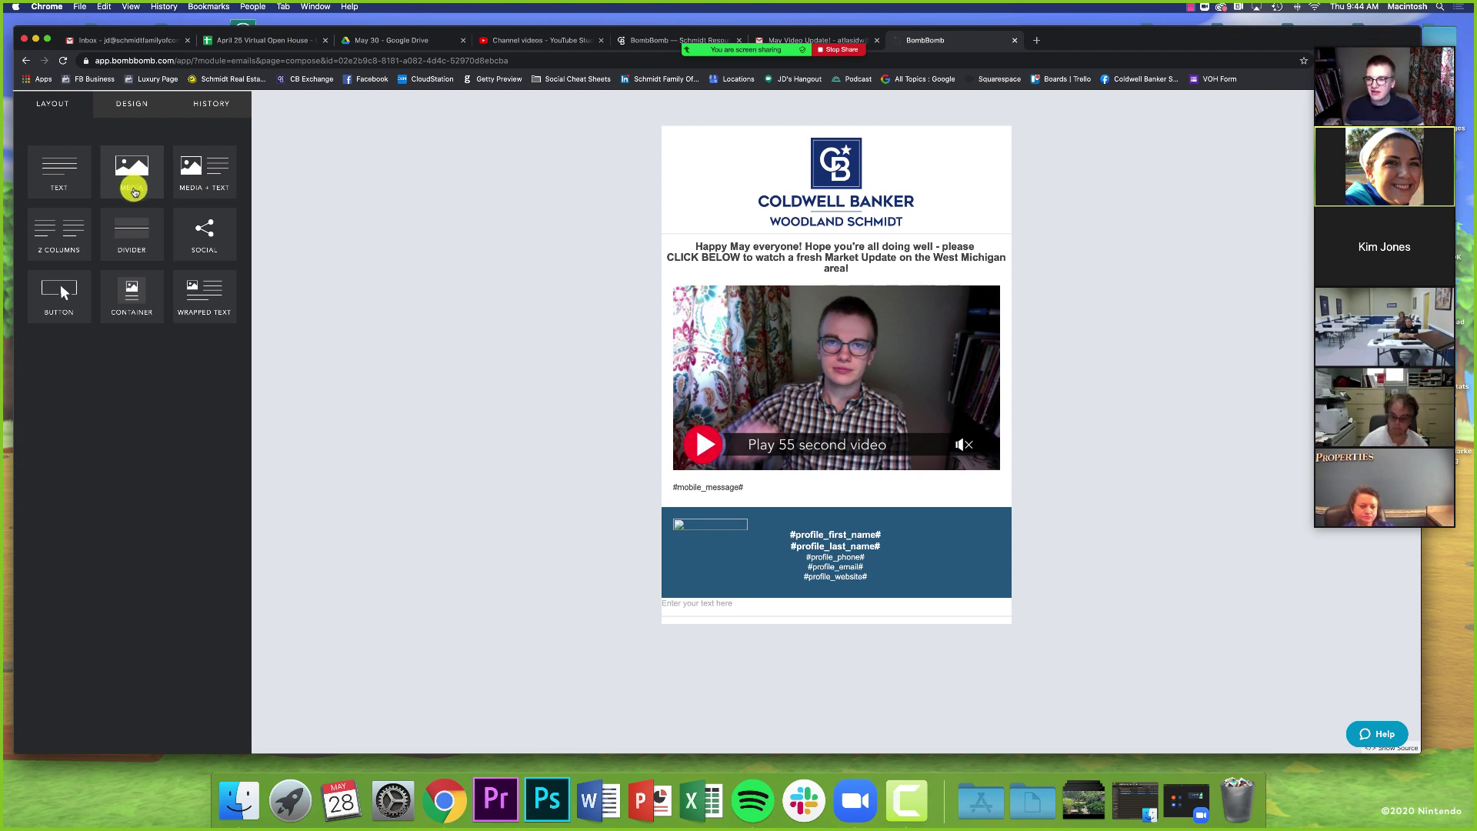
- Add an image block below the video with the uploaded VirtualOpenHouse_May30_MI.jpg banner
left_click_drag(130, 189, 765, 565)
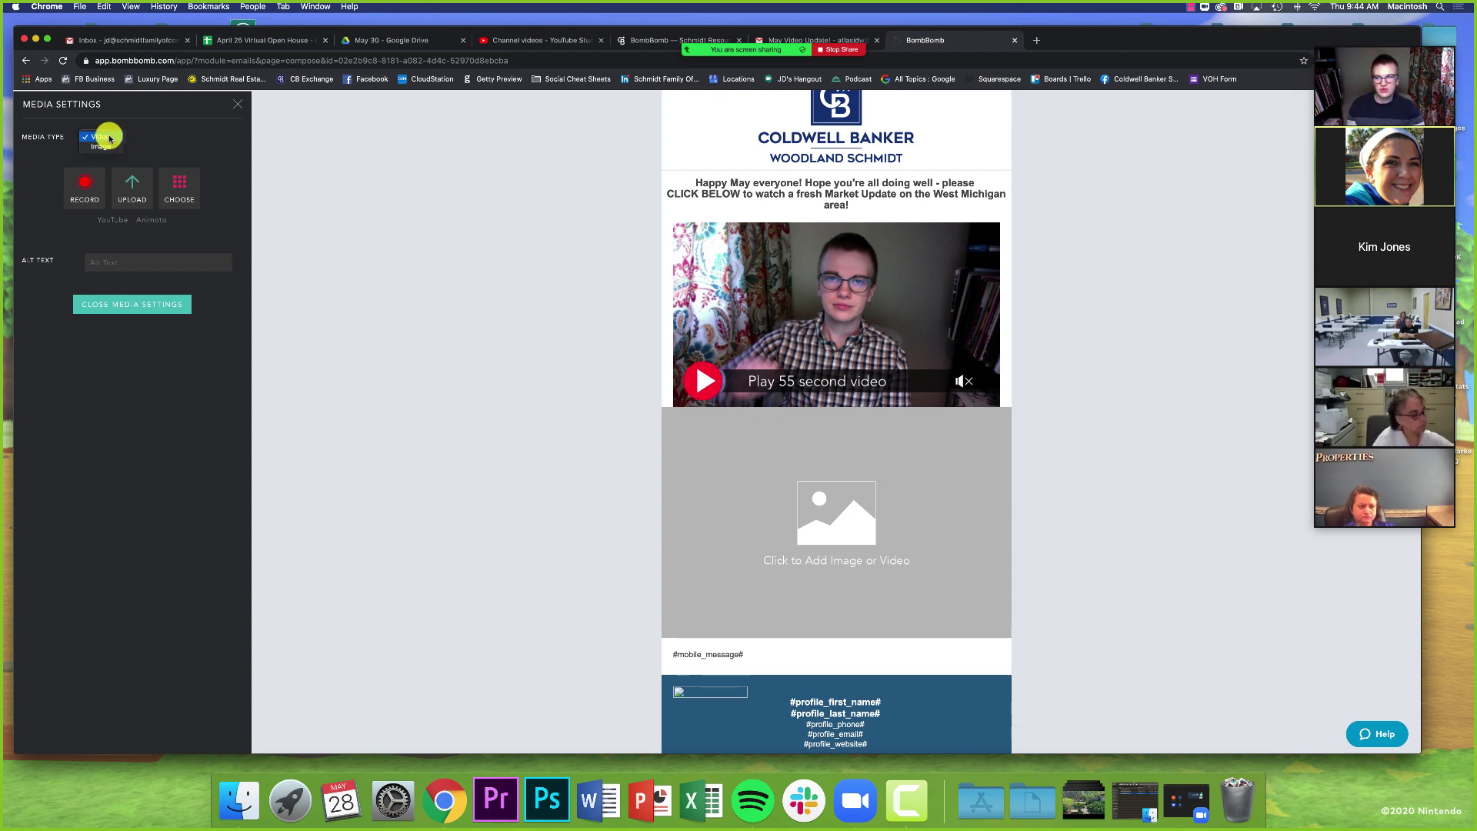
left_click(105, 147)
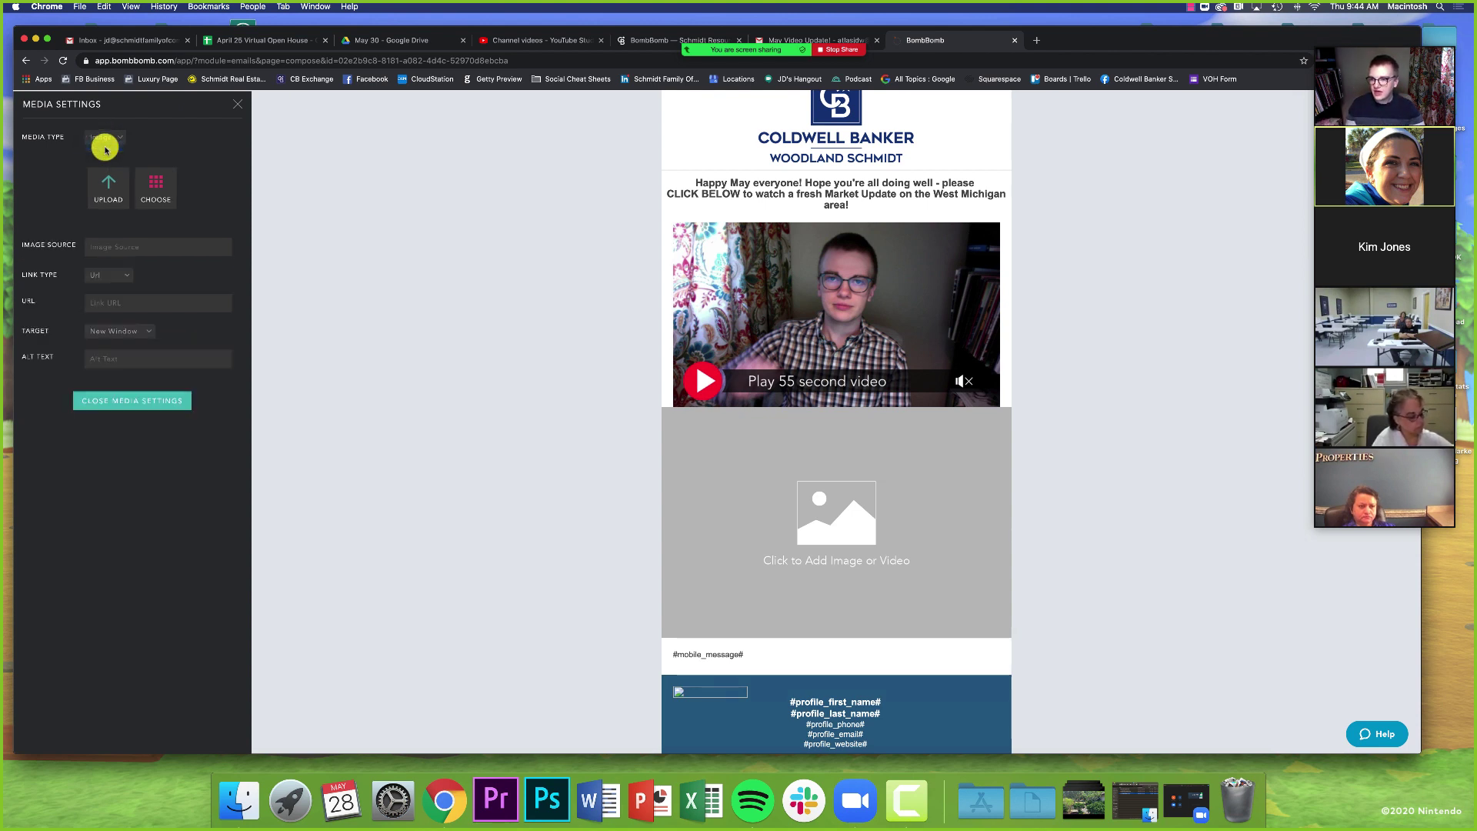
left_click(116, 187)
left_click(621, 176)
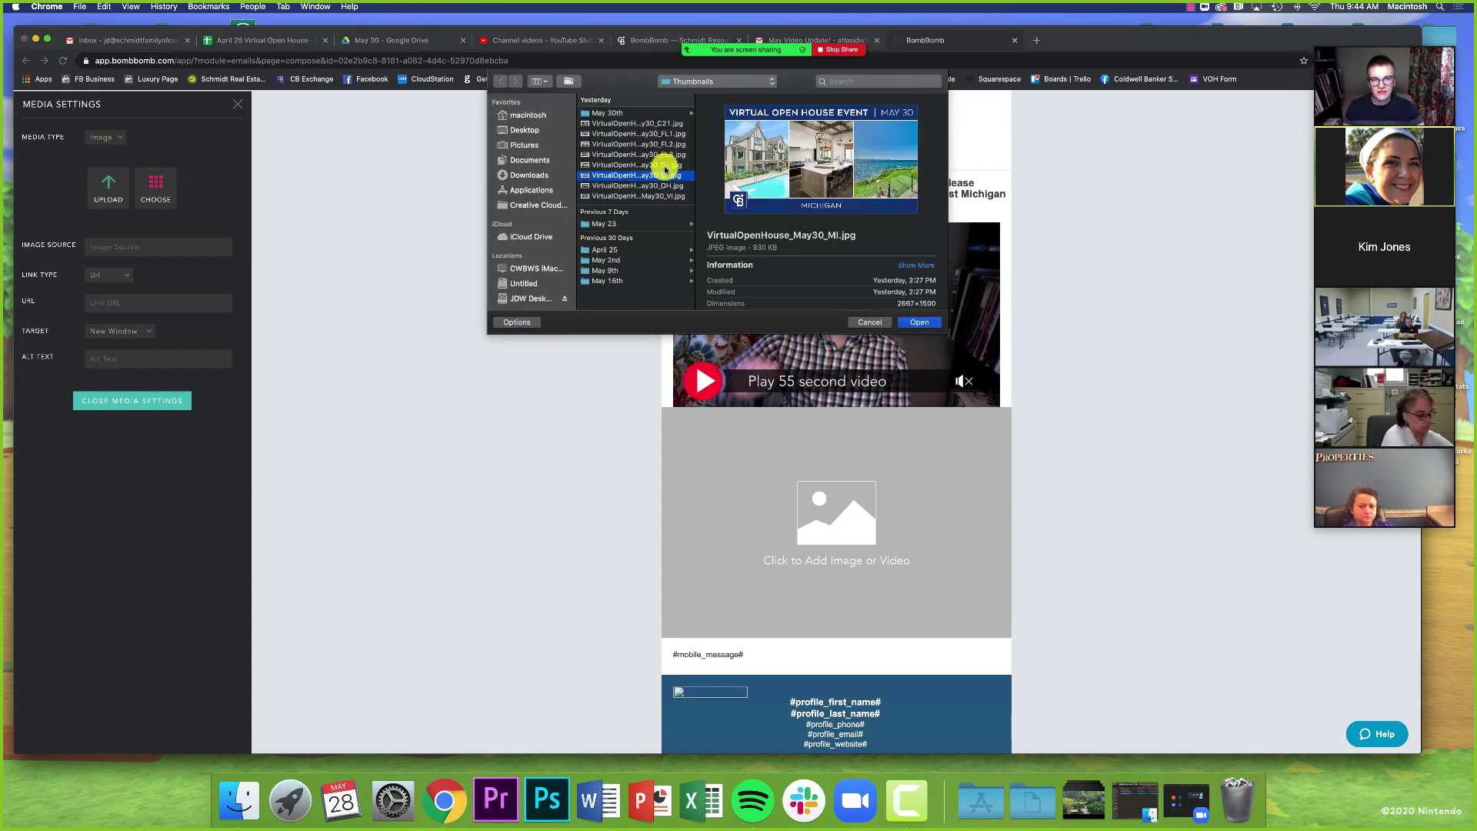
left_click(919, 323)
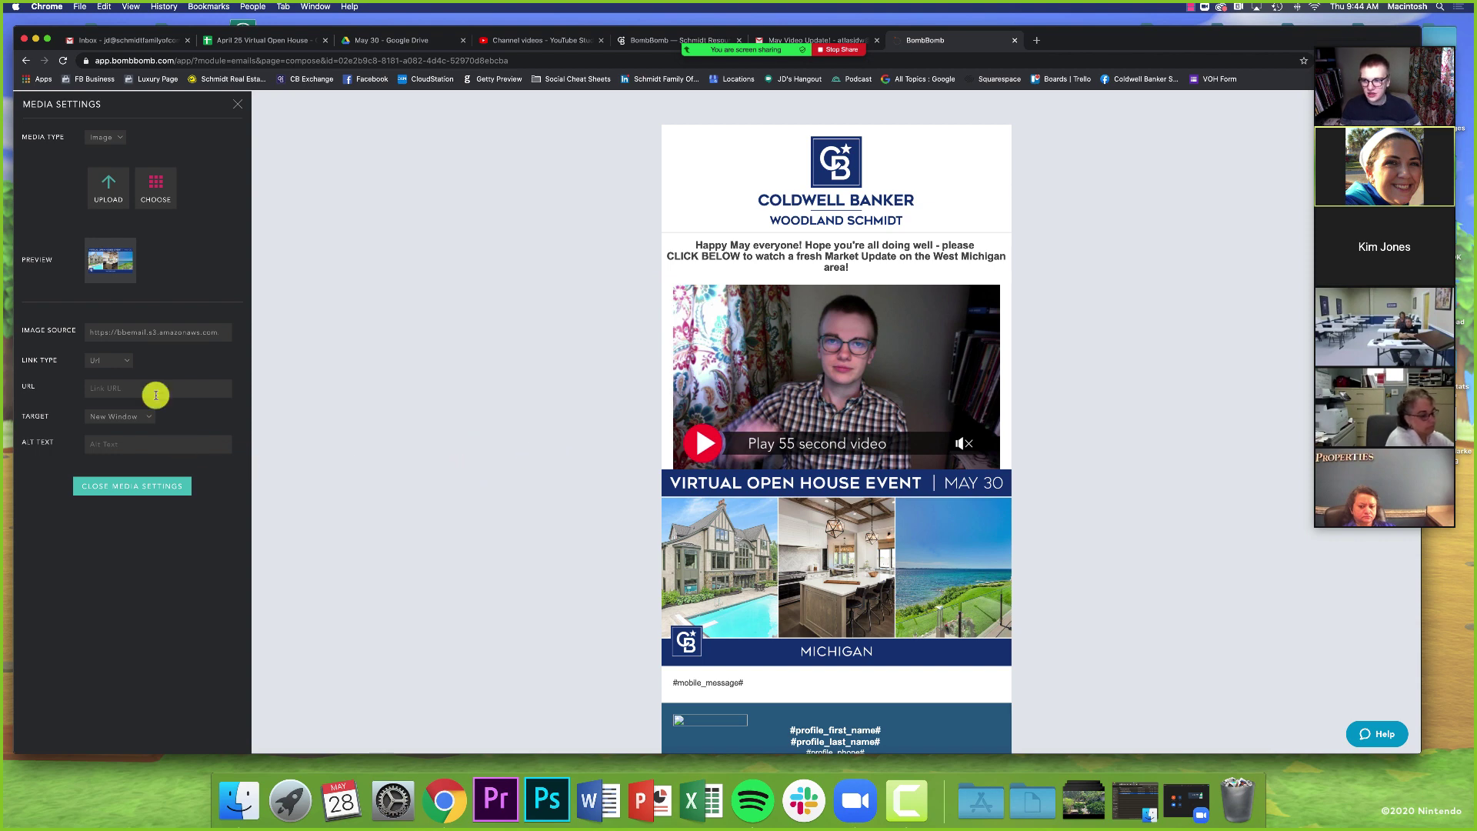
- Add a text block beneath the video with the DON'T FORGET reminder text
left_click(238, 104)
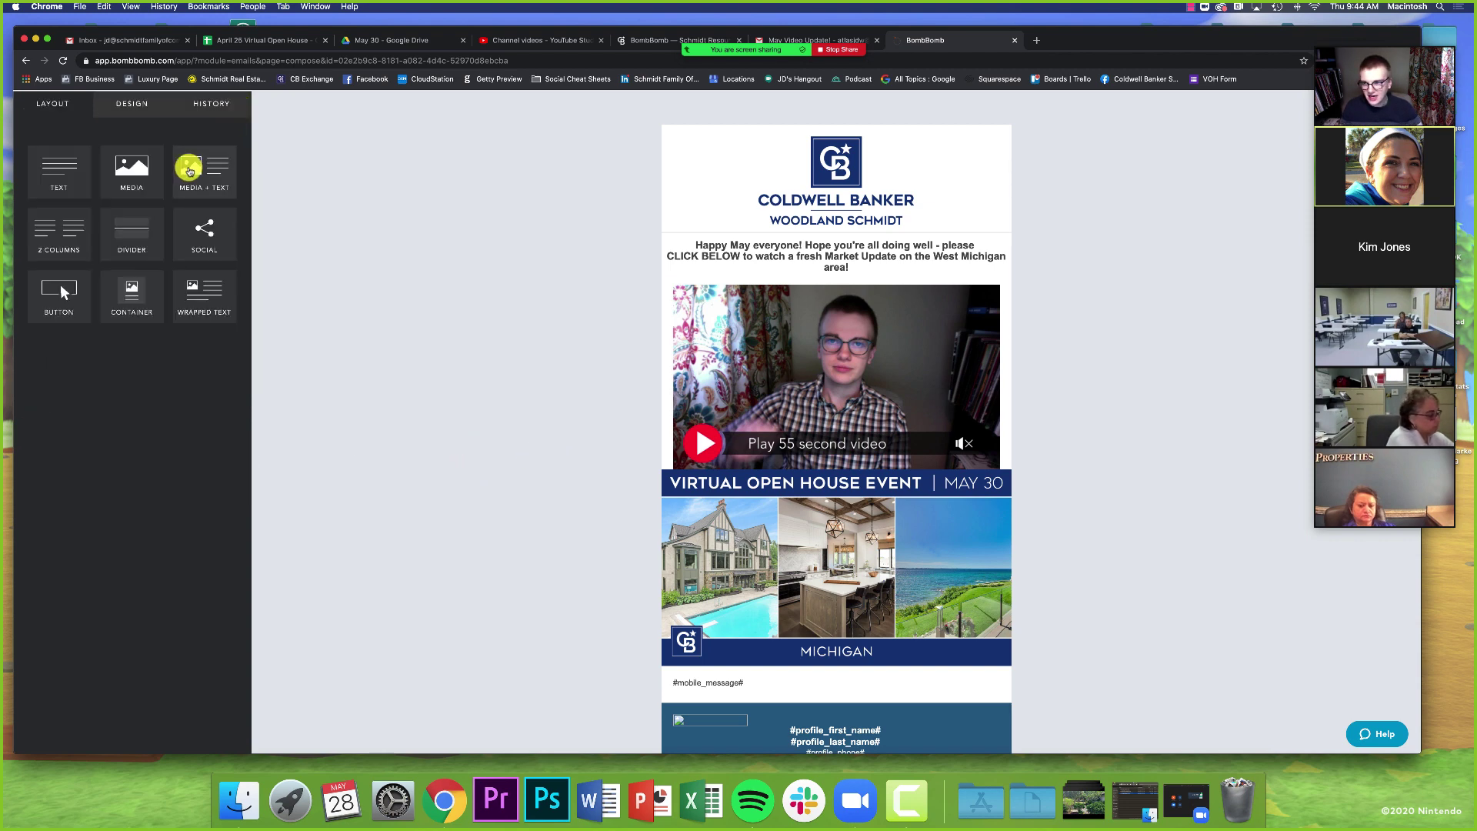
left_click_drag(59, 179, 737, 550)
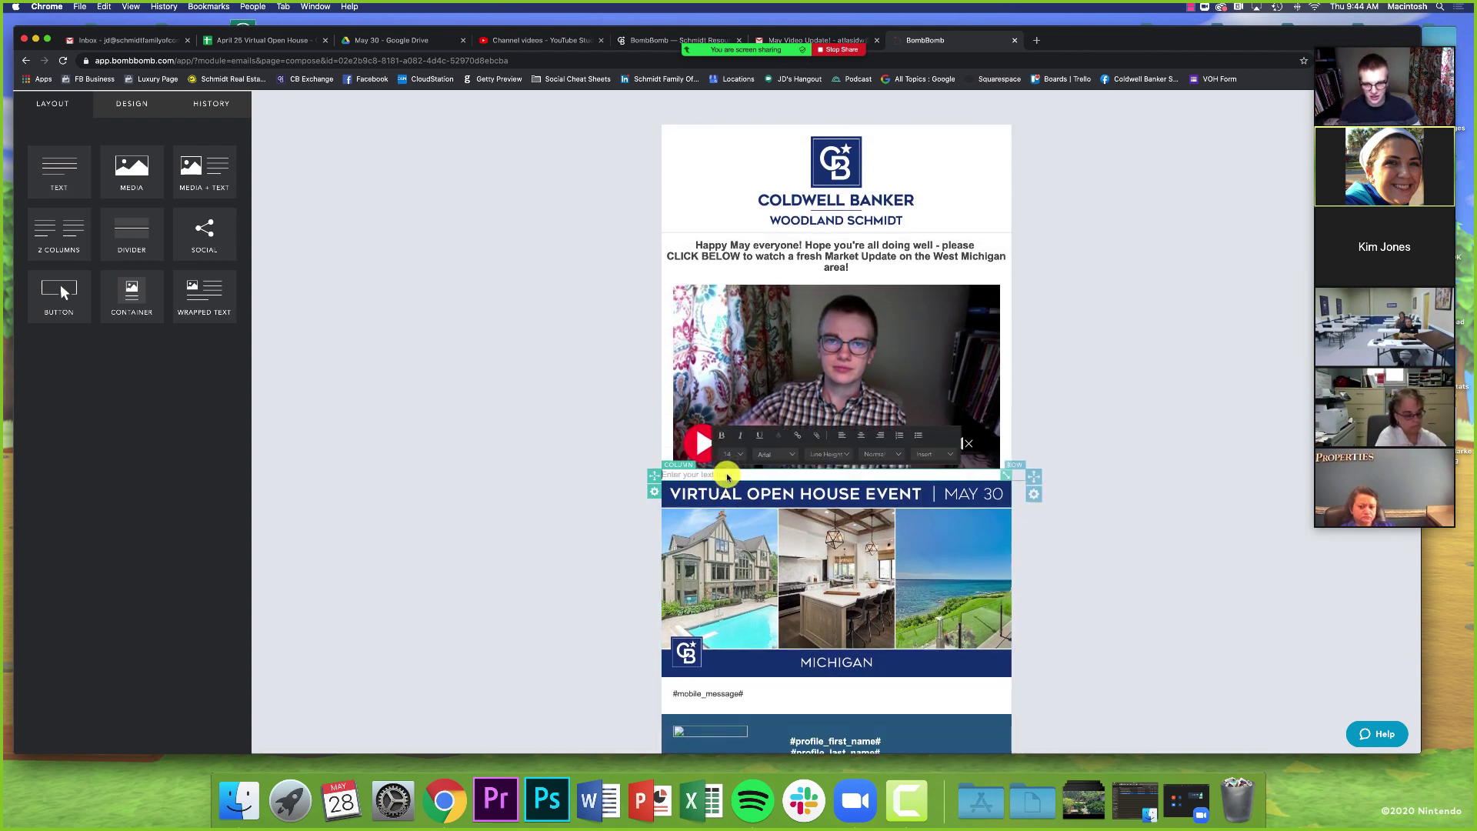
type("D")
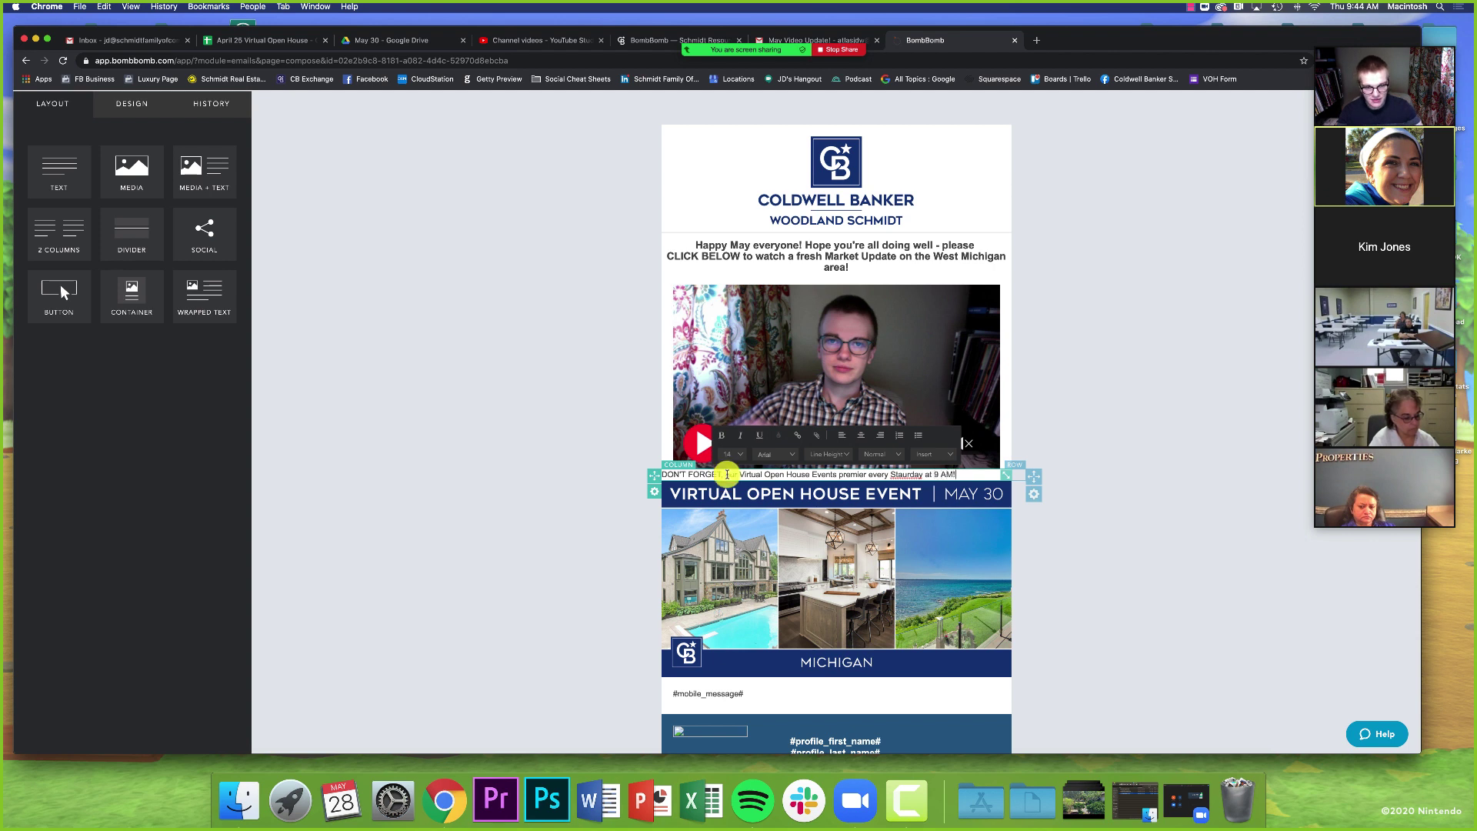
- Fix the reminder's typos: 'premiere', 'Staurday' to 'Saturday', and add 'Virtual'
left_click(865, 475)
type("3")
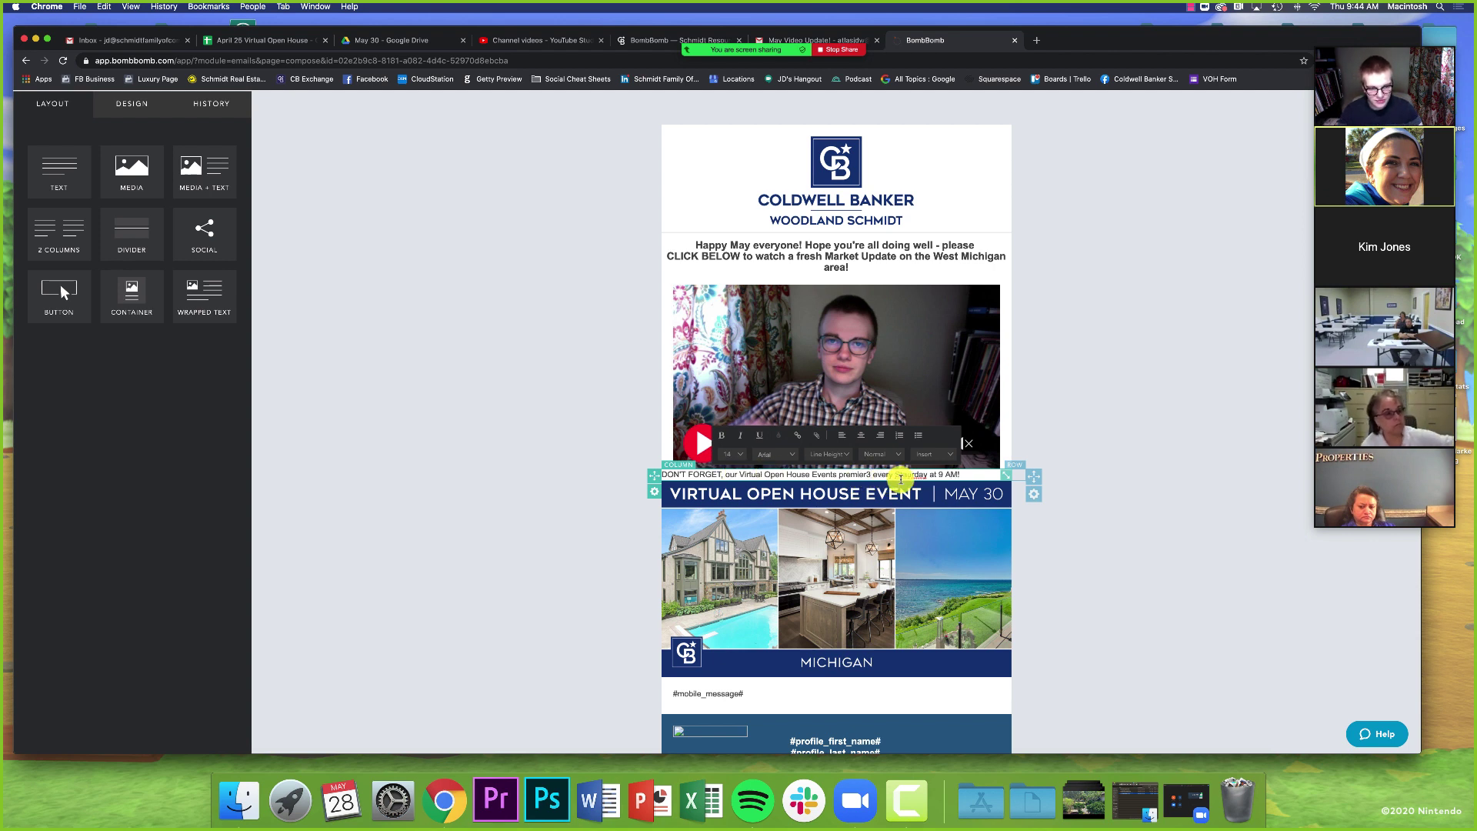
key("BackSpace")
type("e")
right_click(910, 474)
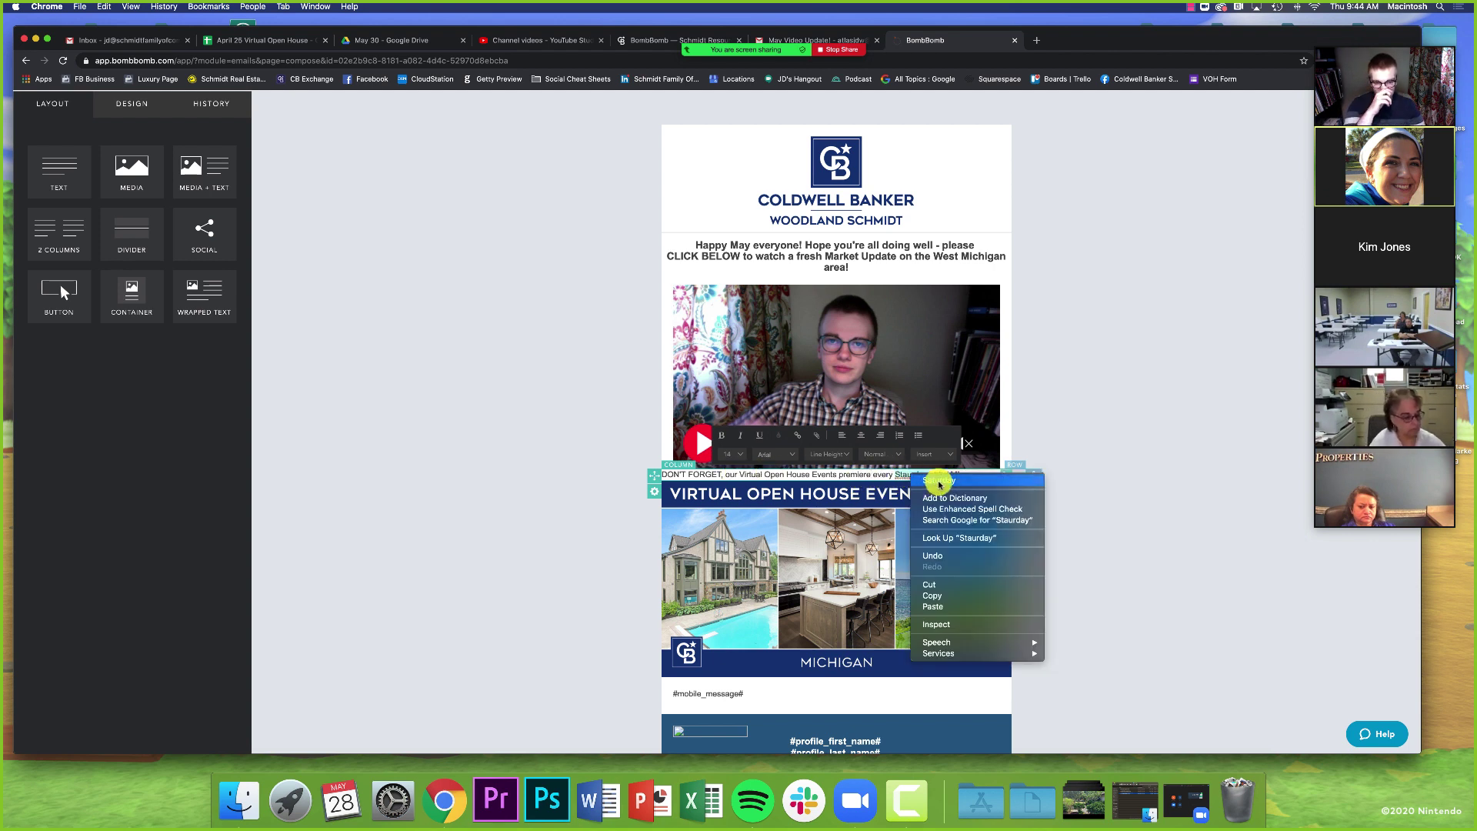
left_click(939, 481)
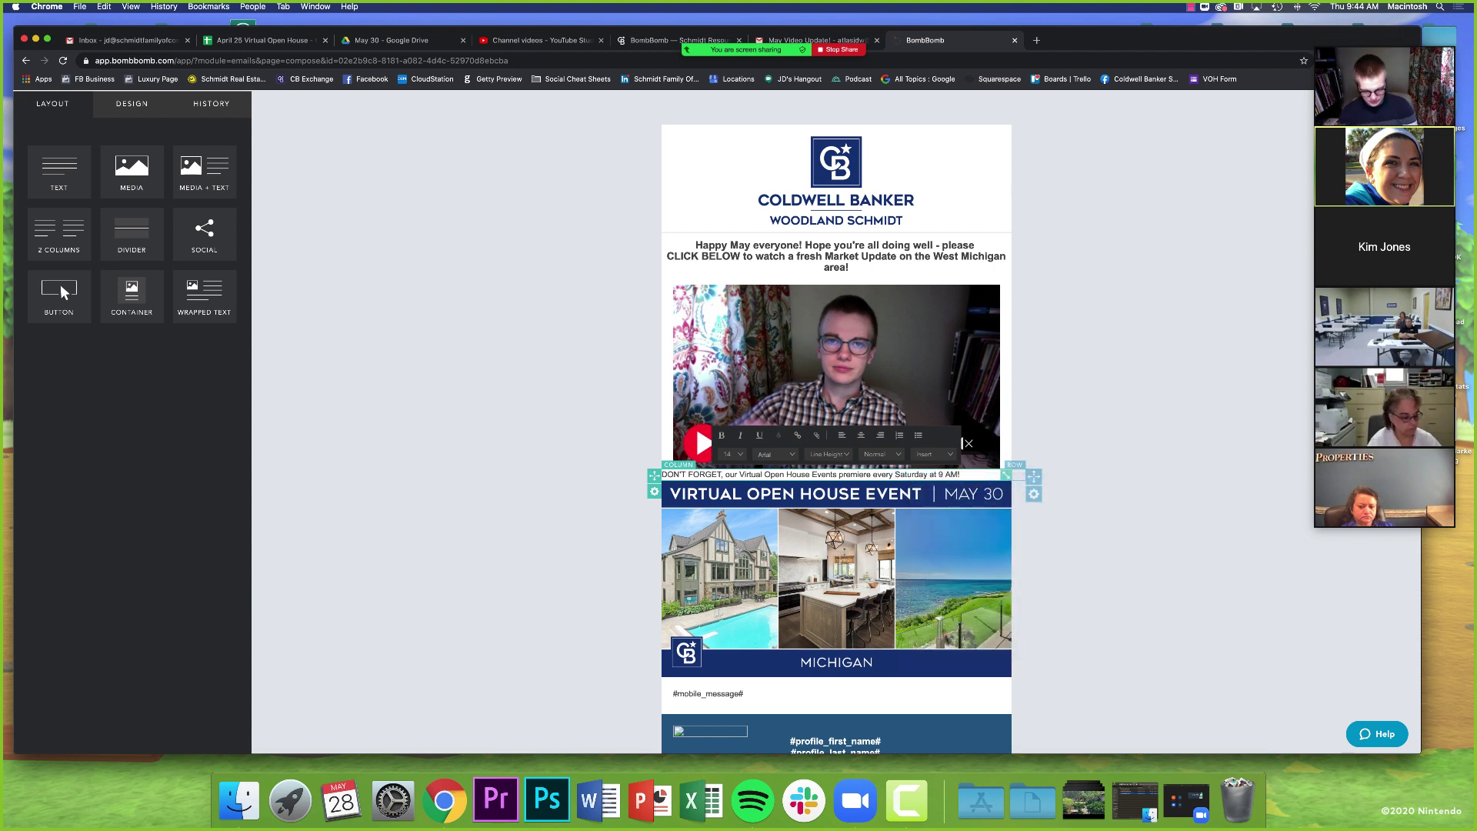
type("VirtualOpenHouse.com to watch!")
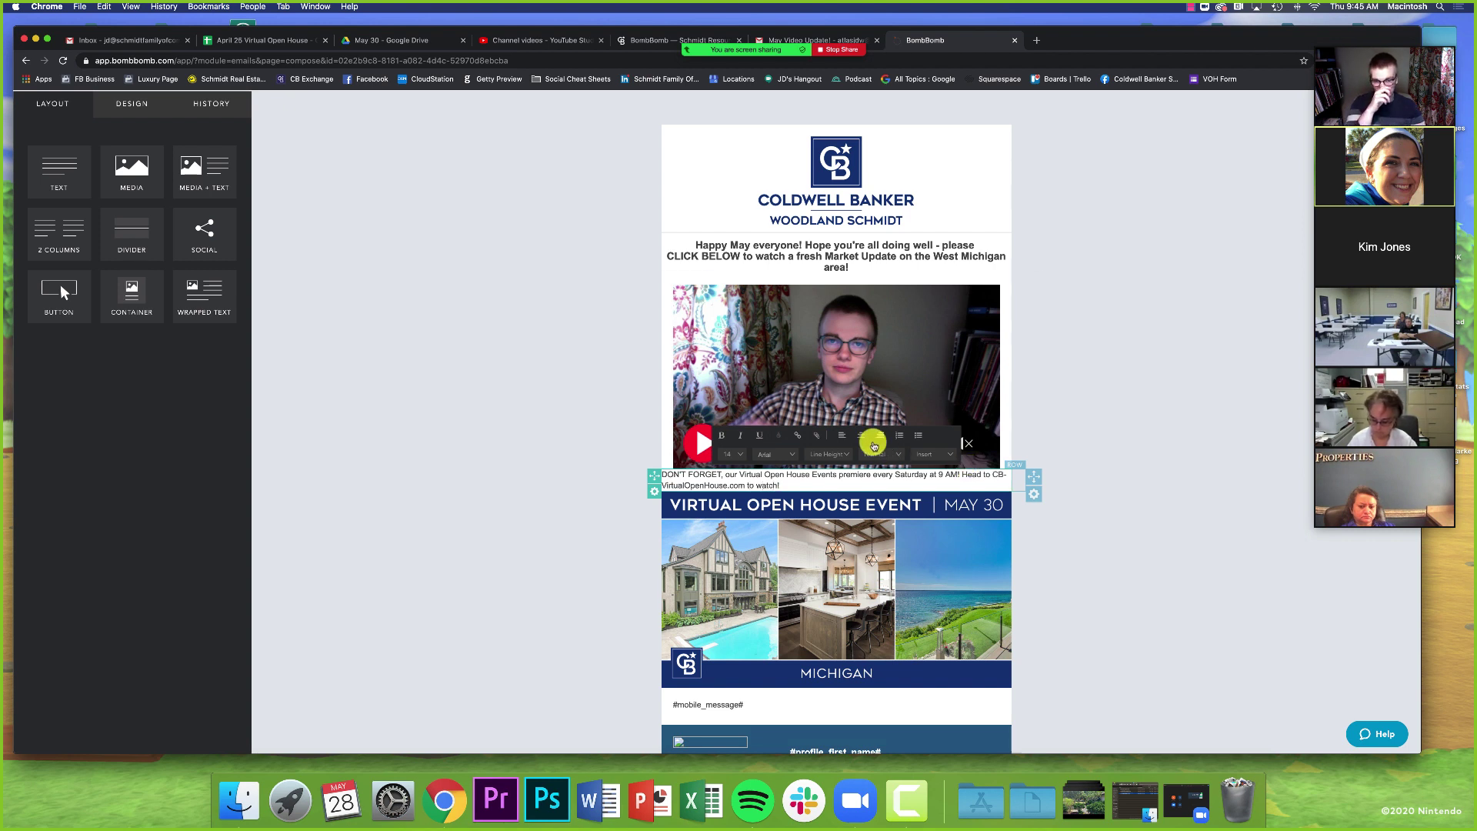
- Centre the reminder paragraph and make it bold
left_click(861, 435)
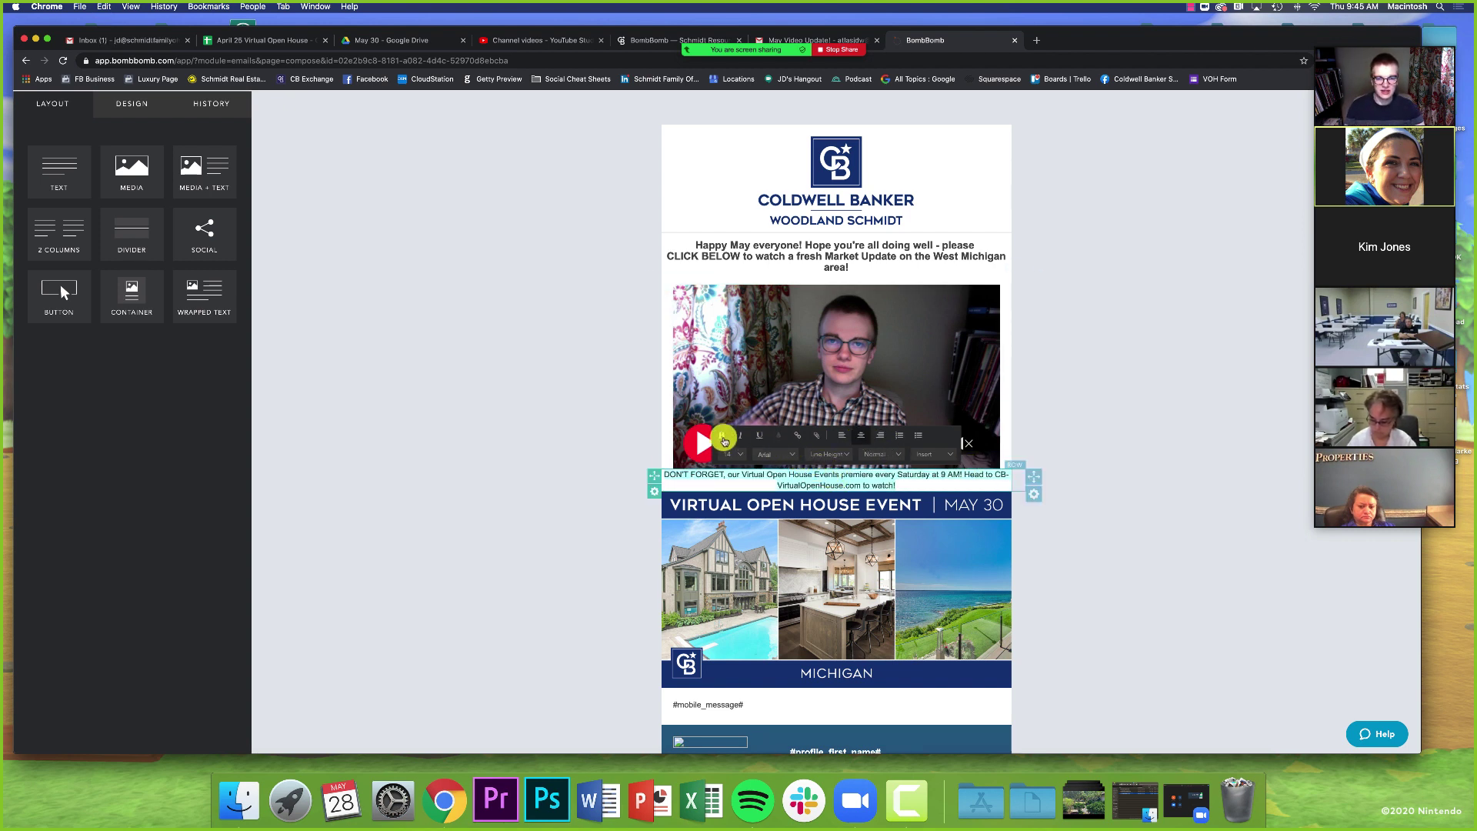
left_click(721, 435)
left_click(1144, 554)
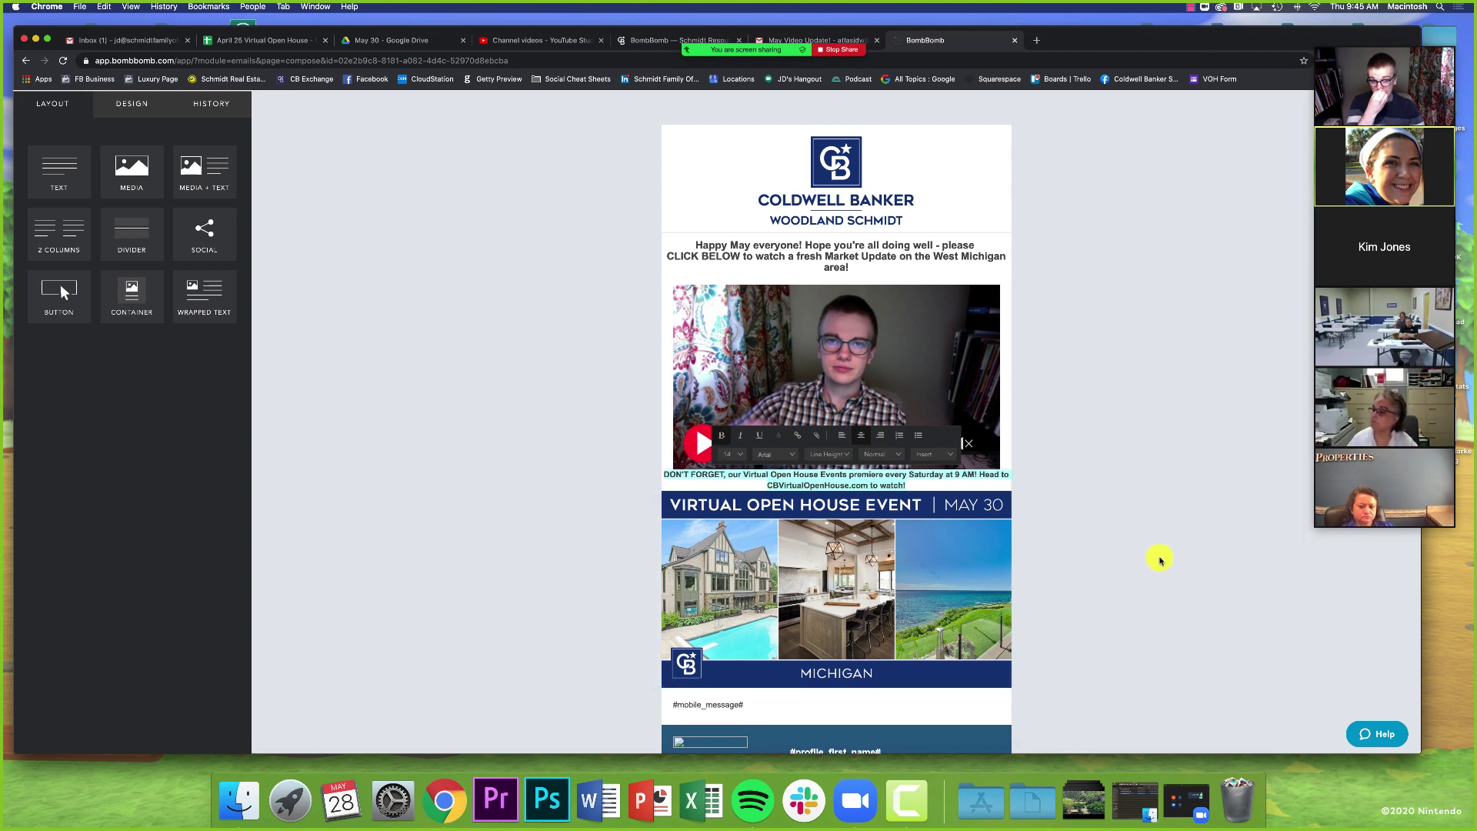
scroll(1160, 559, "down", 2)
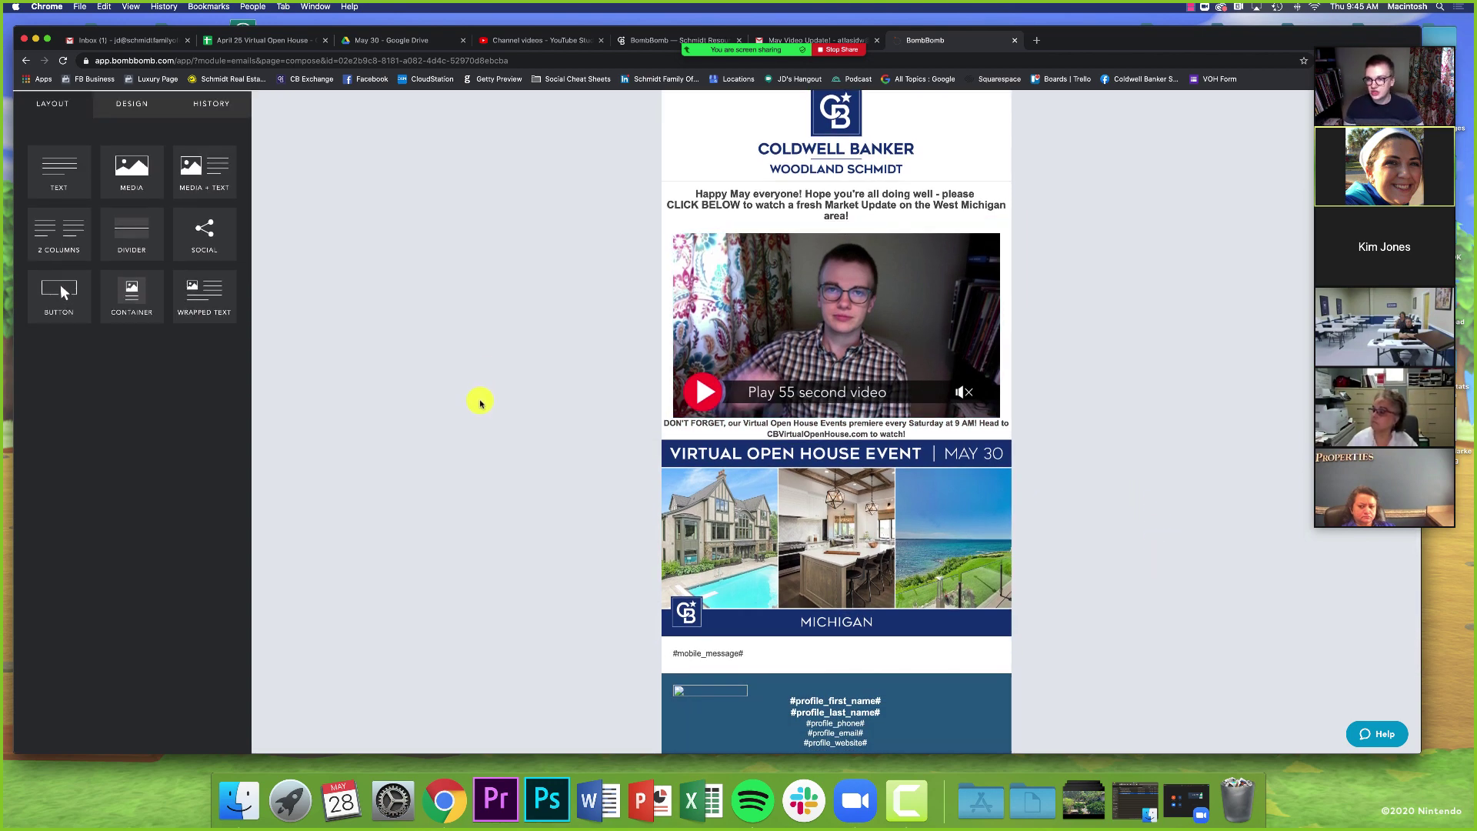
- Insert social icons below the Michigan banner, empty the Google+ URL, and place LinkedIn after Twitter
scroll(478, 403, "up", 1)
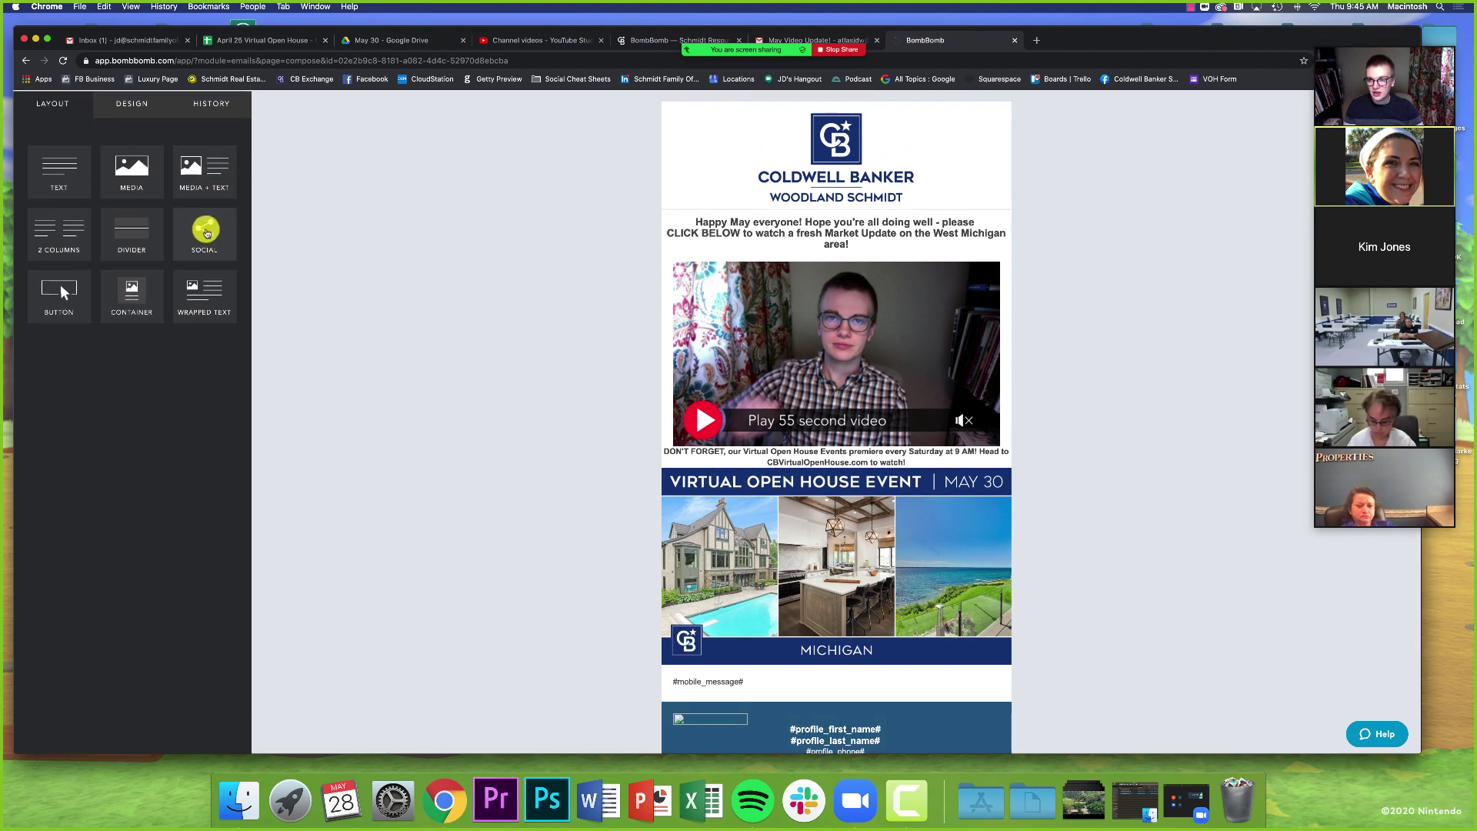
left_click_drag(203, 234, 791, 646)
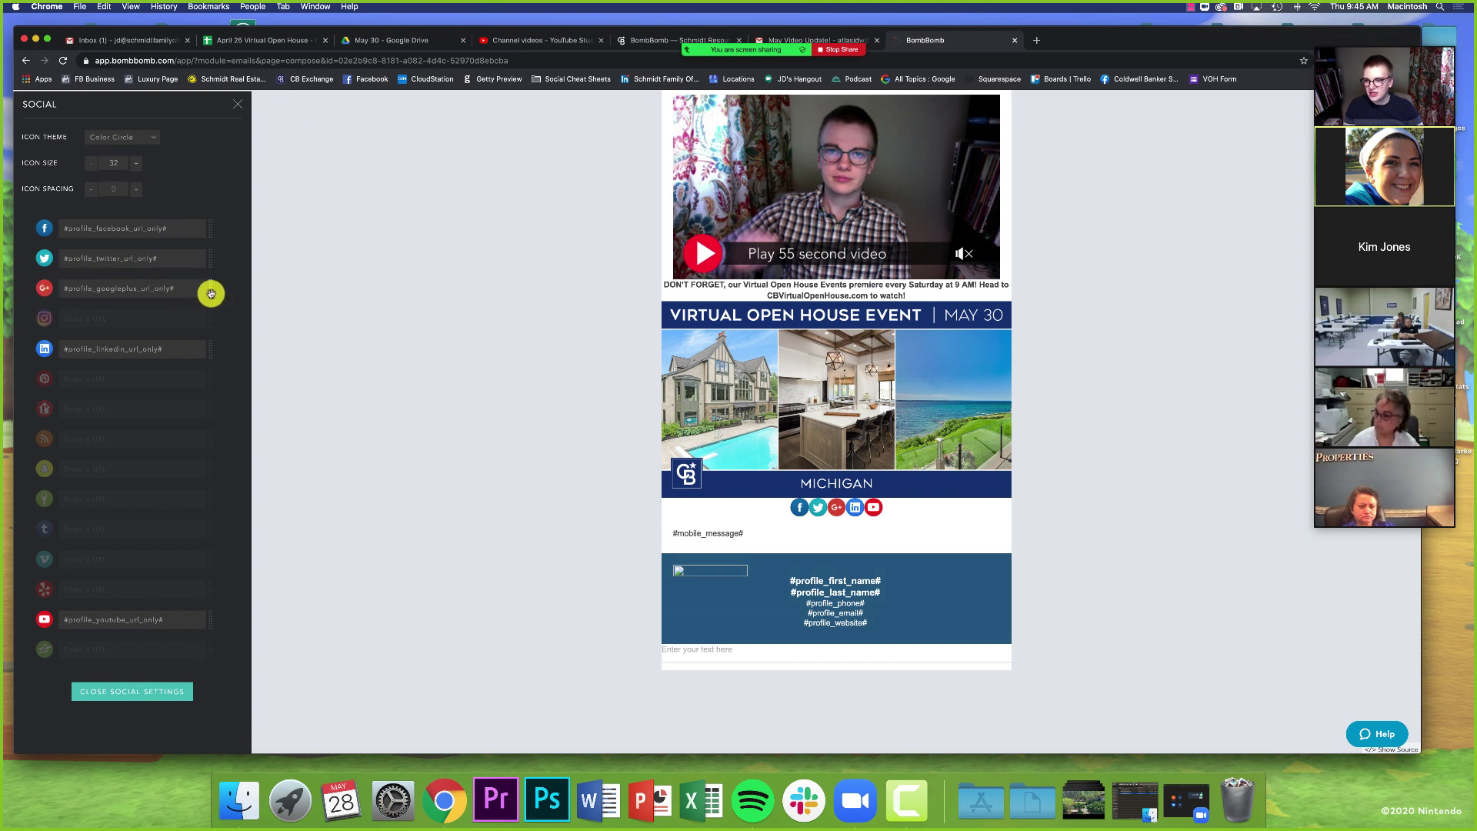
key("super+a")
key("BackSpace")
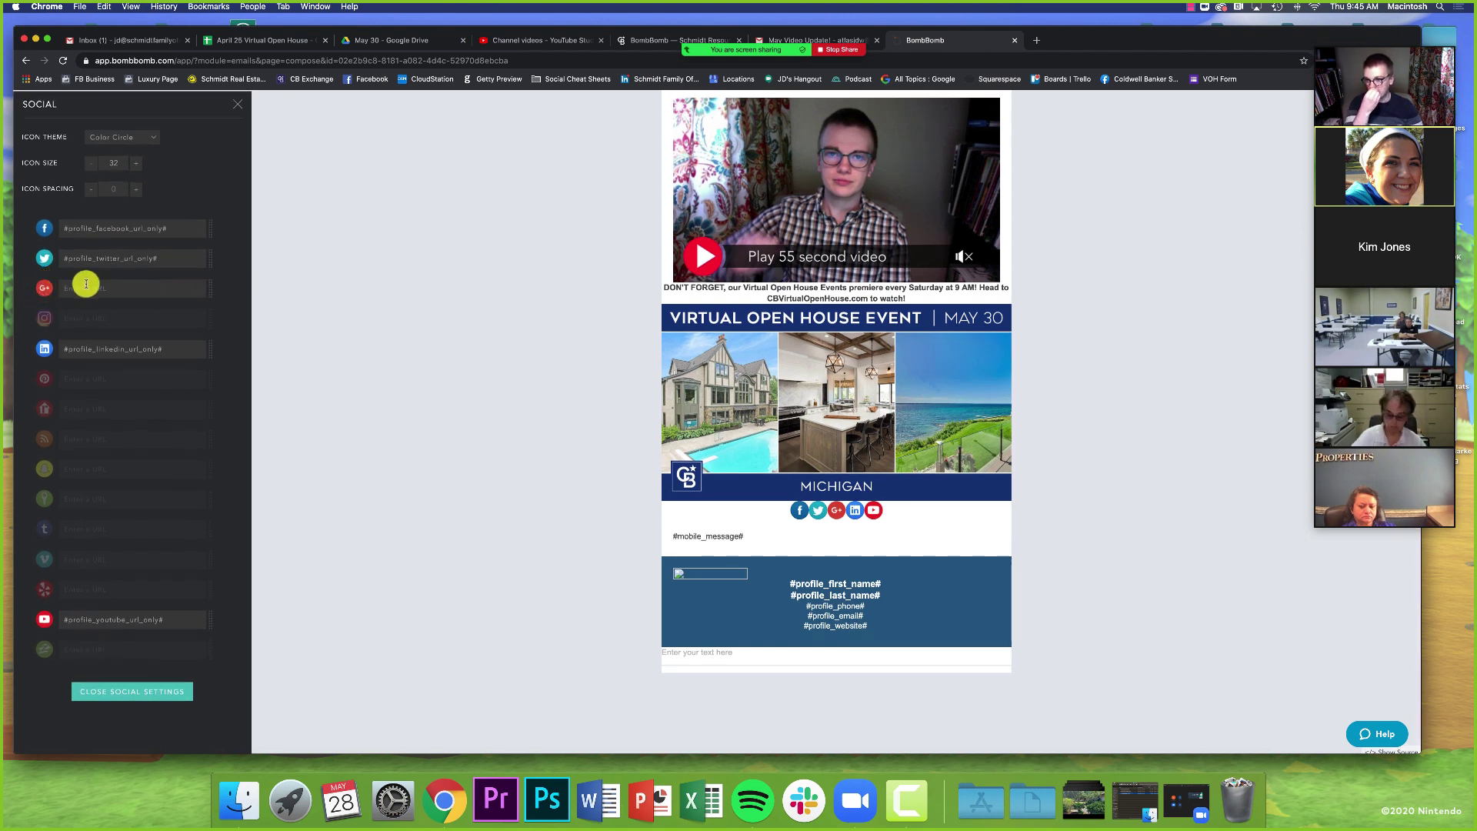
left_click_drag(210, 343, 213, 643)
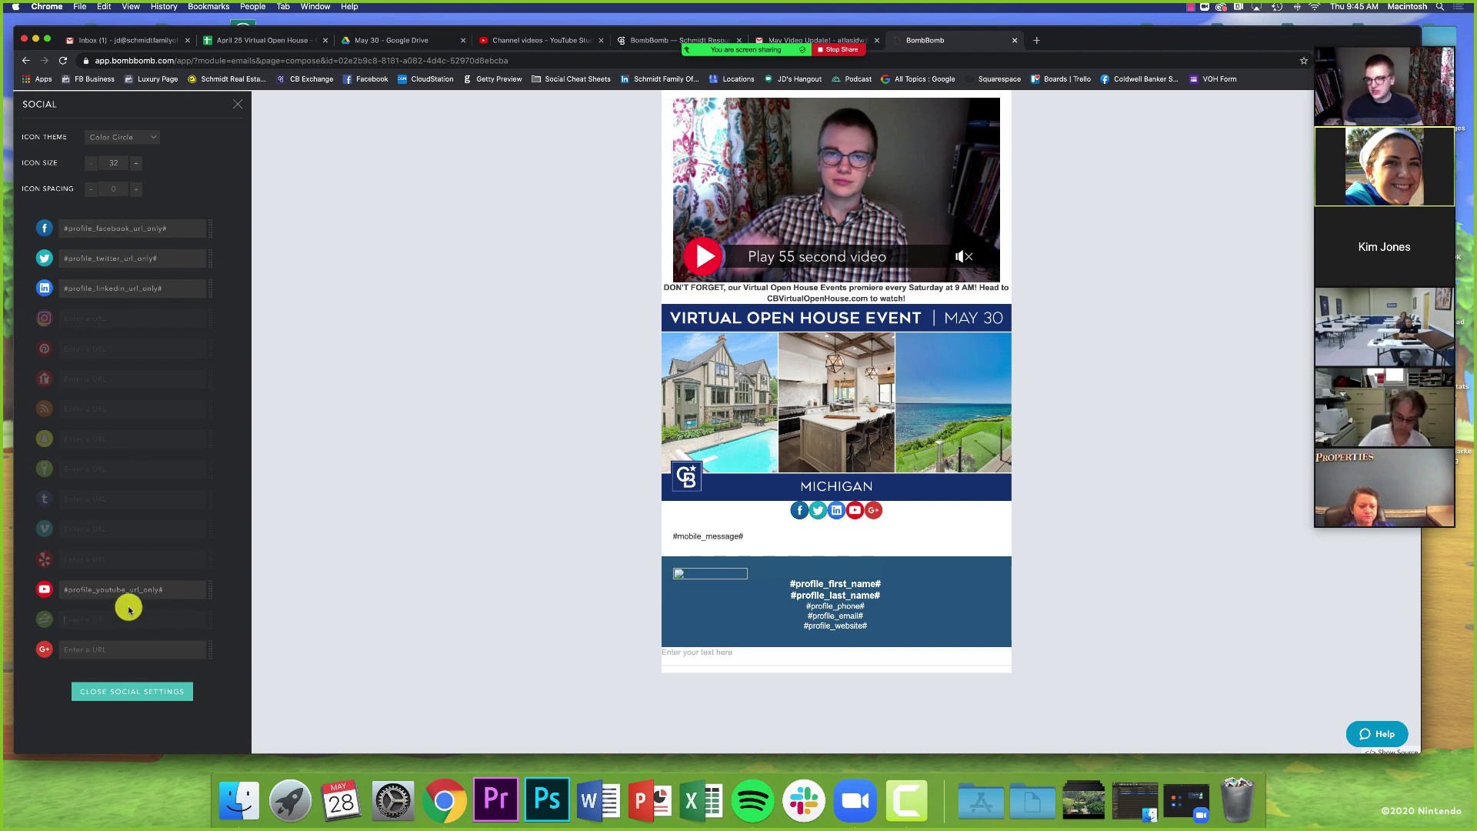
left_click(151, 691)
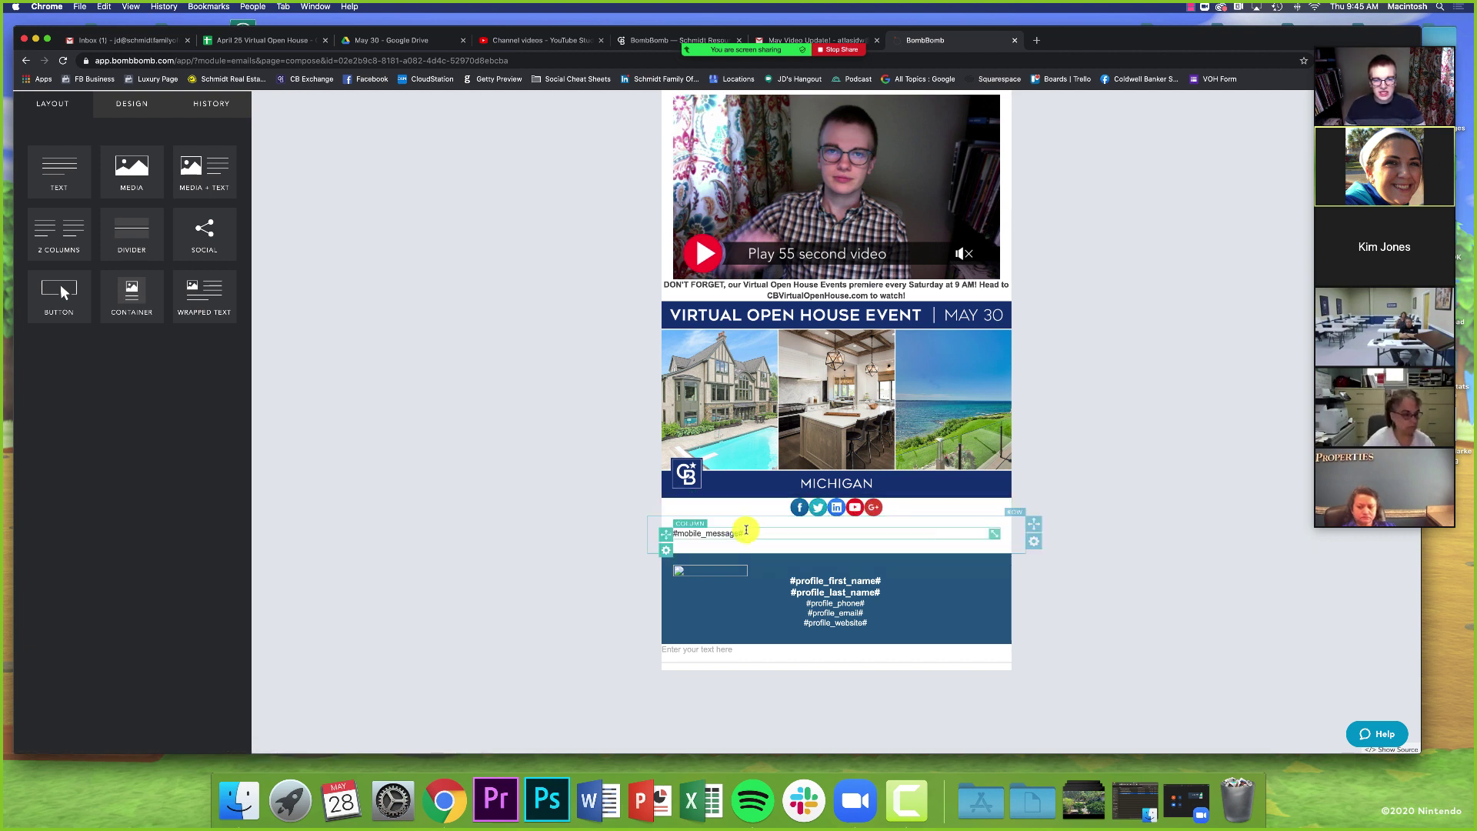
- Delete the #mobile_message# row from its gear menu, then return to the email Details
left_click(1035, 544)
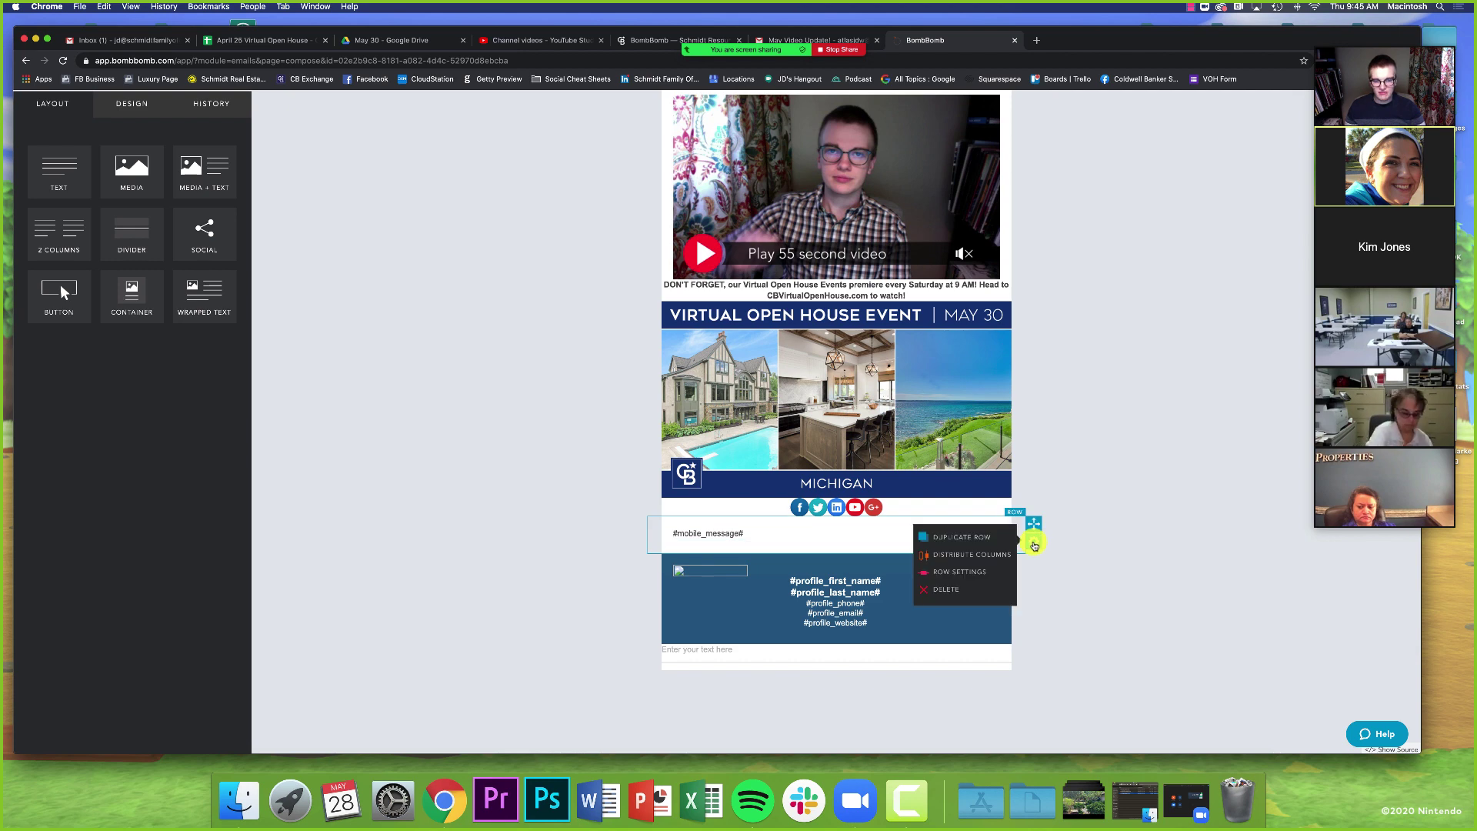
left_click(956, 588)
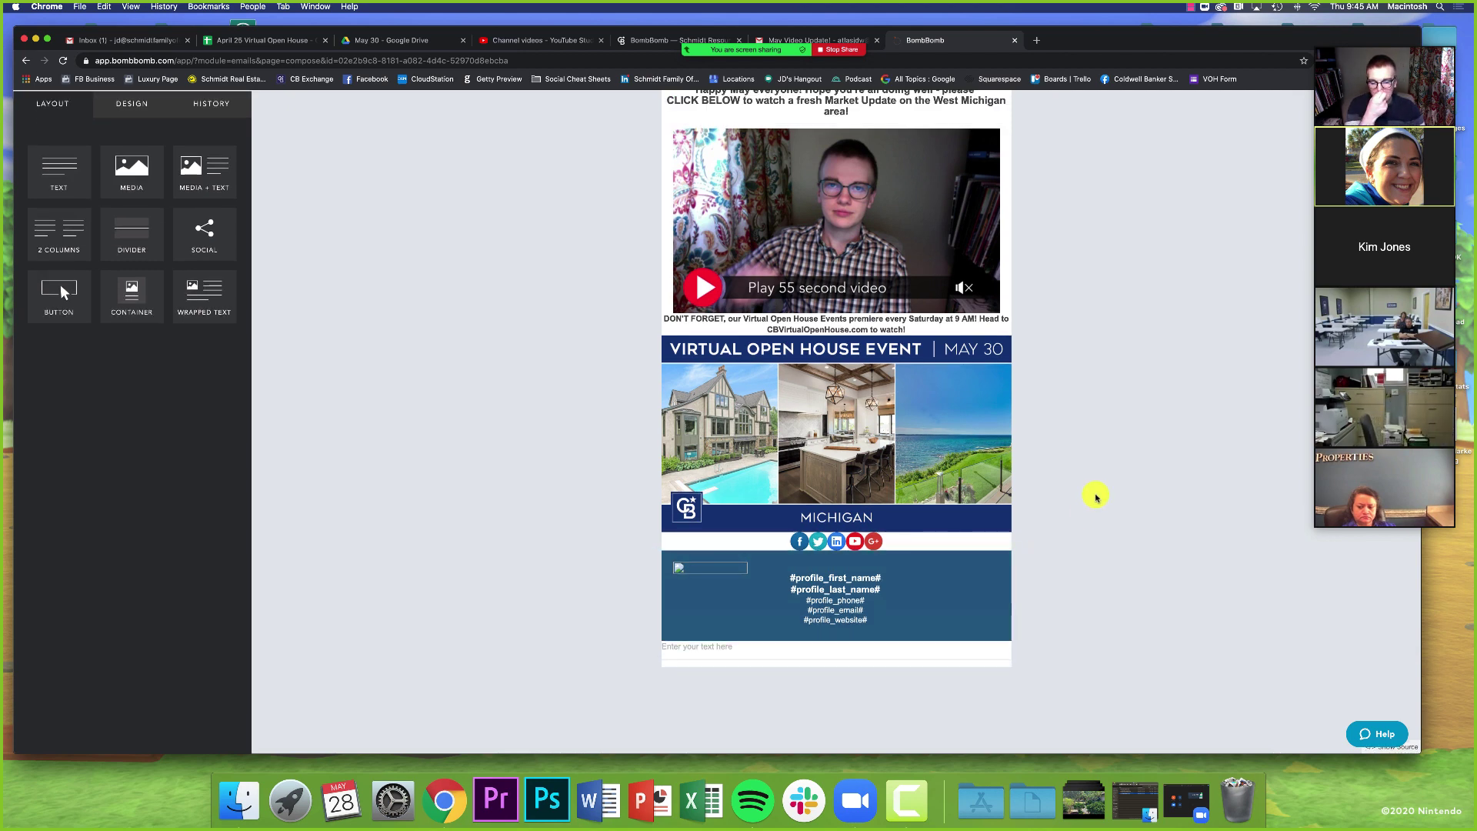
scroll(1096, 496, "up", 3)
scroll(1096, 496, "up", 2)
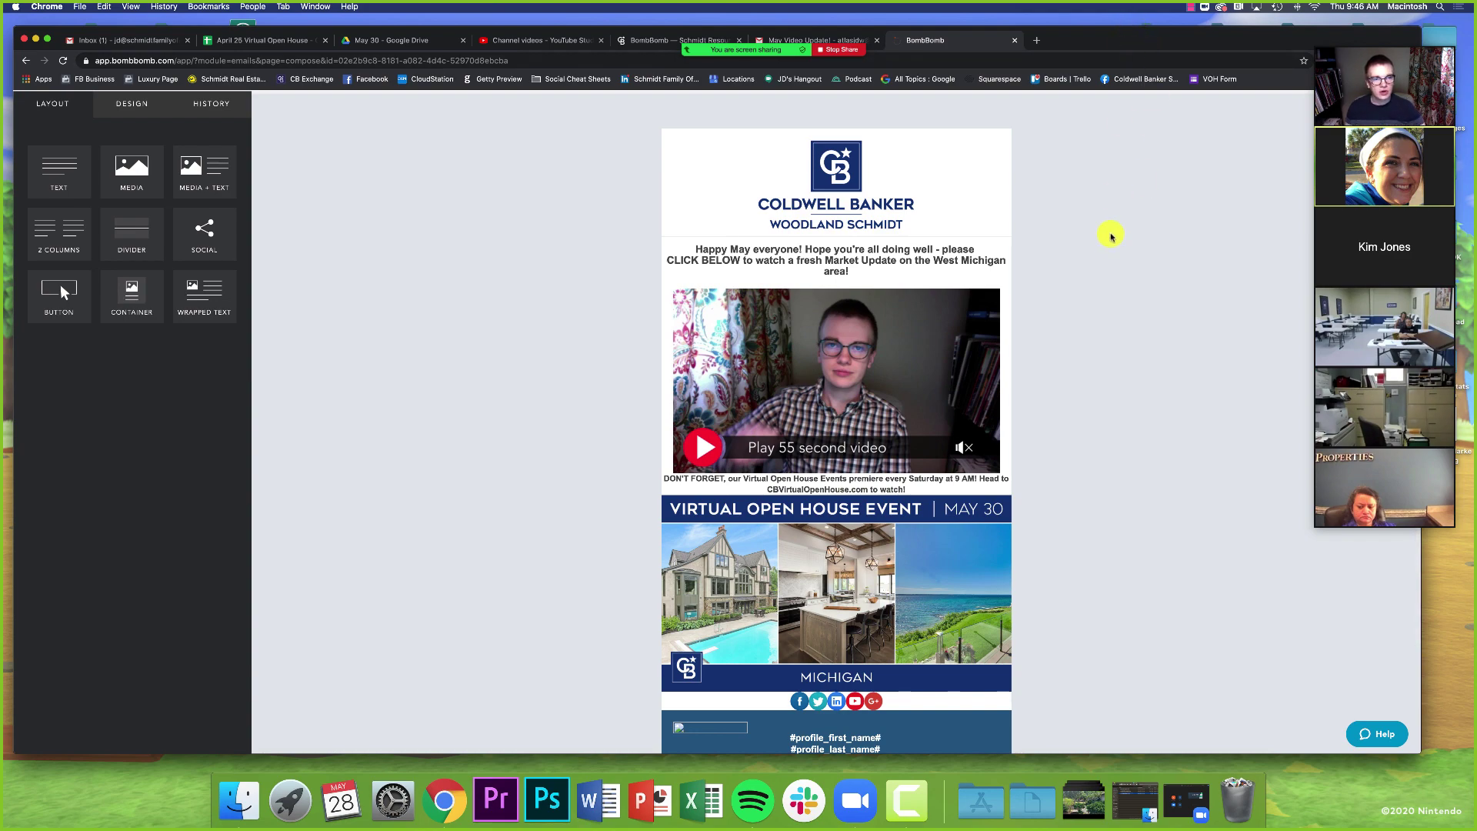
scroll(1108, 243, "up", 3)
left_click_drag(1093, 37, 984, 29)
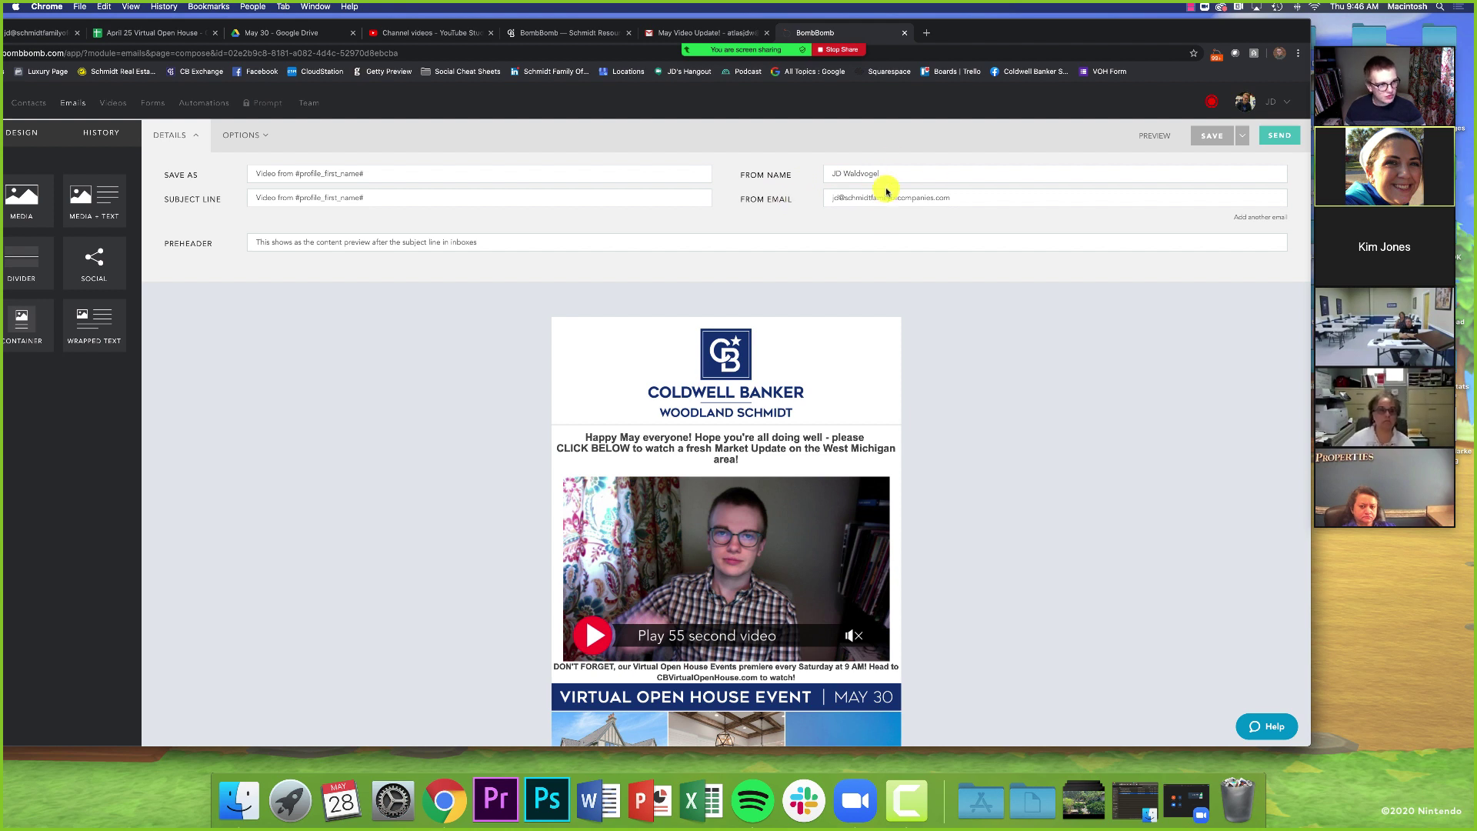
scroll(253, 200, "down", 1)
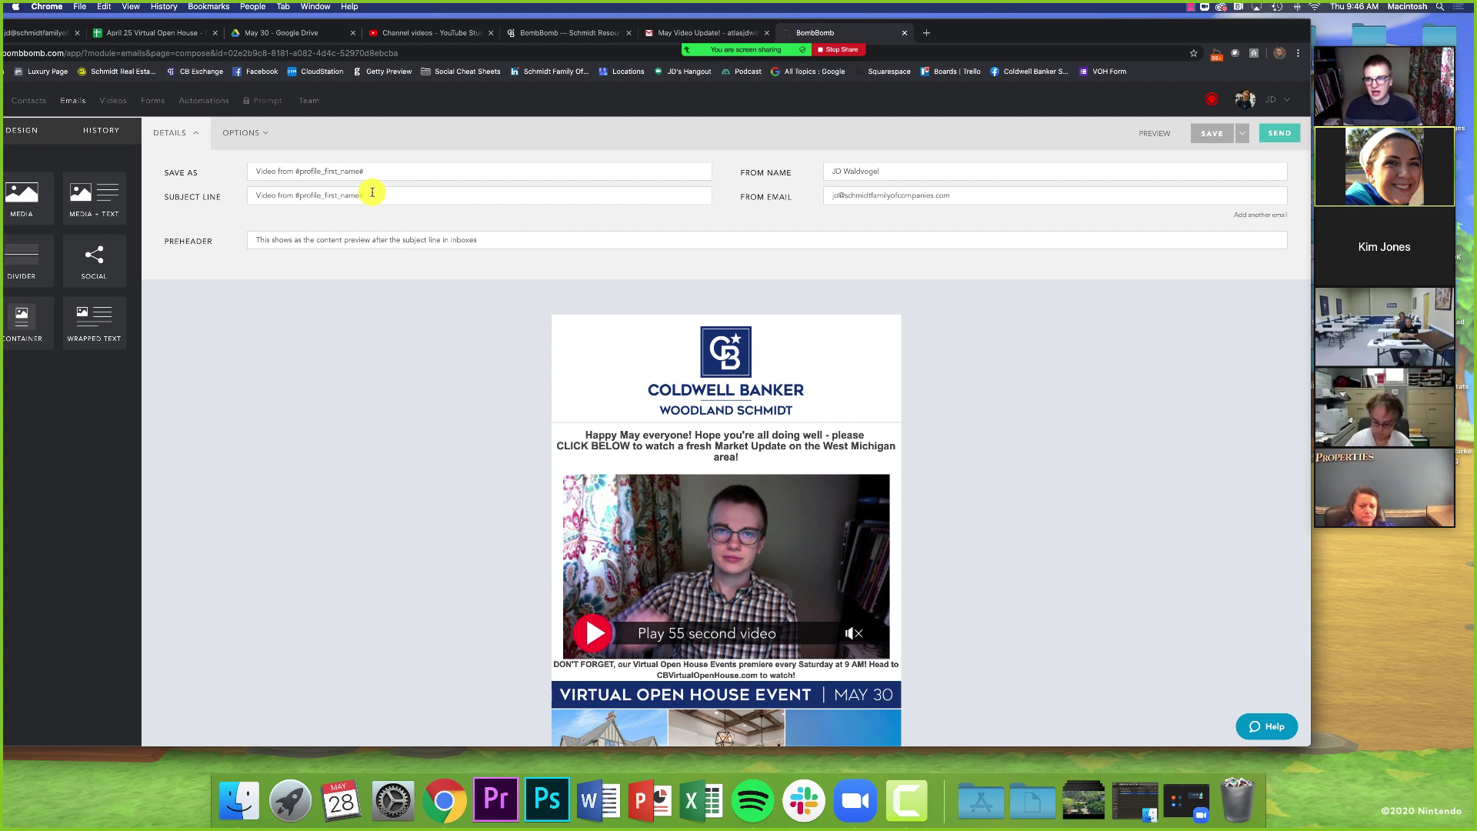
- Replace the subject line with 'May Video Update from' followed by the sender's name
triple_click(372, 193)
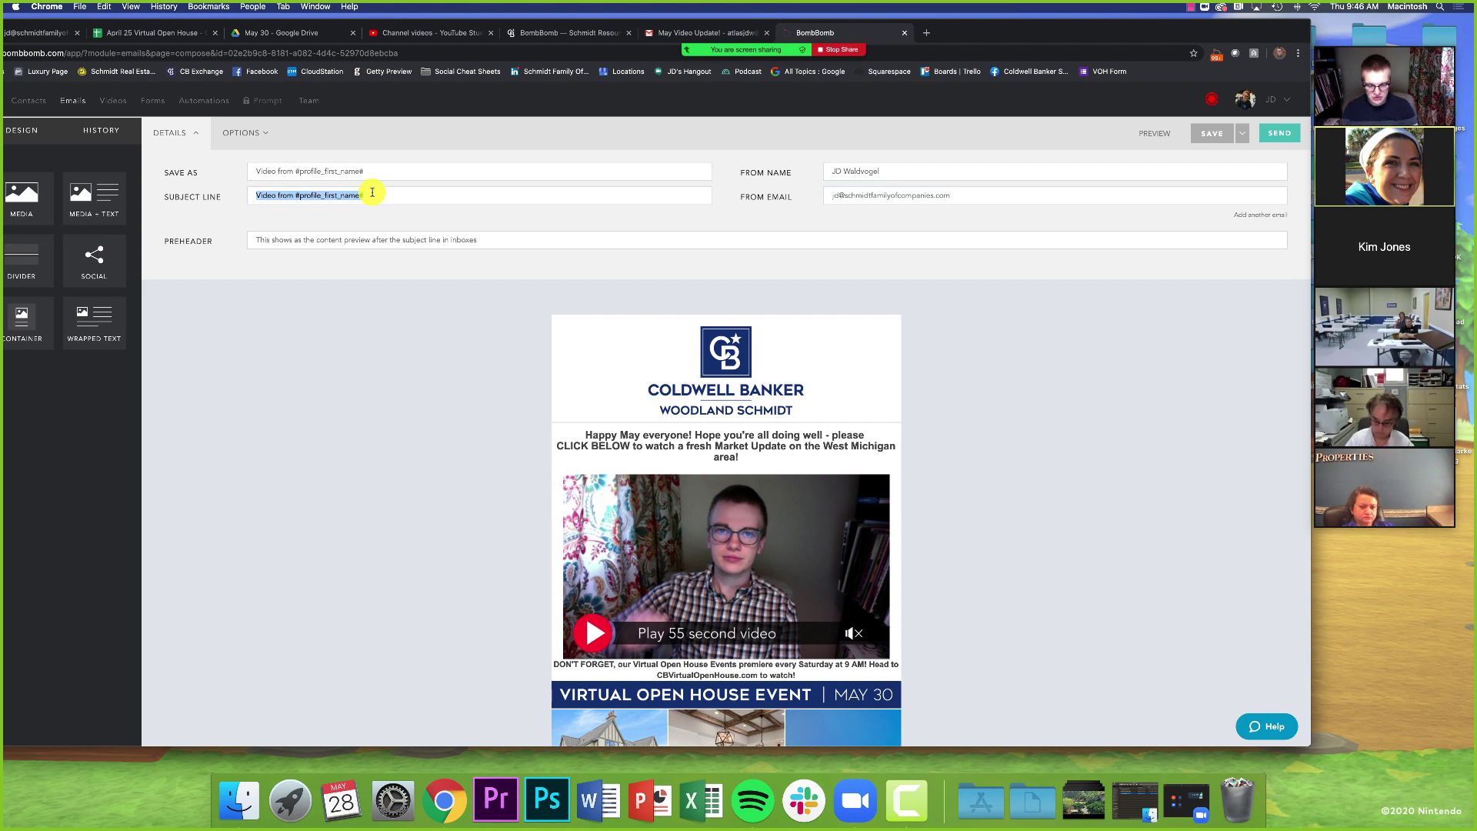
type("Ma")
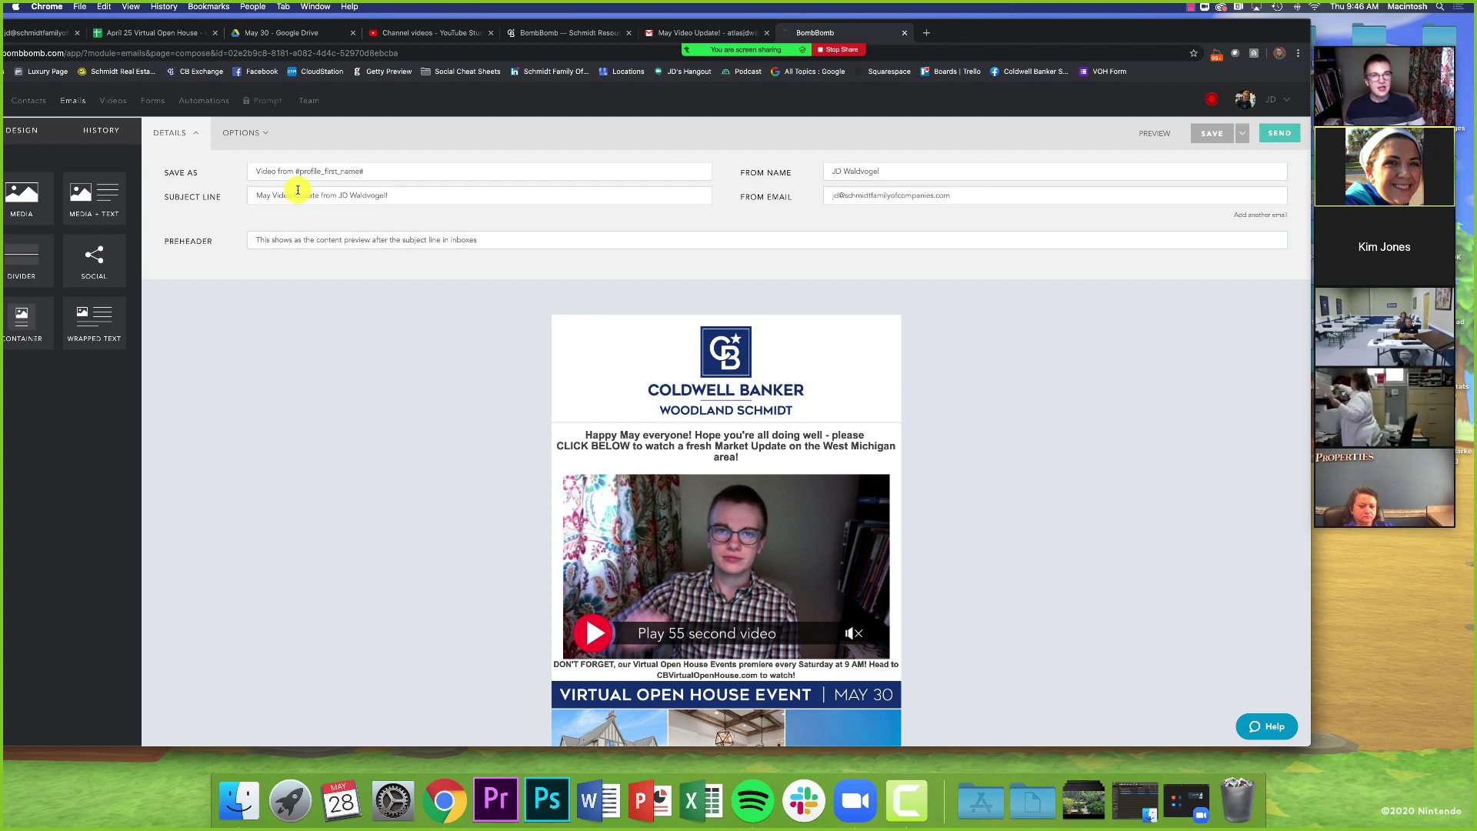
mouse_move(982, 26)
left_mouse_down()
mouse_move(1059, 26)
mouse_move(978, 25)
left_mouse_up()
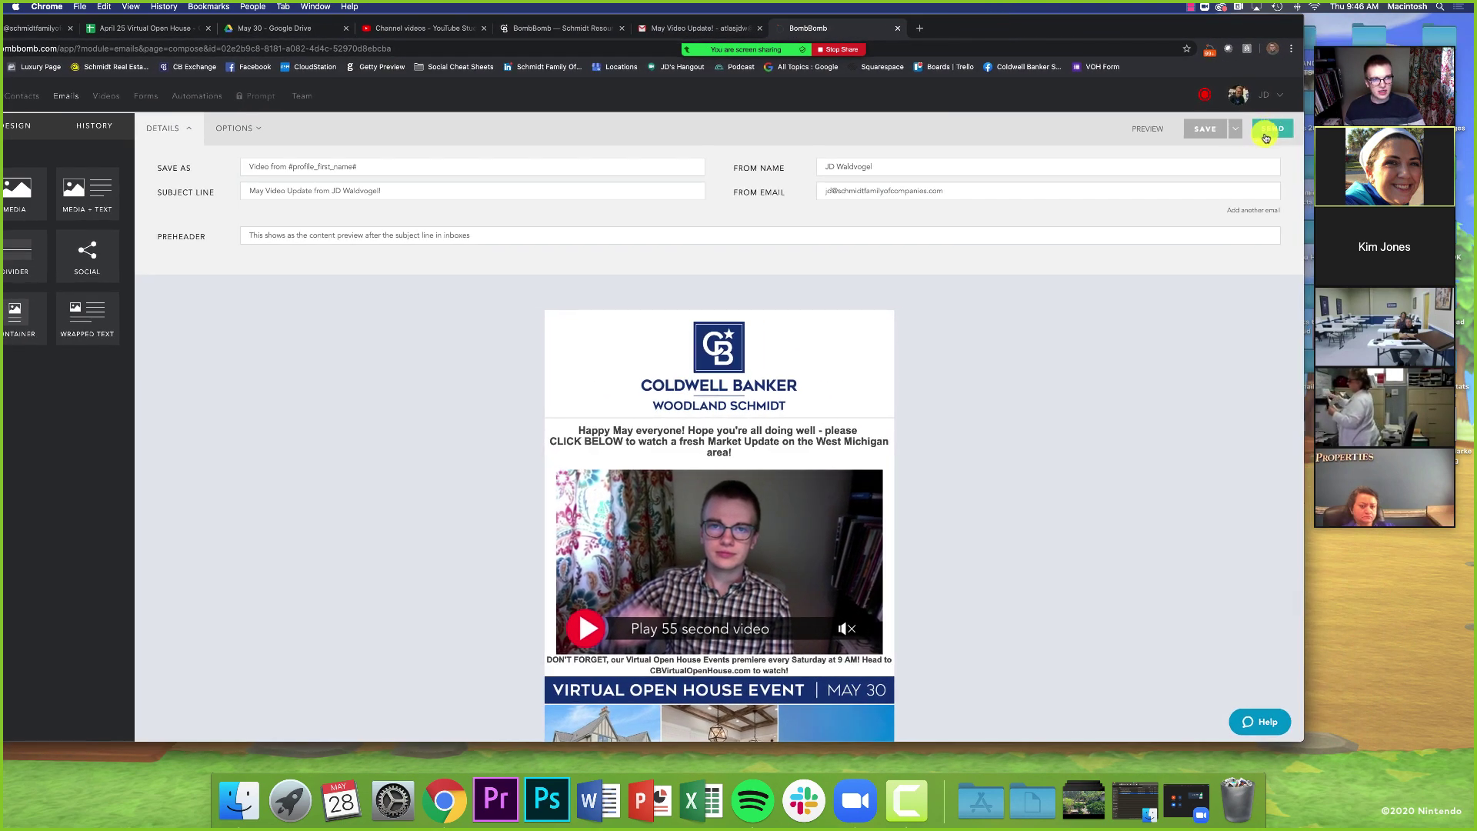
- Save the email and address it to one test recipient for immediate delivery, with no contact list
left_click(1271, 131)
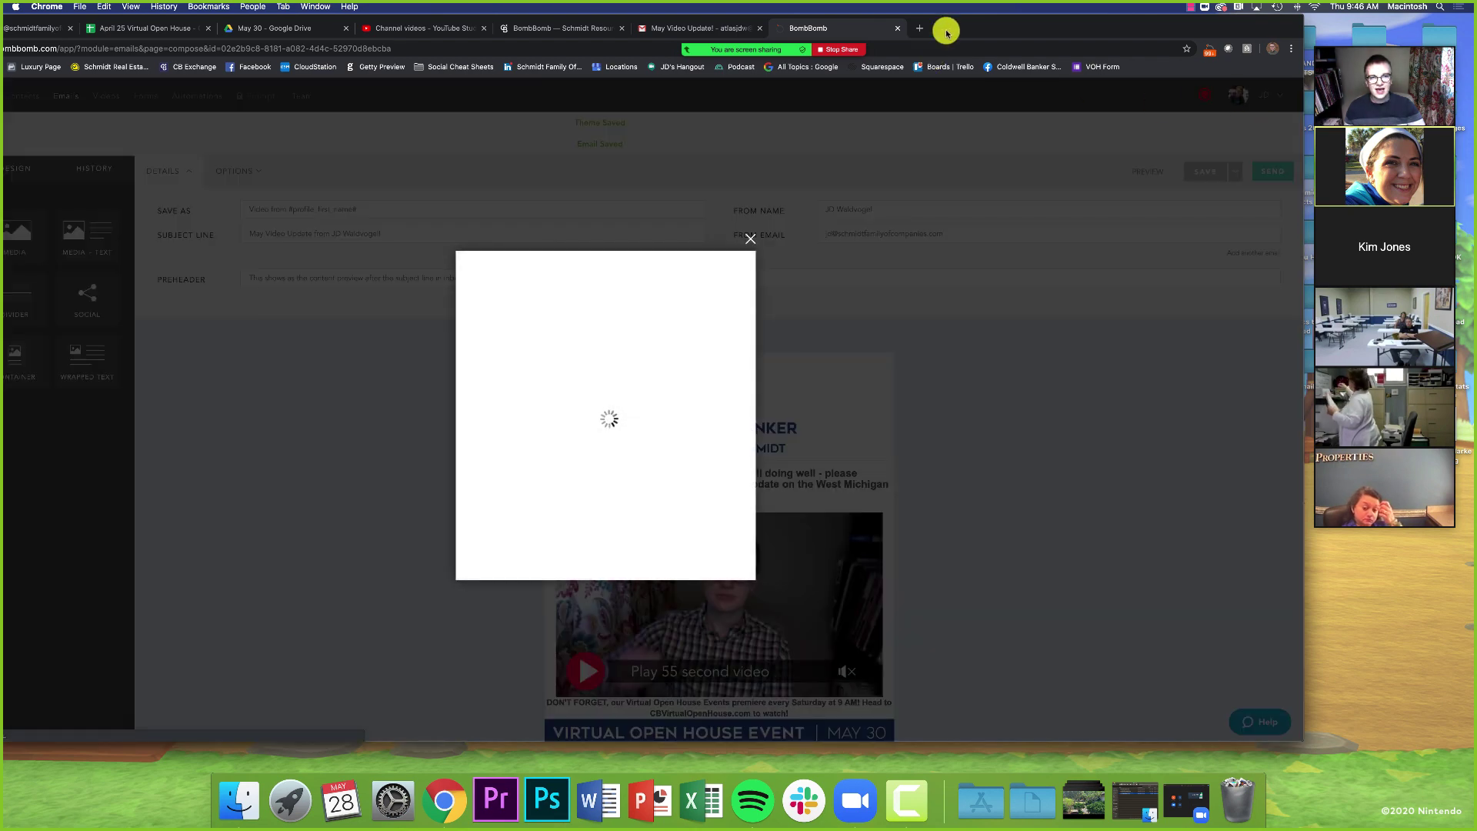
left_click_drag(946, 32, 1075, 14)
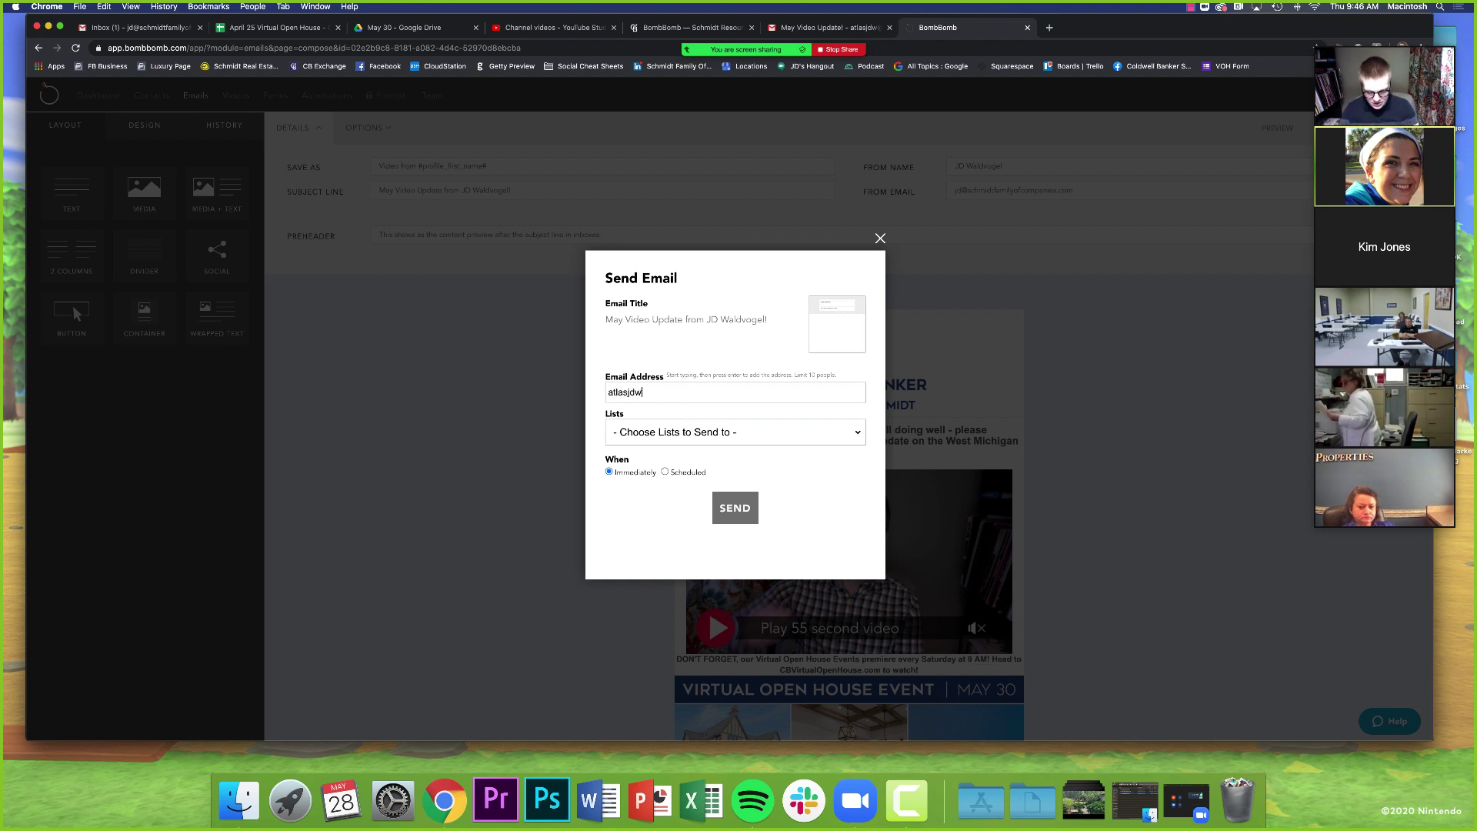
type("om")
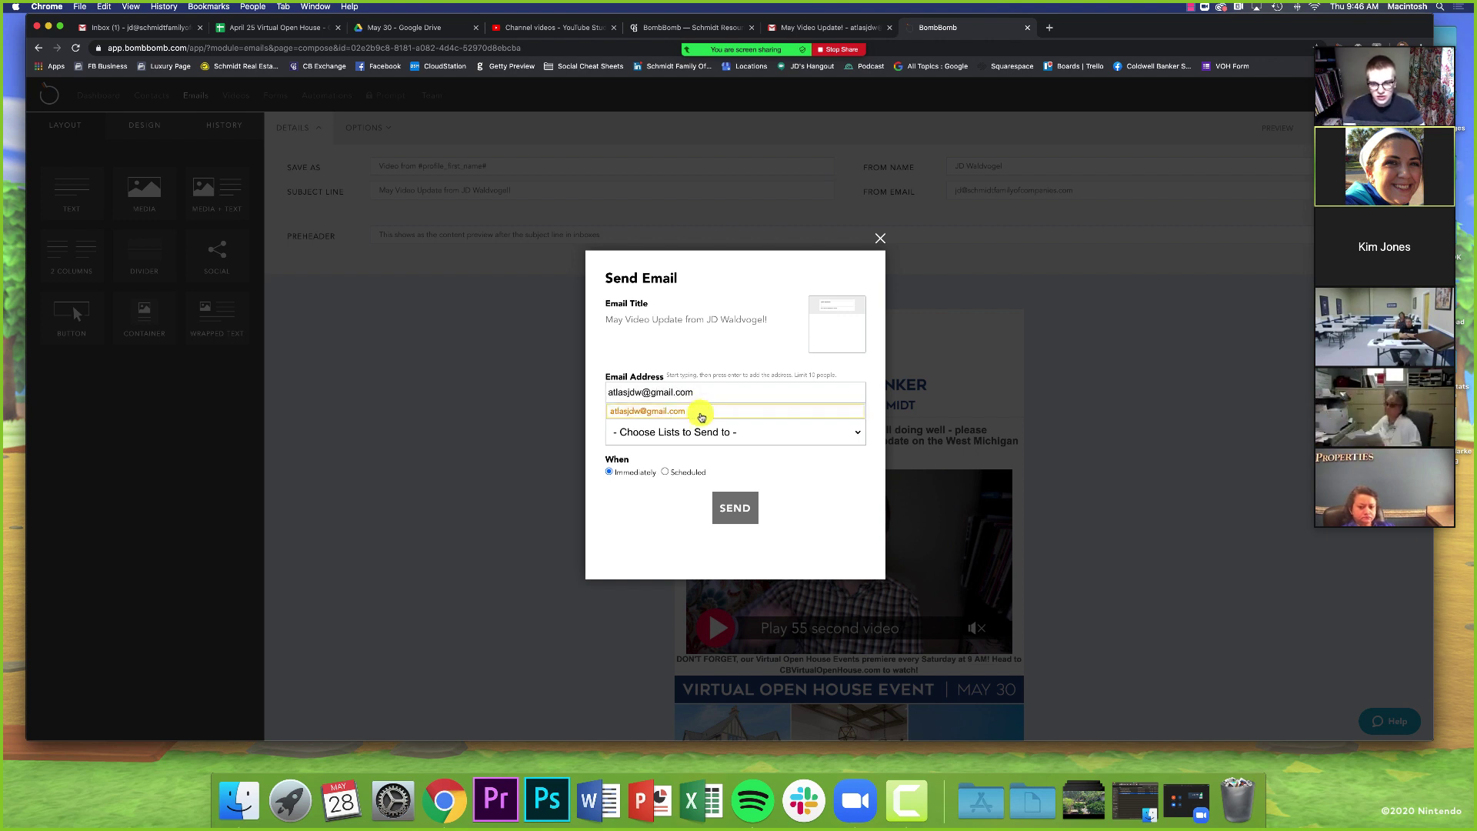
left_click(701, 410)
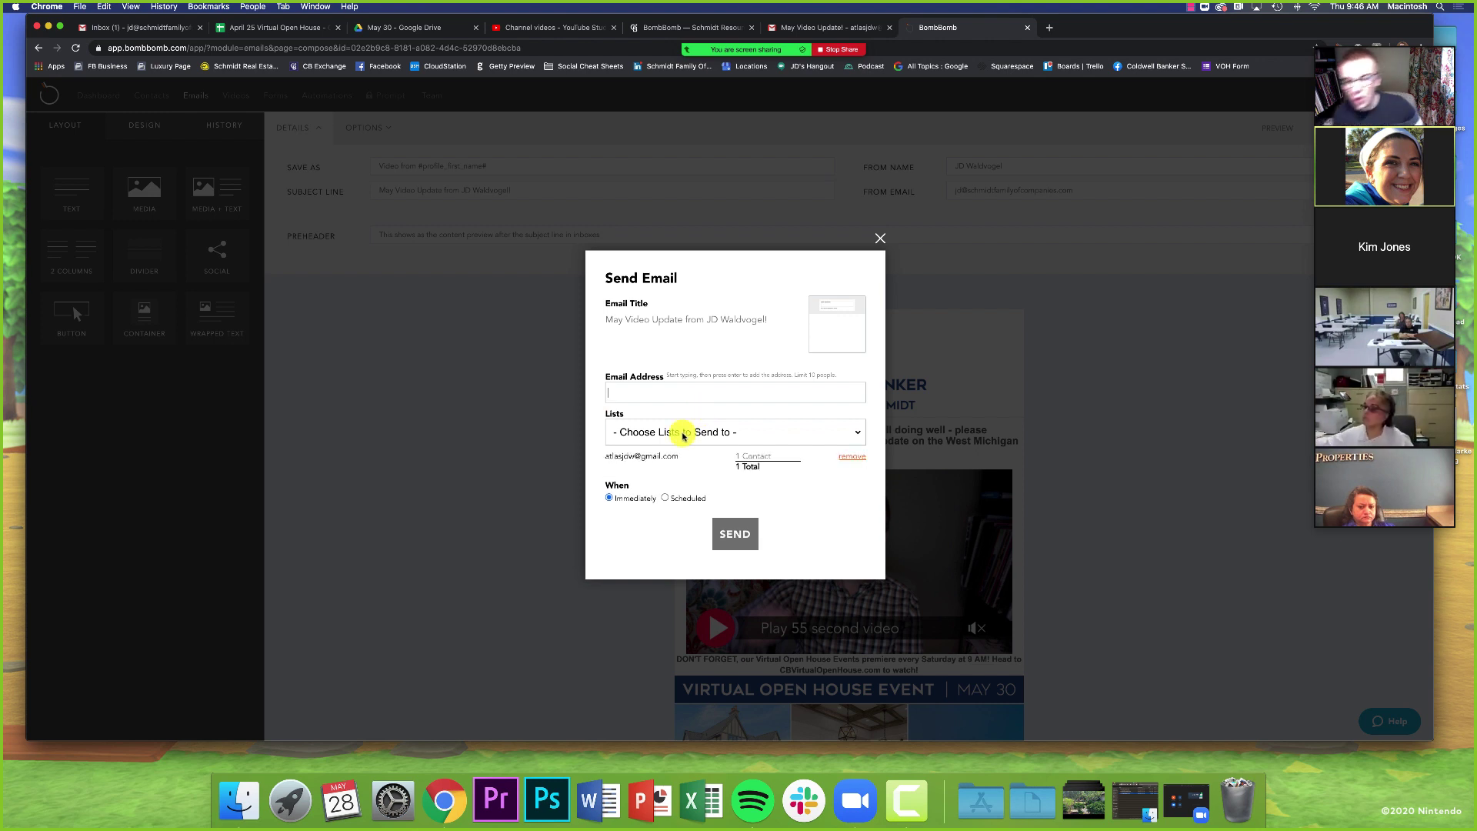
left_click(680, 433)
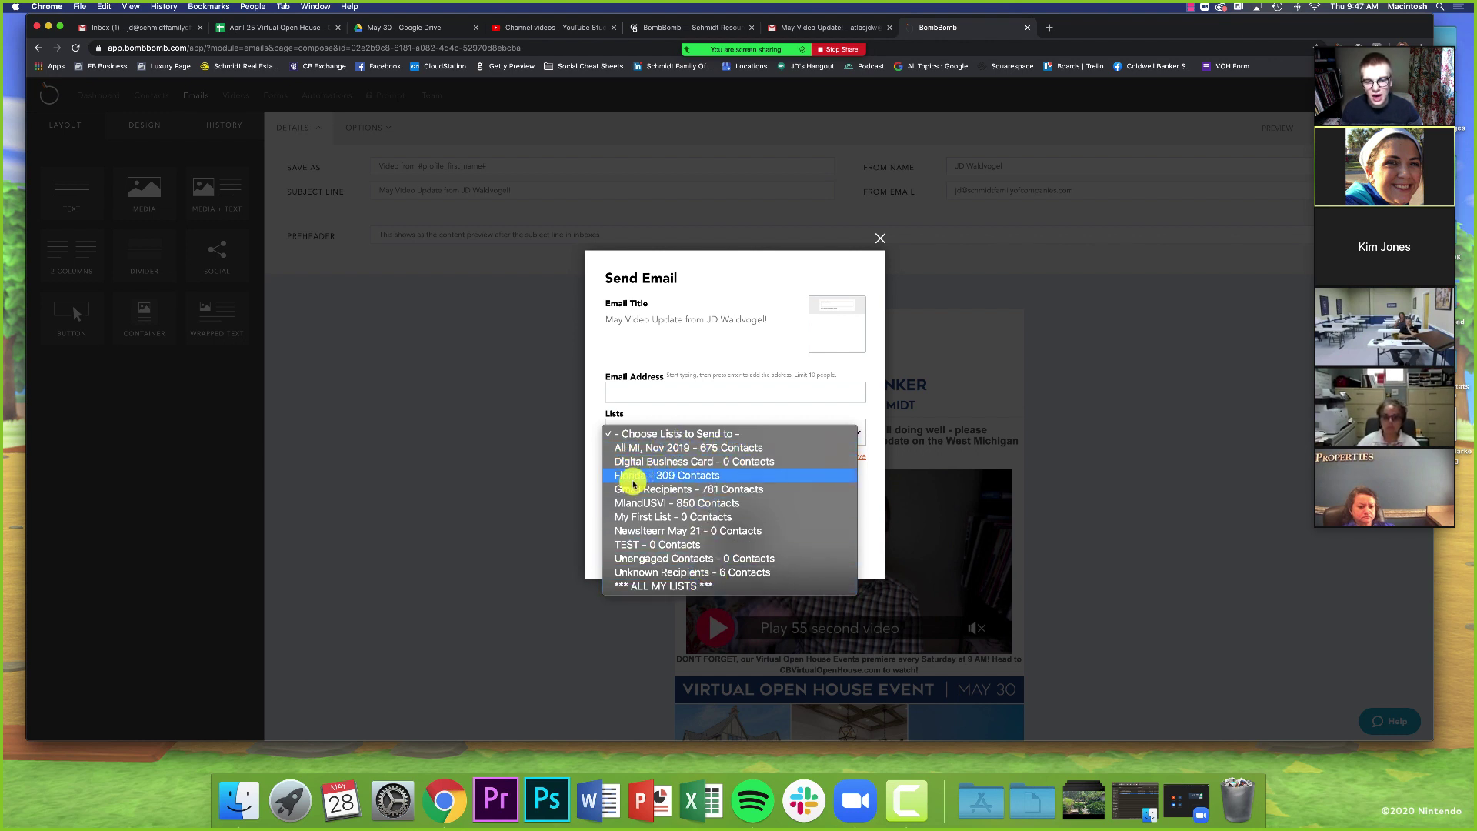
left_click(591, 492)
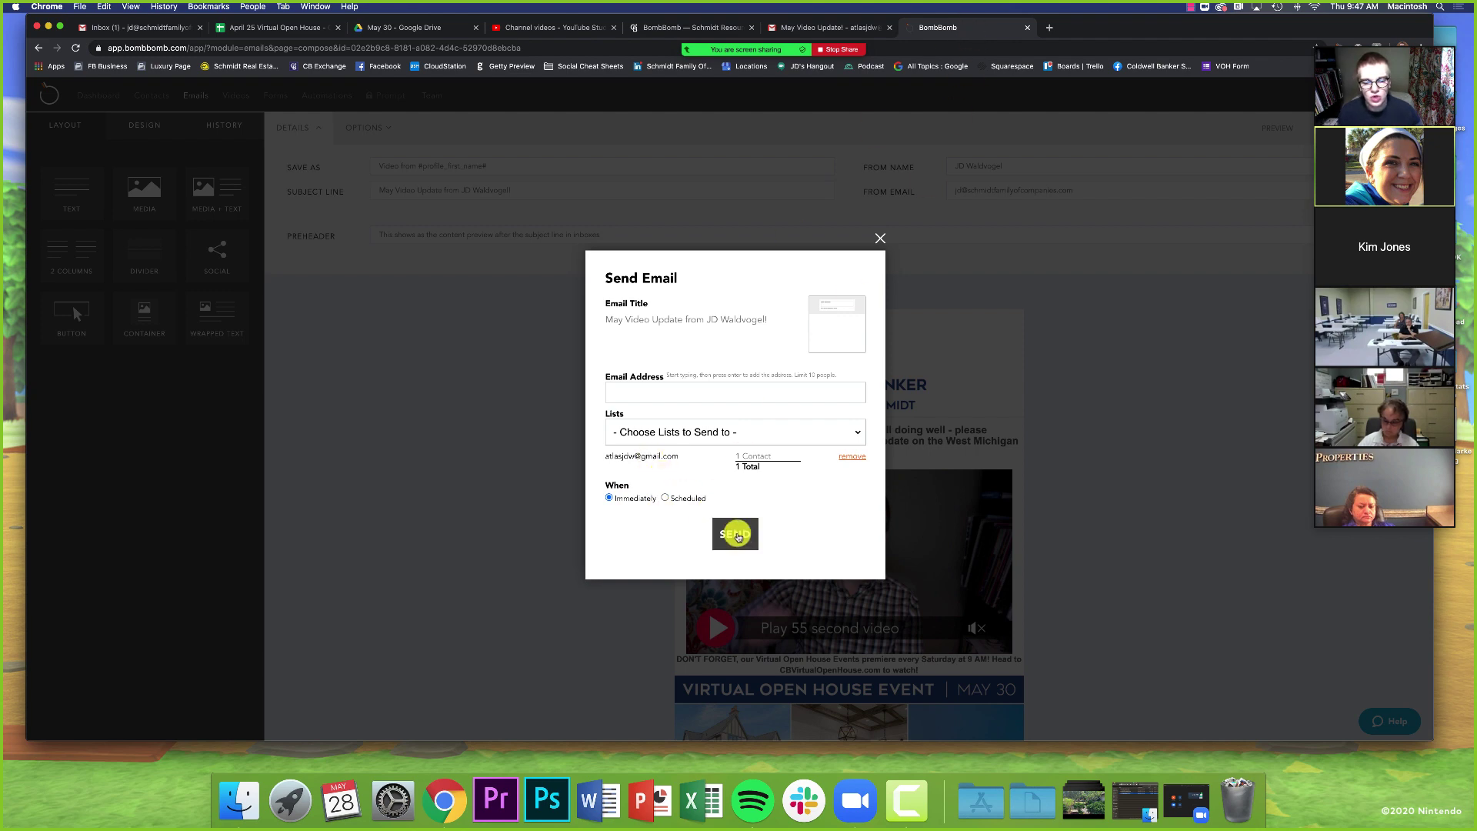
left_click(838, 28)
scroll(973, 353, "up", 10)
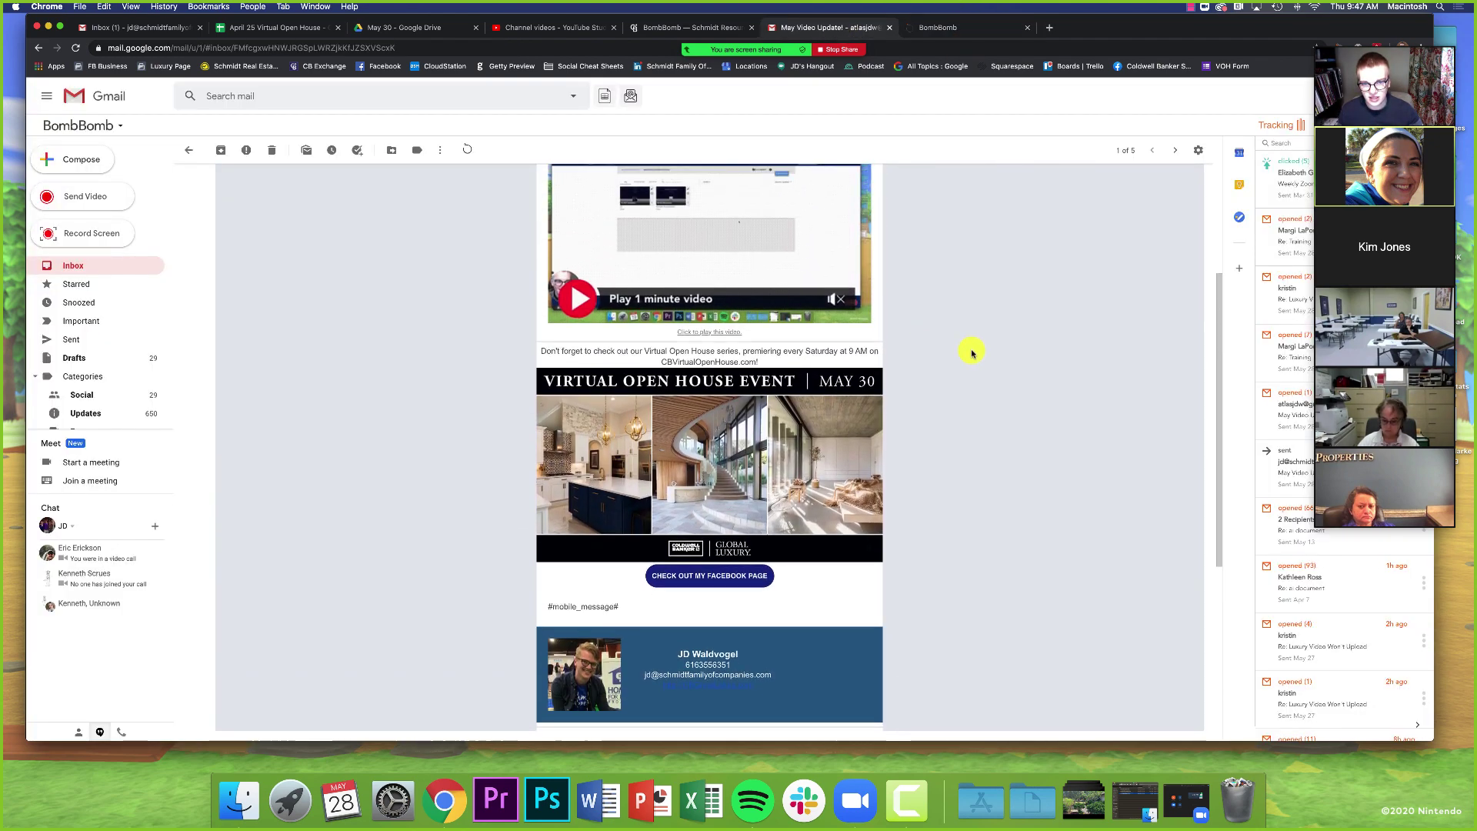
scroll(972, 353, "up", 3)
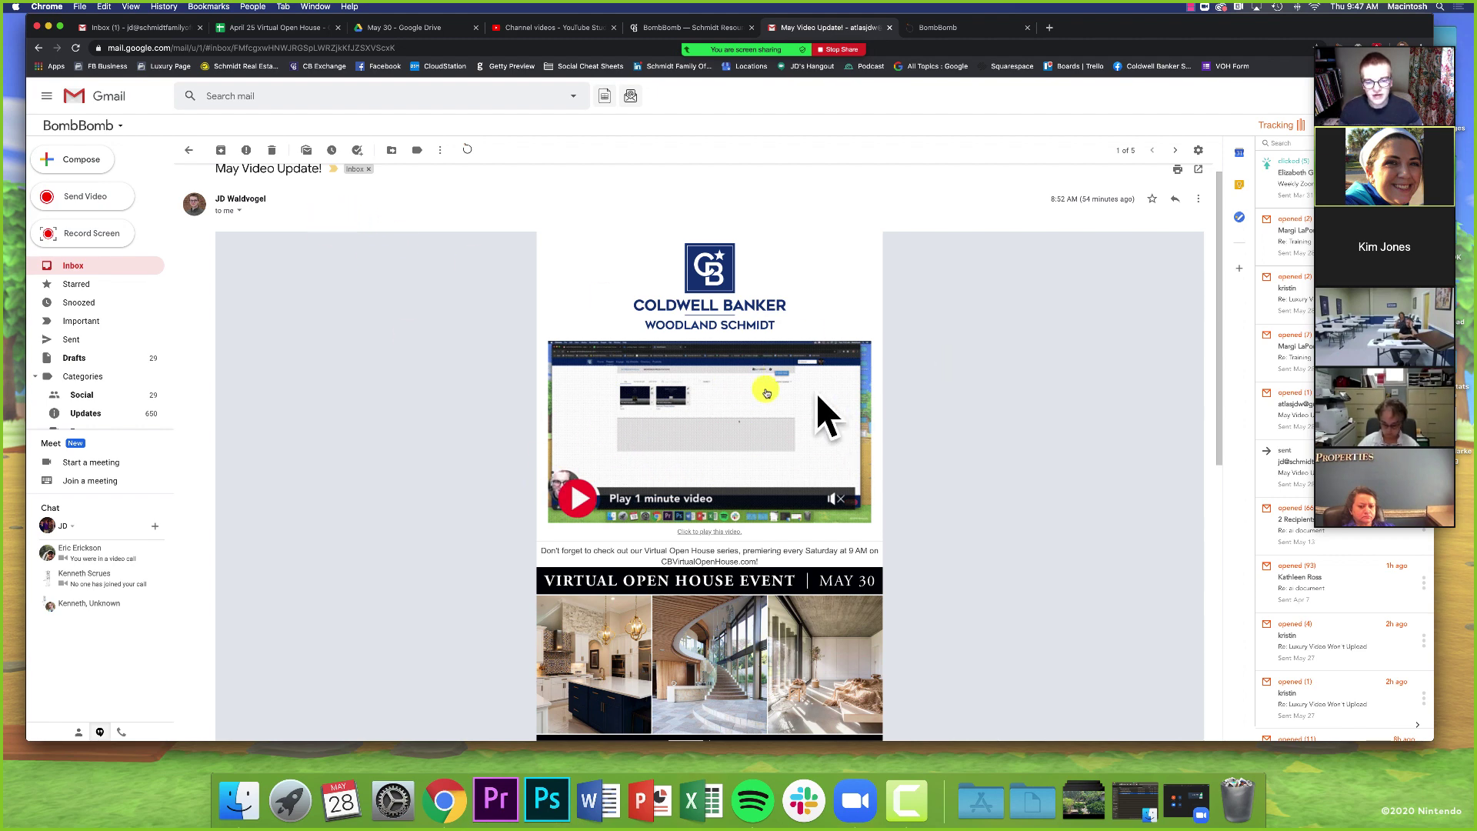
scroll(768, 405, "down", 3)
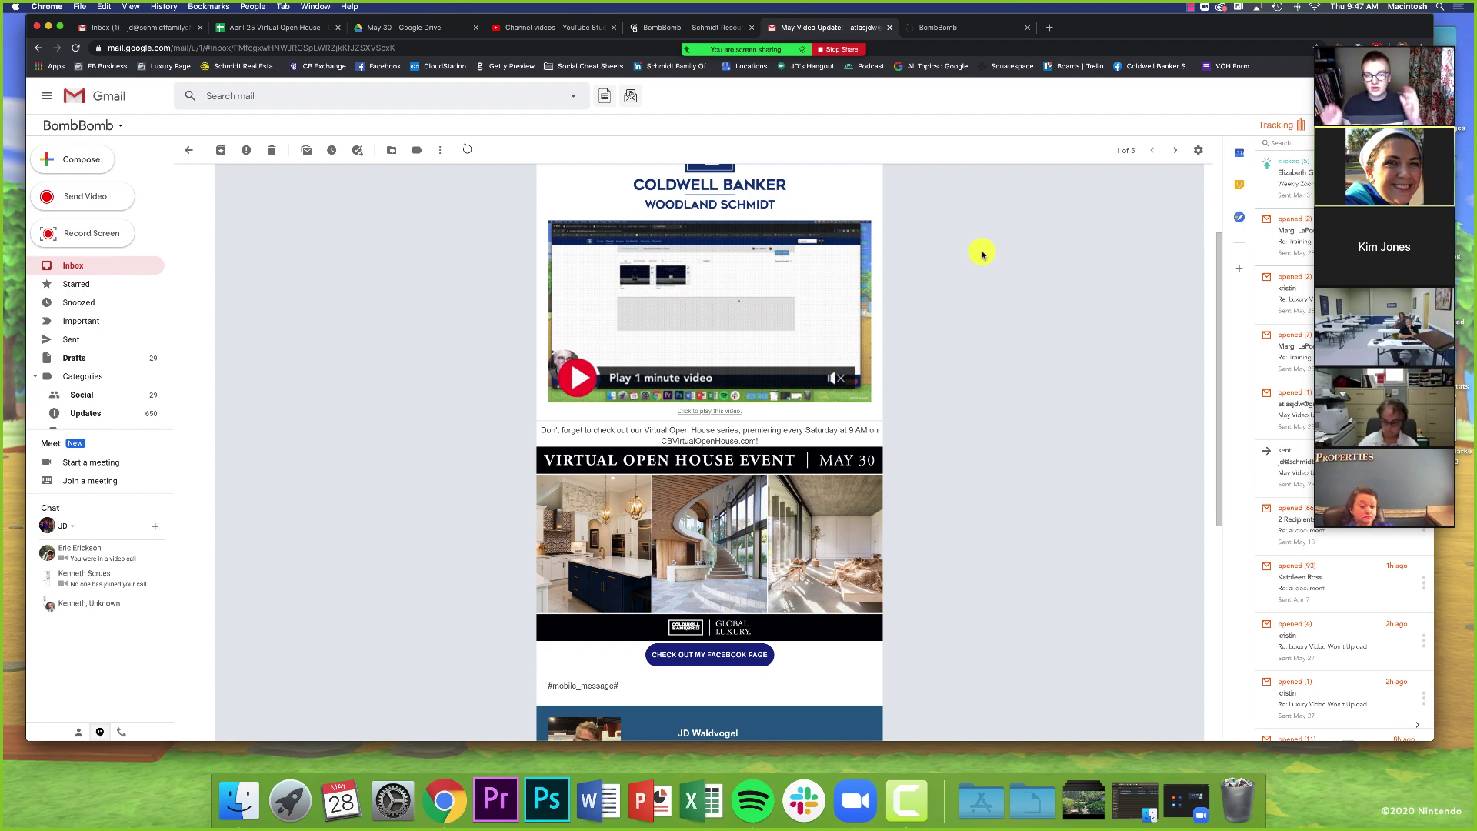
left_click(948, 27)
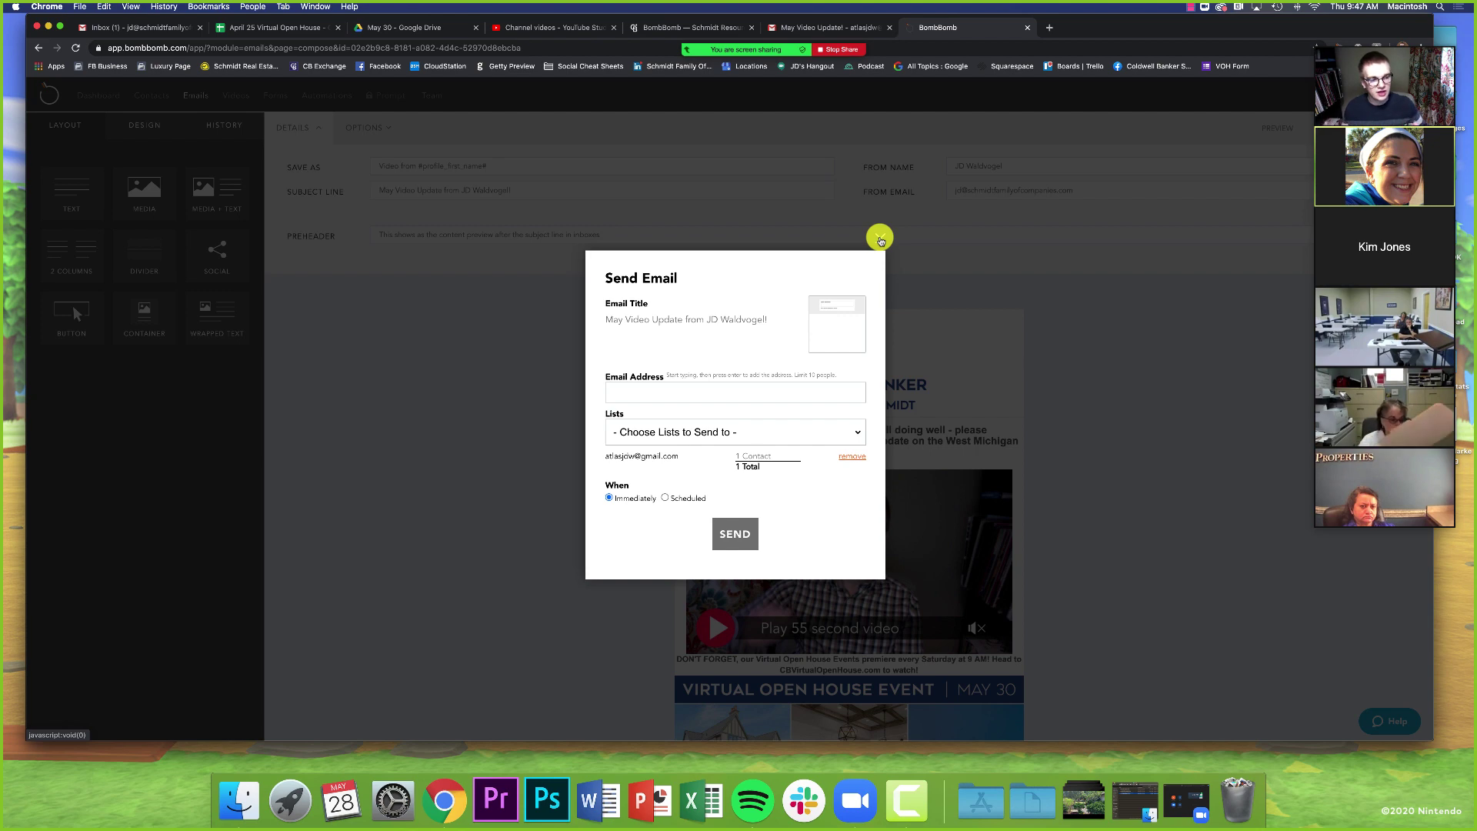
- Close the Send Email dialog without sending and go to the Emails library
left_click(880, 239)
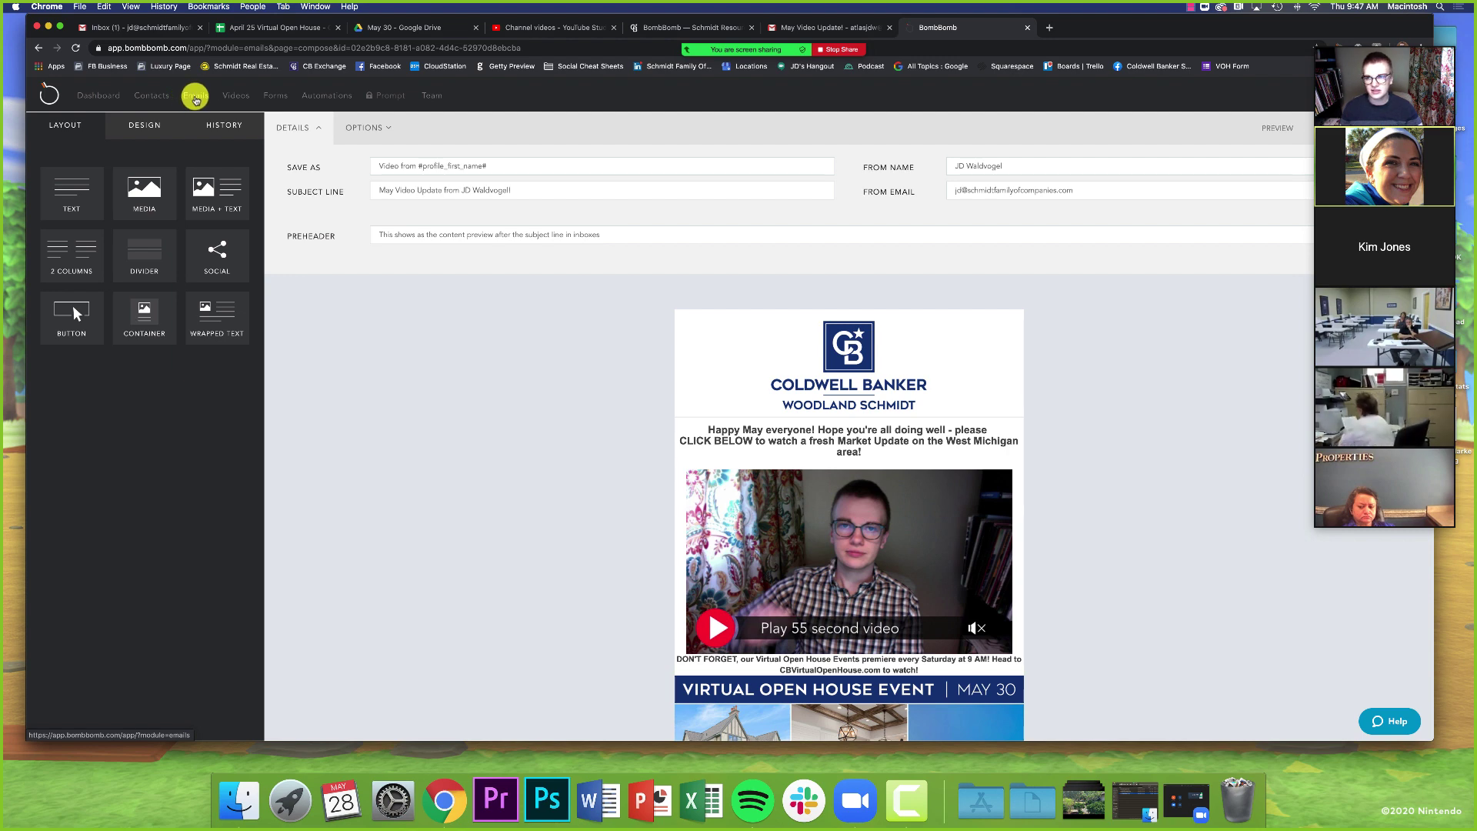
left_click(192, 100)
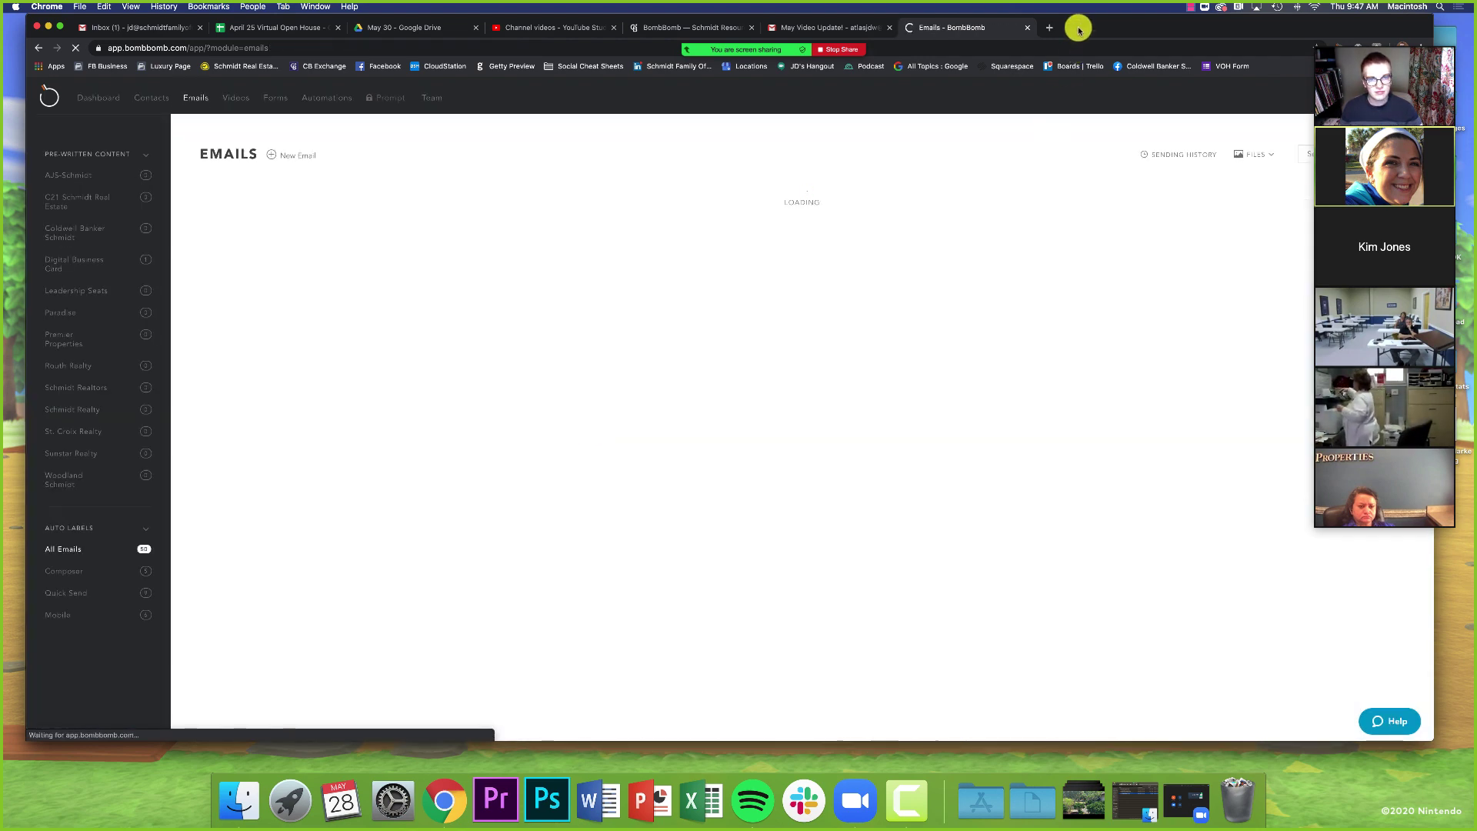
left_click_drag(1079, 29, 958, 21)
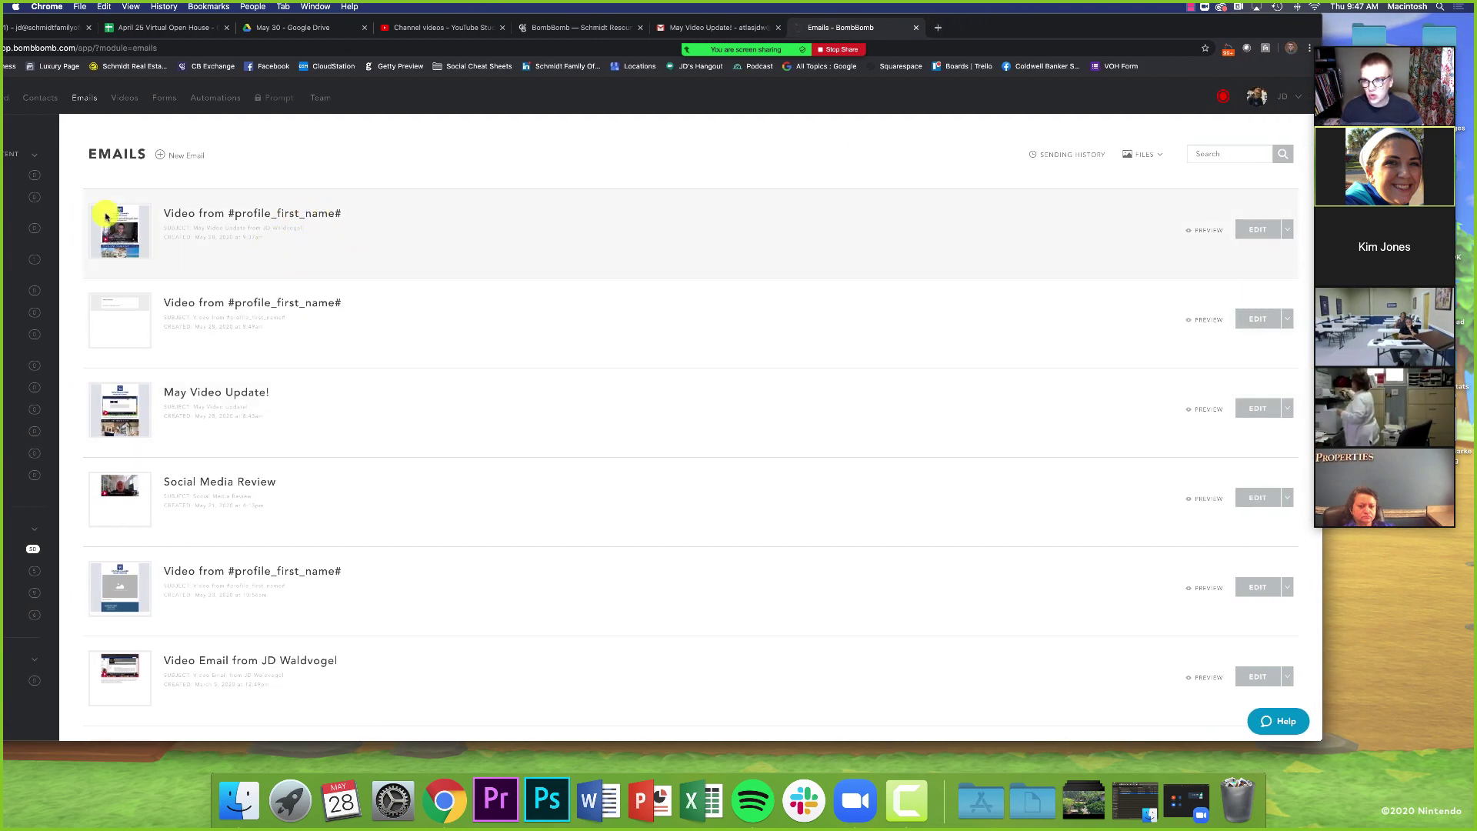
- Open and dismiss the EDIT actions menu for the newest email
left_click(1290, 235)
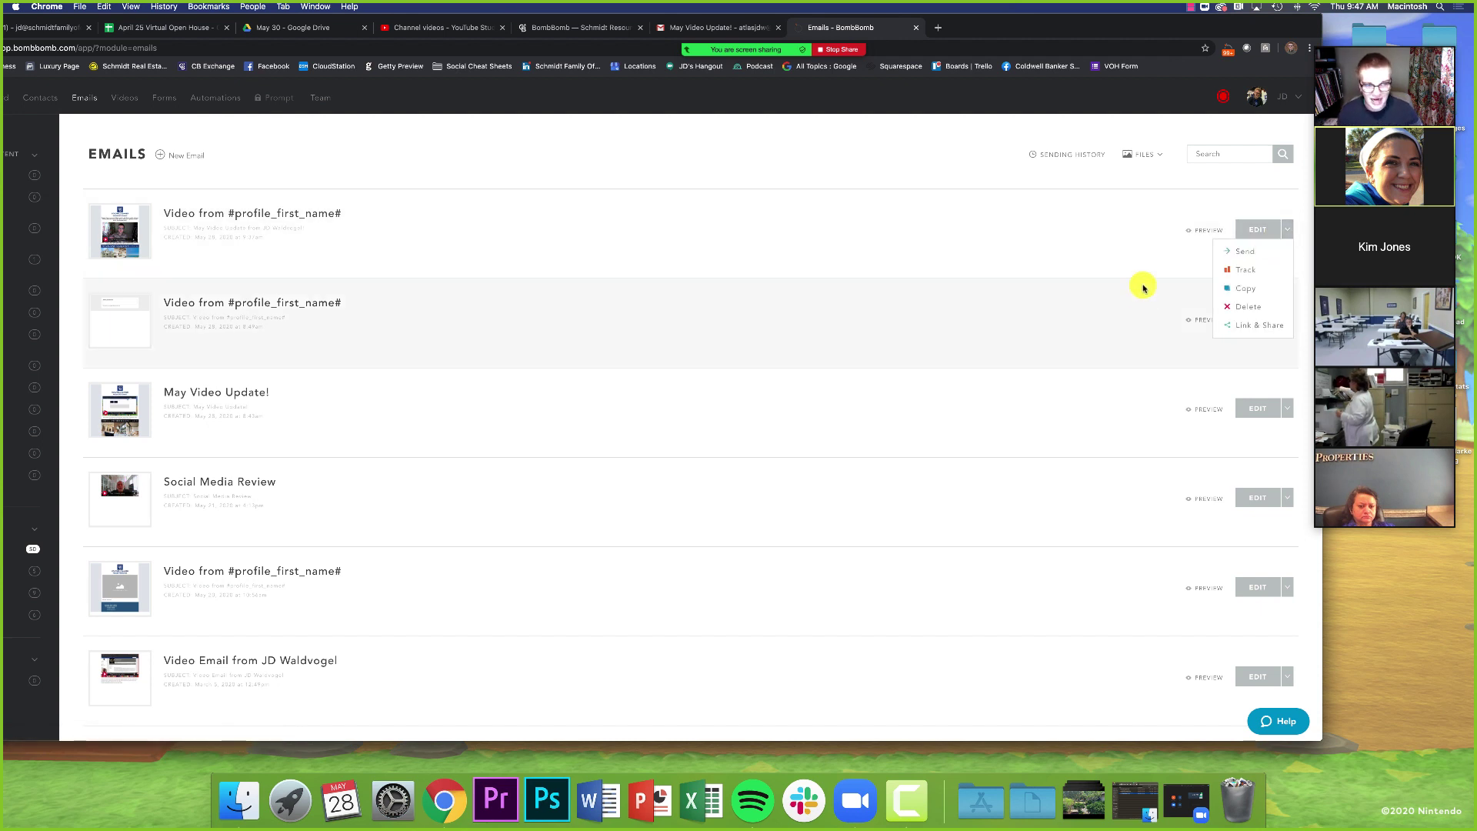
left_click(972, 148)
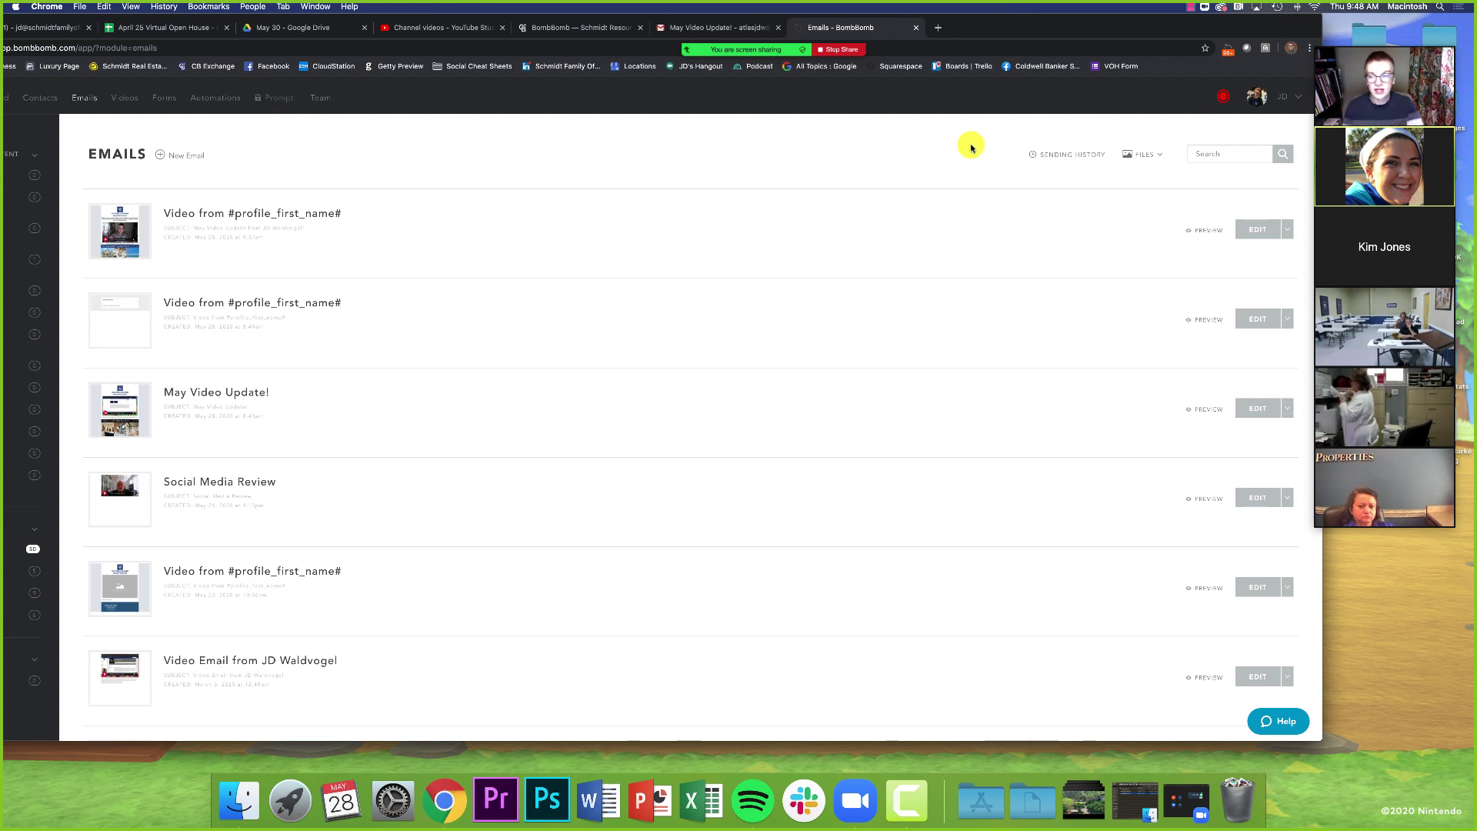
left_click(1288, 230)
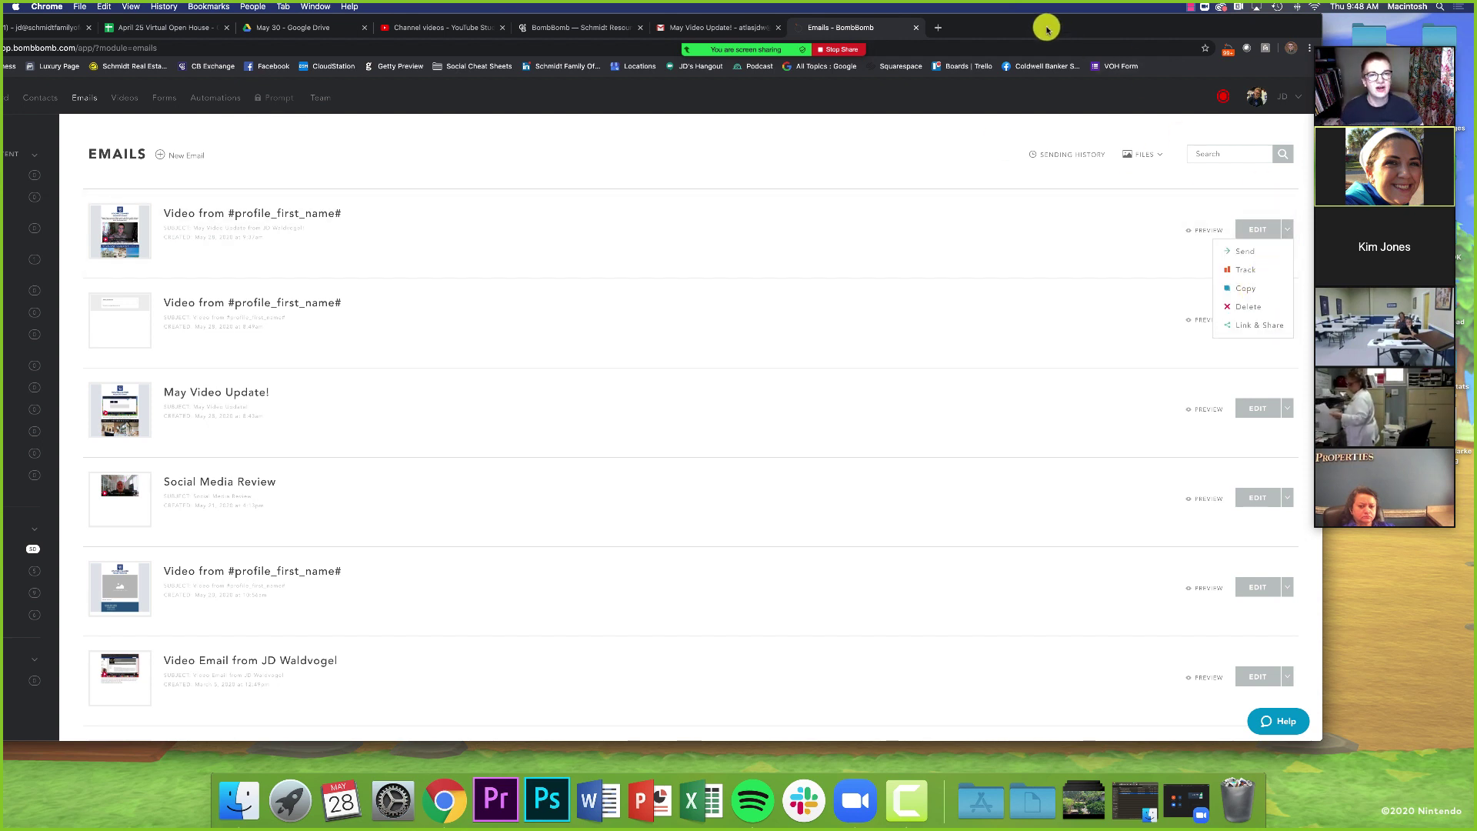
left_click_drag(1038, 27, 1134, 23)
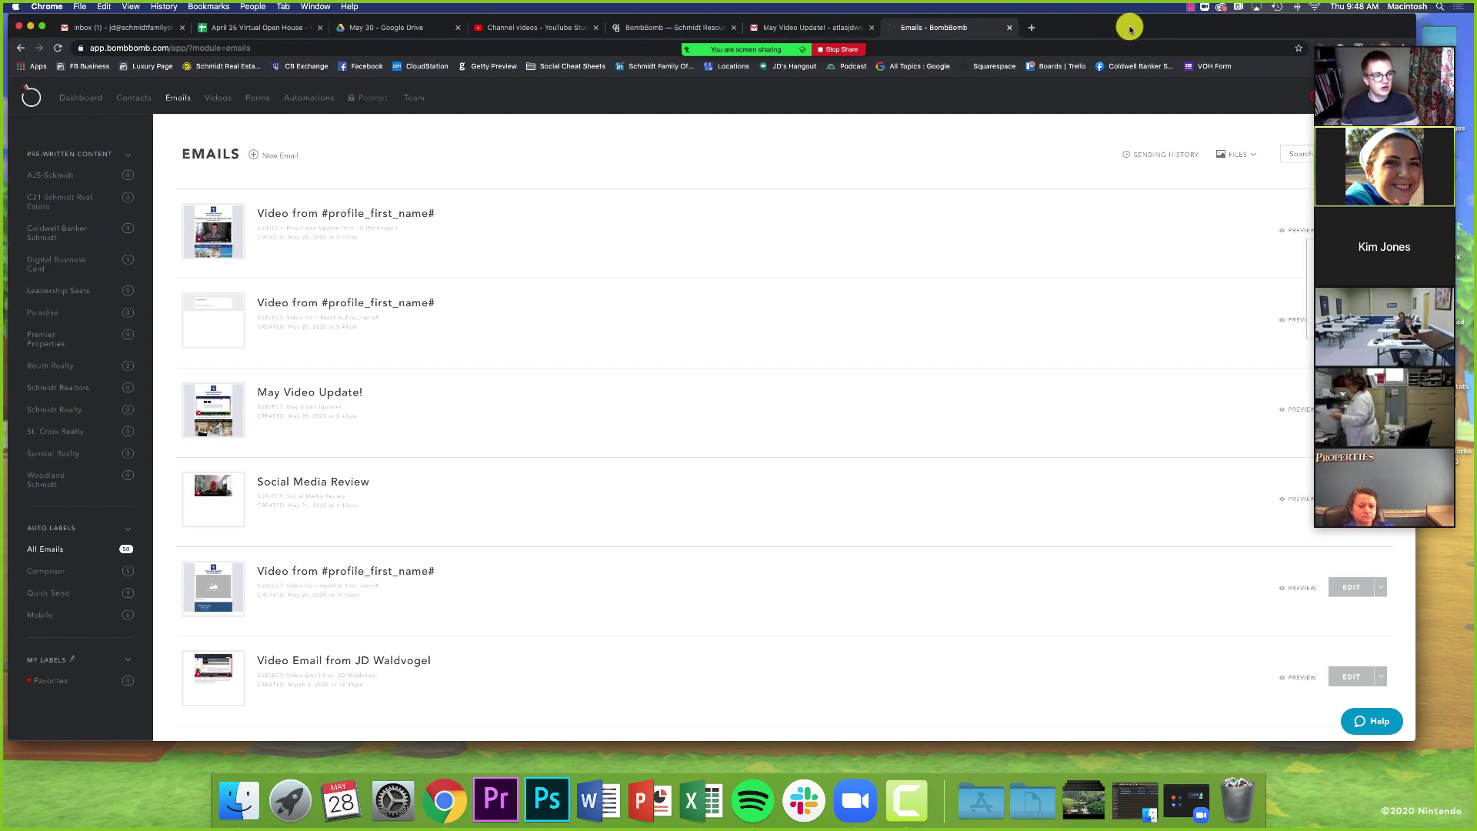